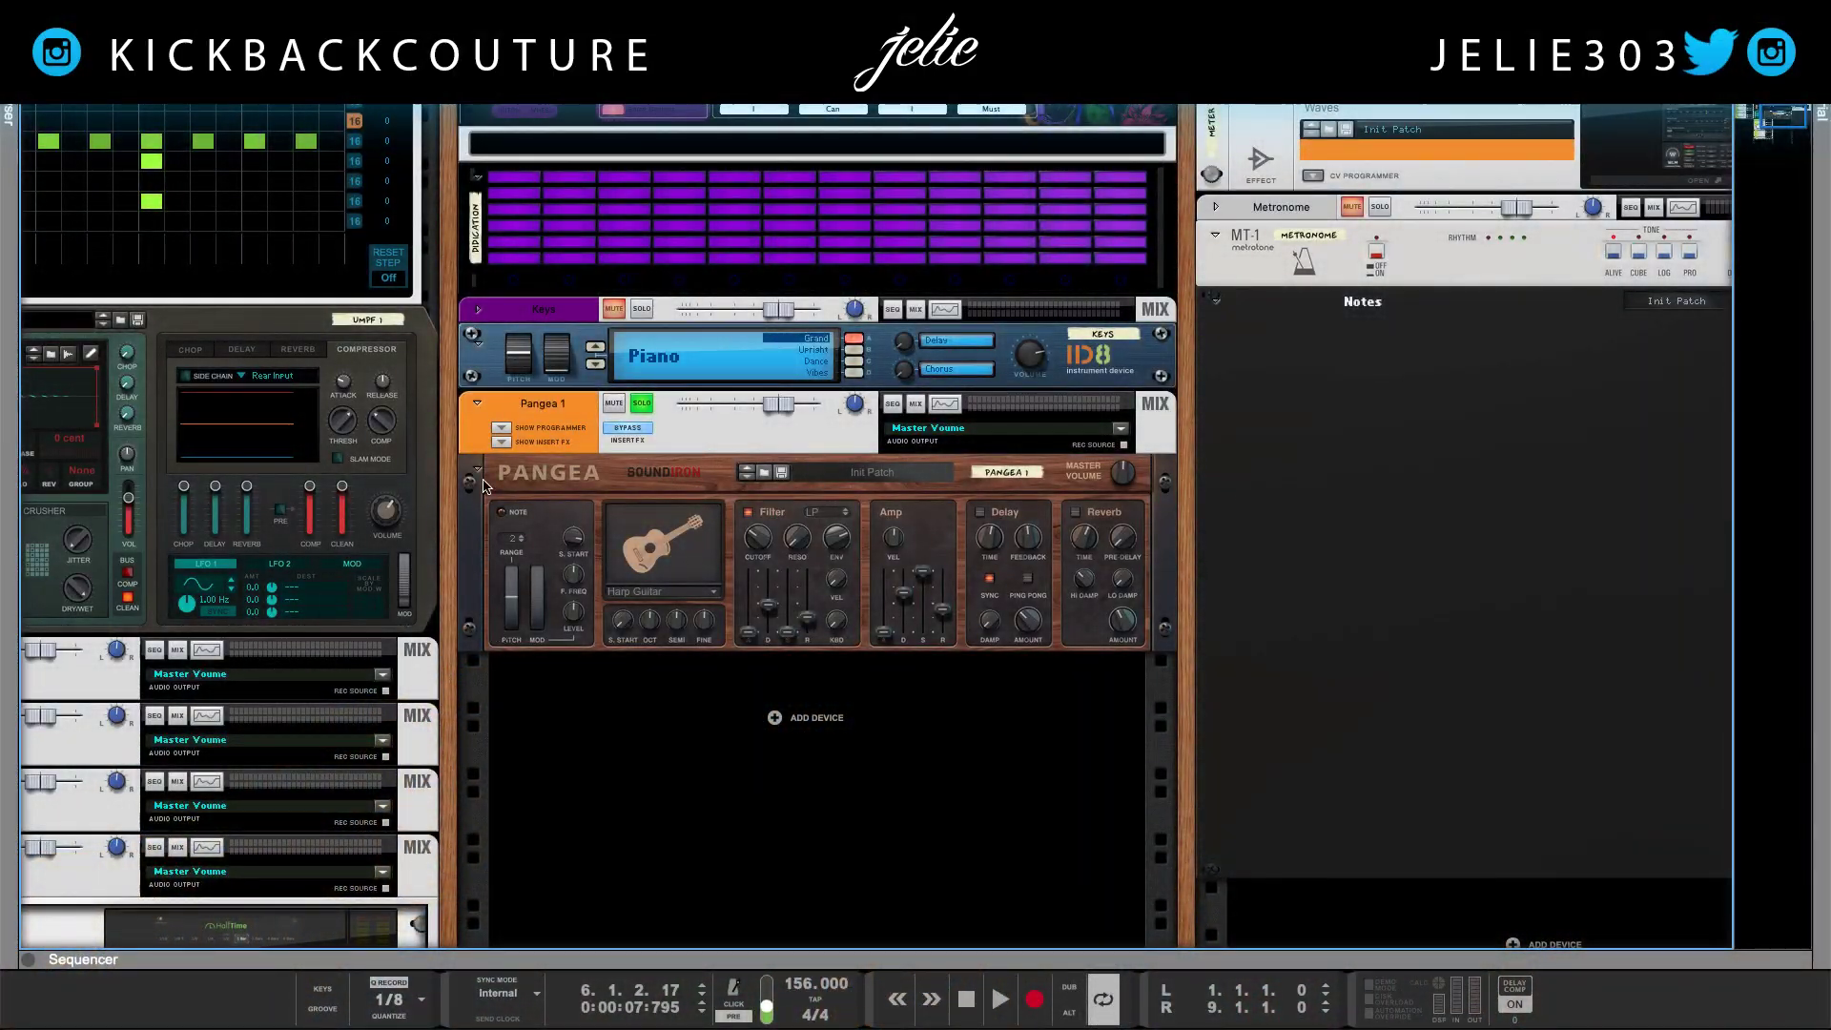
# Select the Pangea 1 instrument device in the rack
pyautogui.click(576, 475)
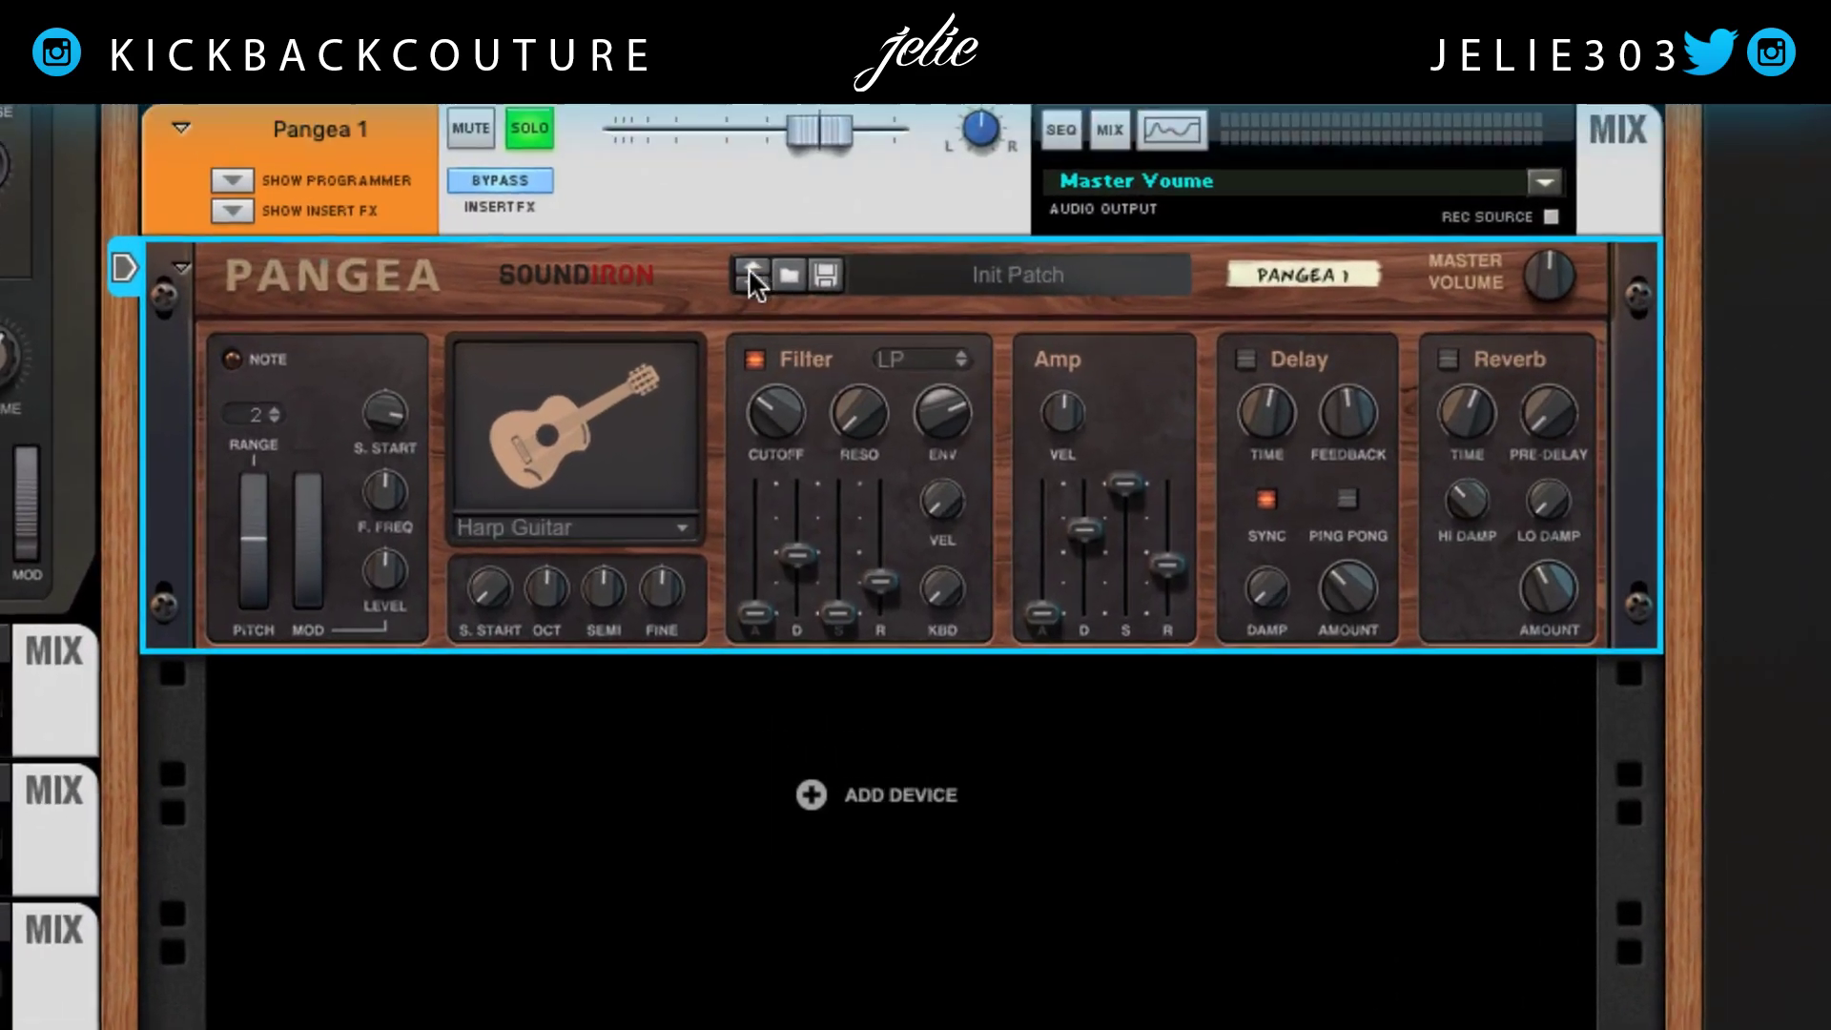
# Step through Pangea's patches to Acoustic Saz Pluck, then open the Pangea World Instruments browser
pyautogui.click(748, 463)
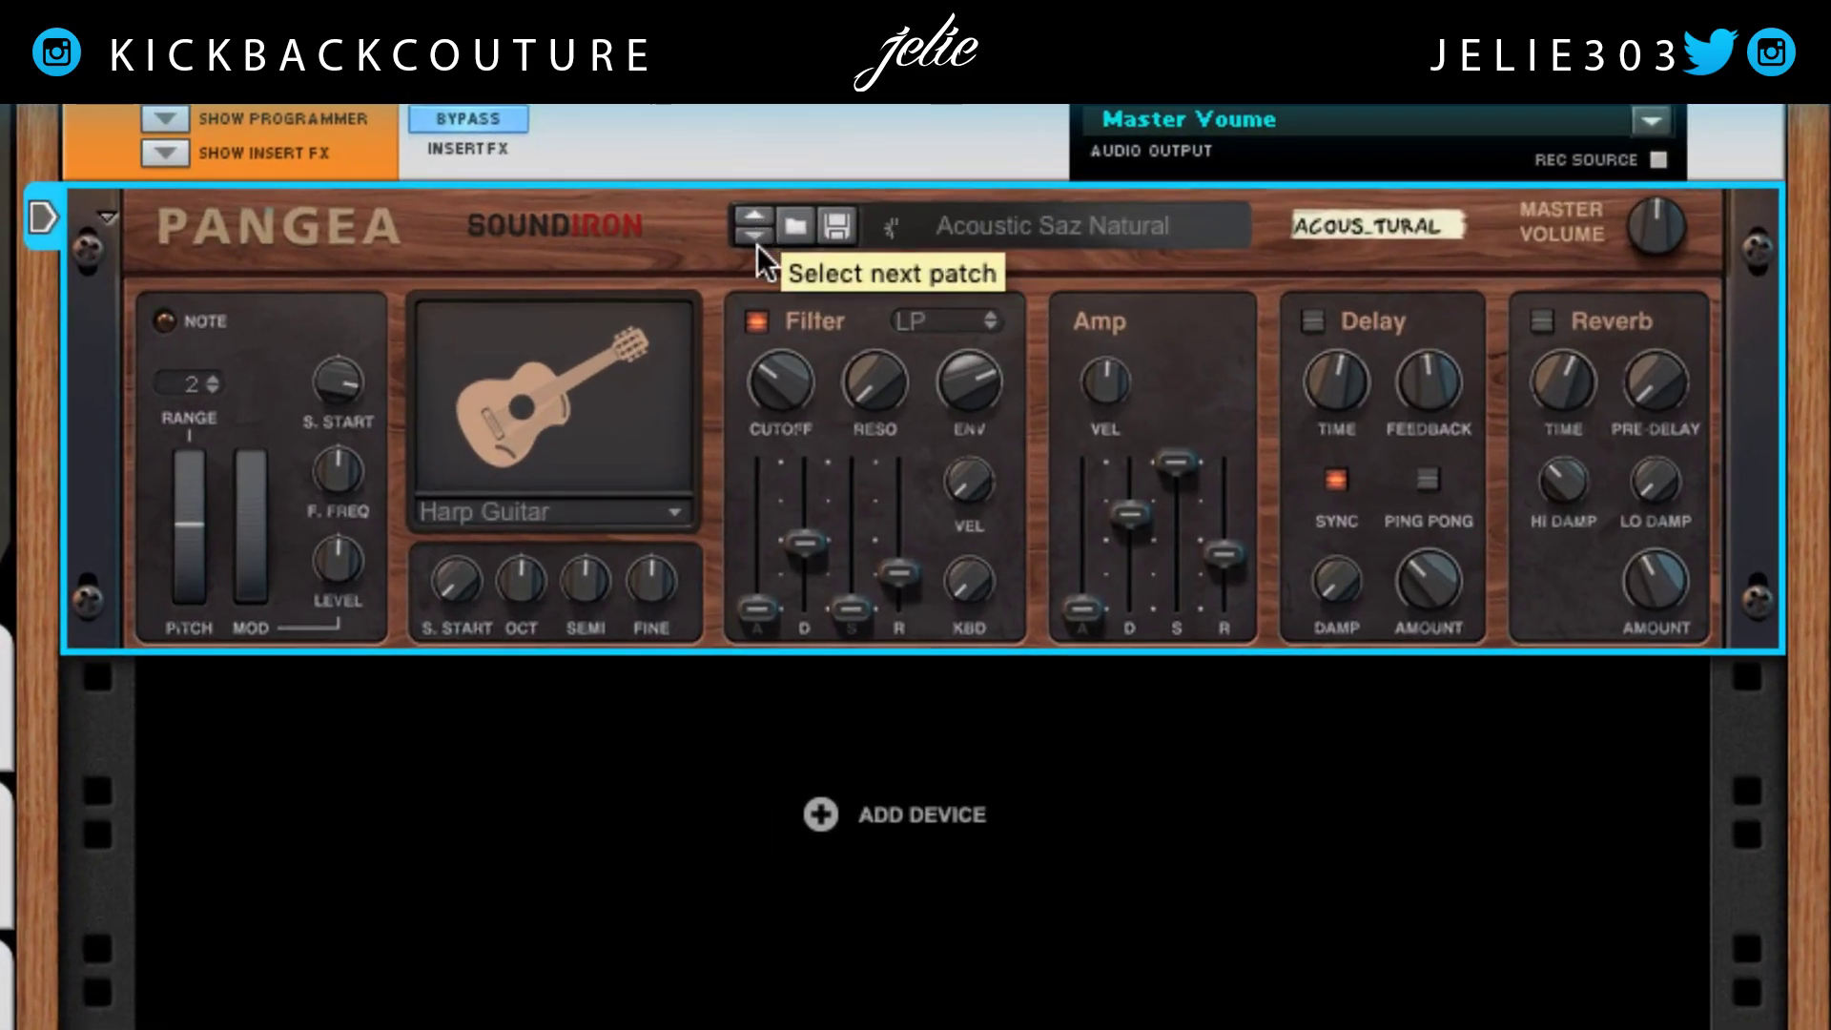
pyautogui.click(747, 463)
pyautogui.click(753, 241)
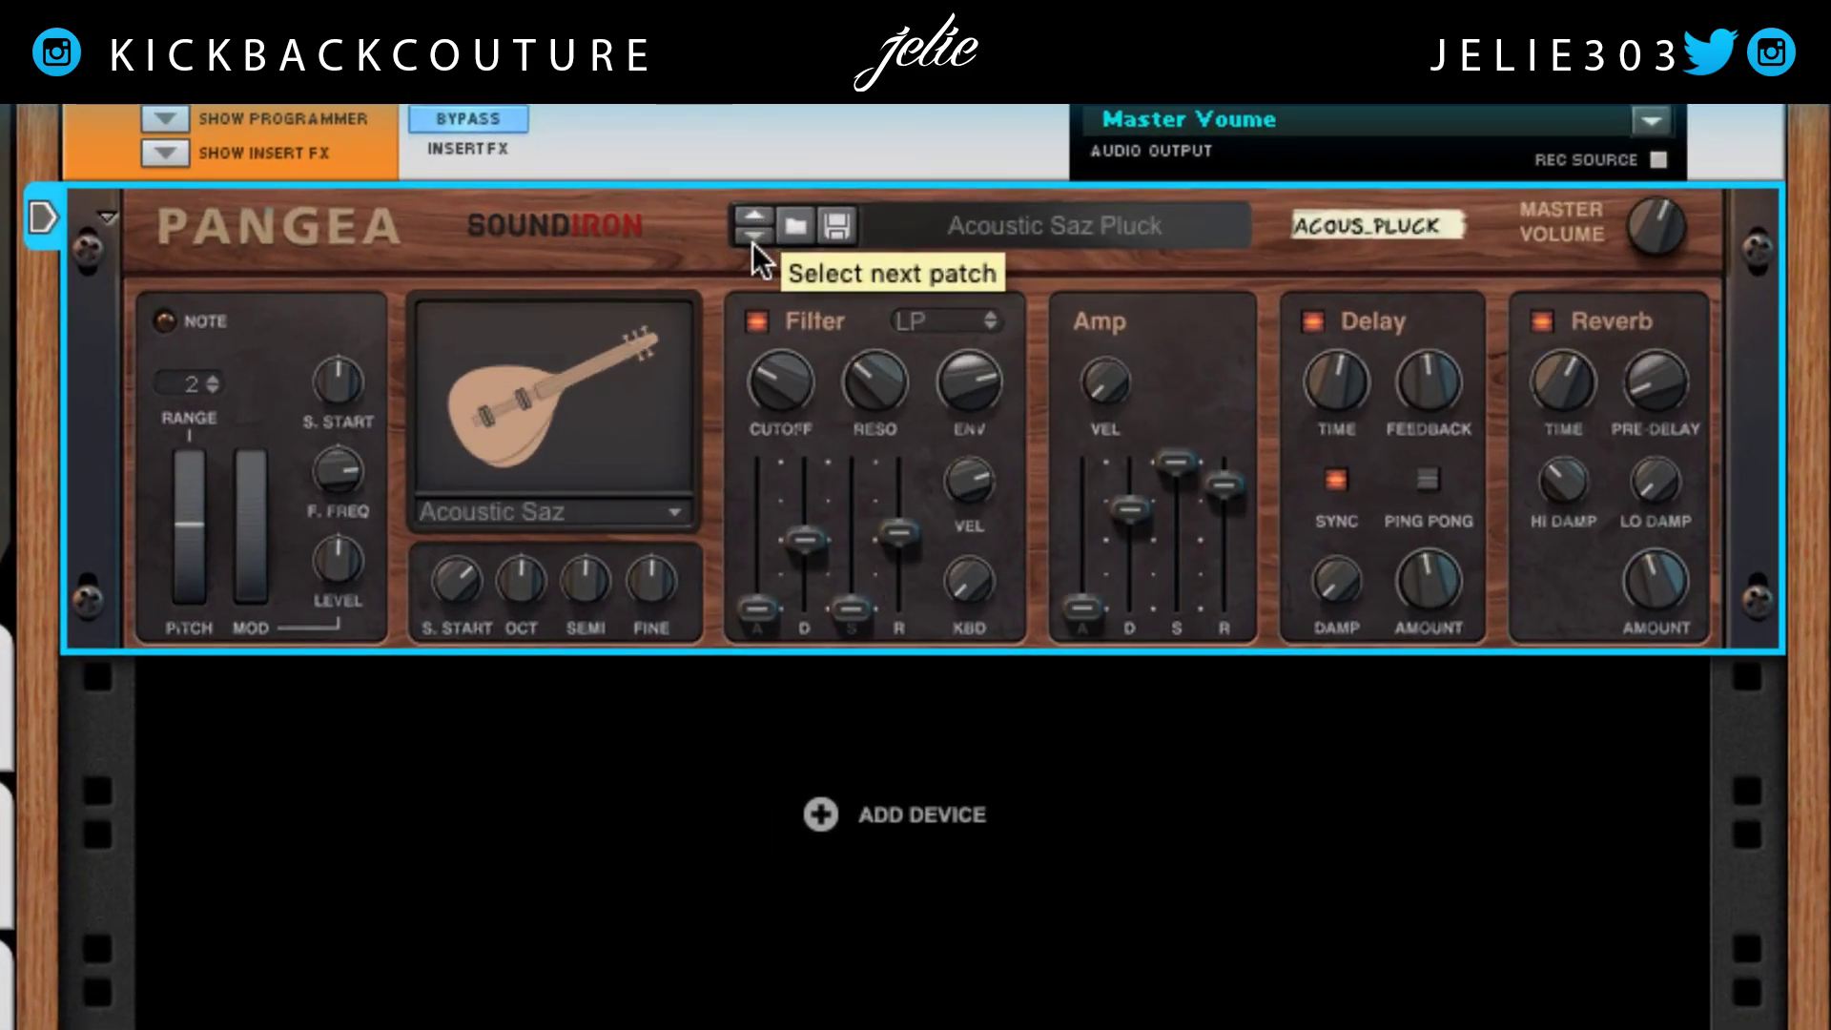
pyautogui.click(752, 240)
pyautogui.click(759, 207)
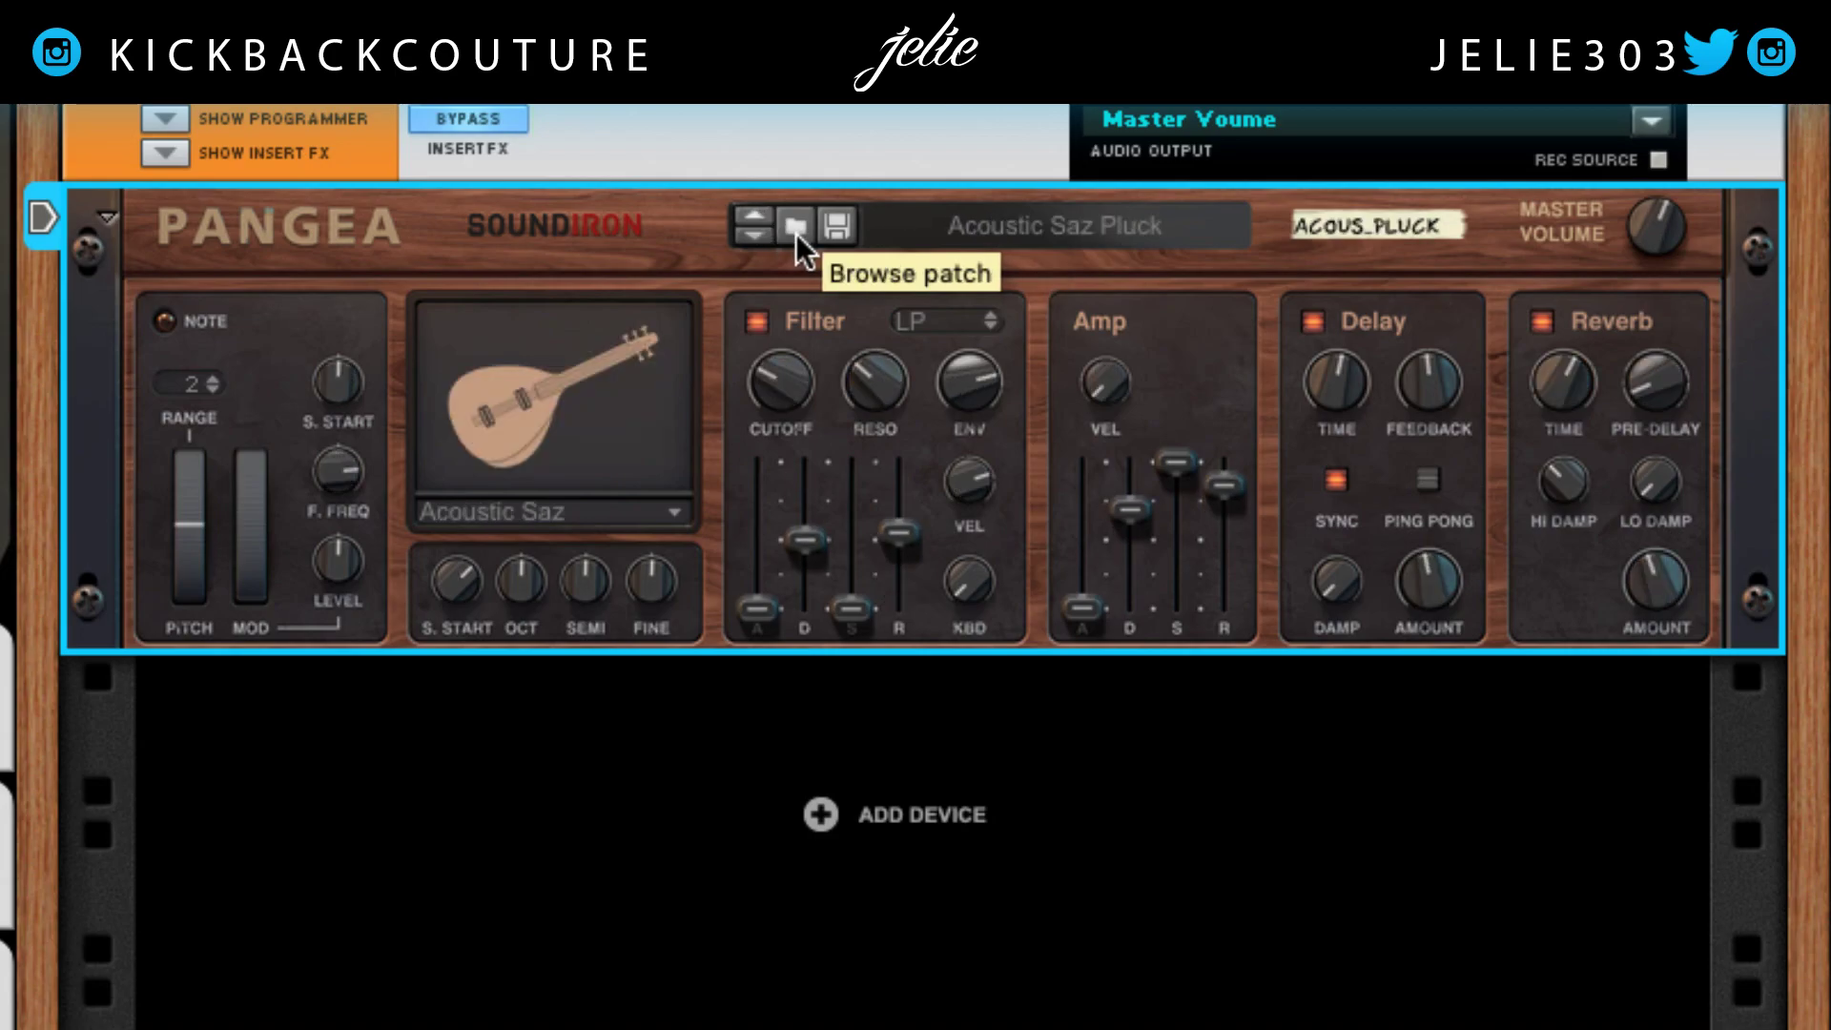
pyautogui.click(796, 234)
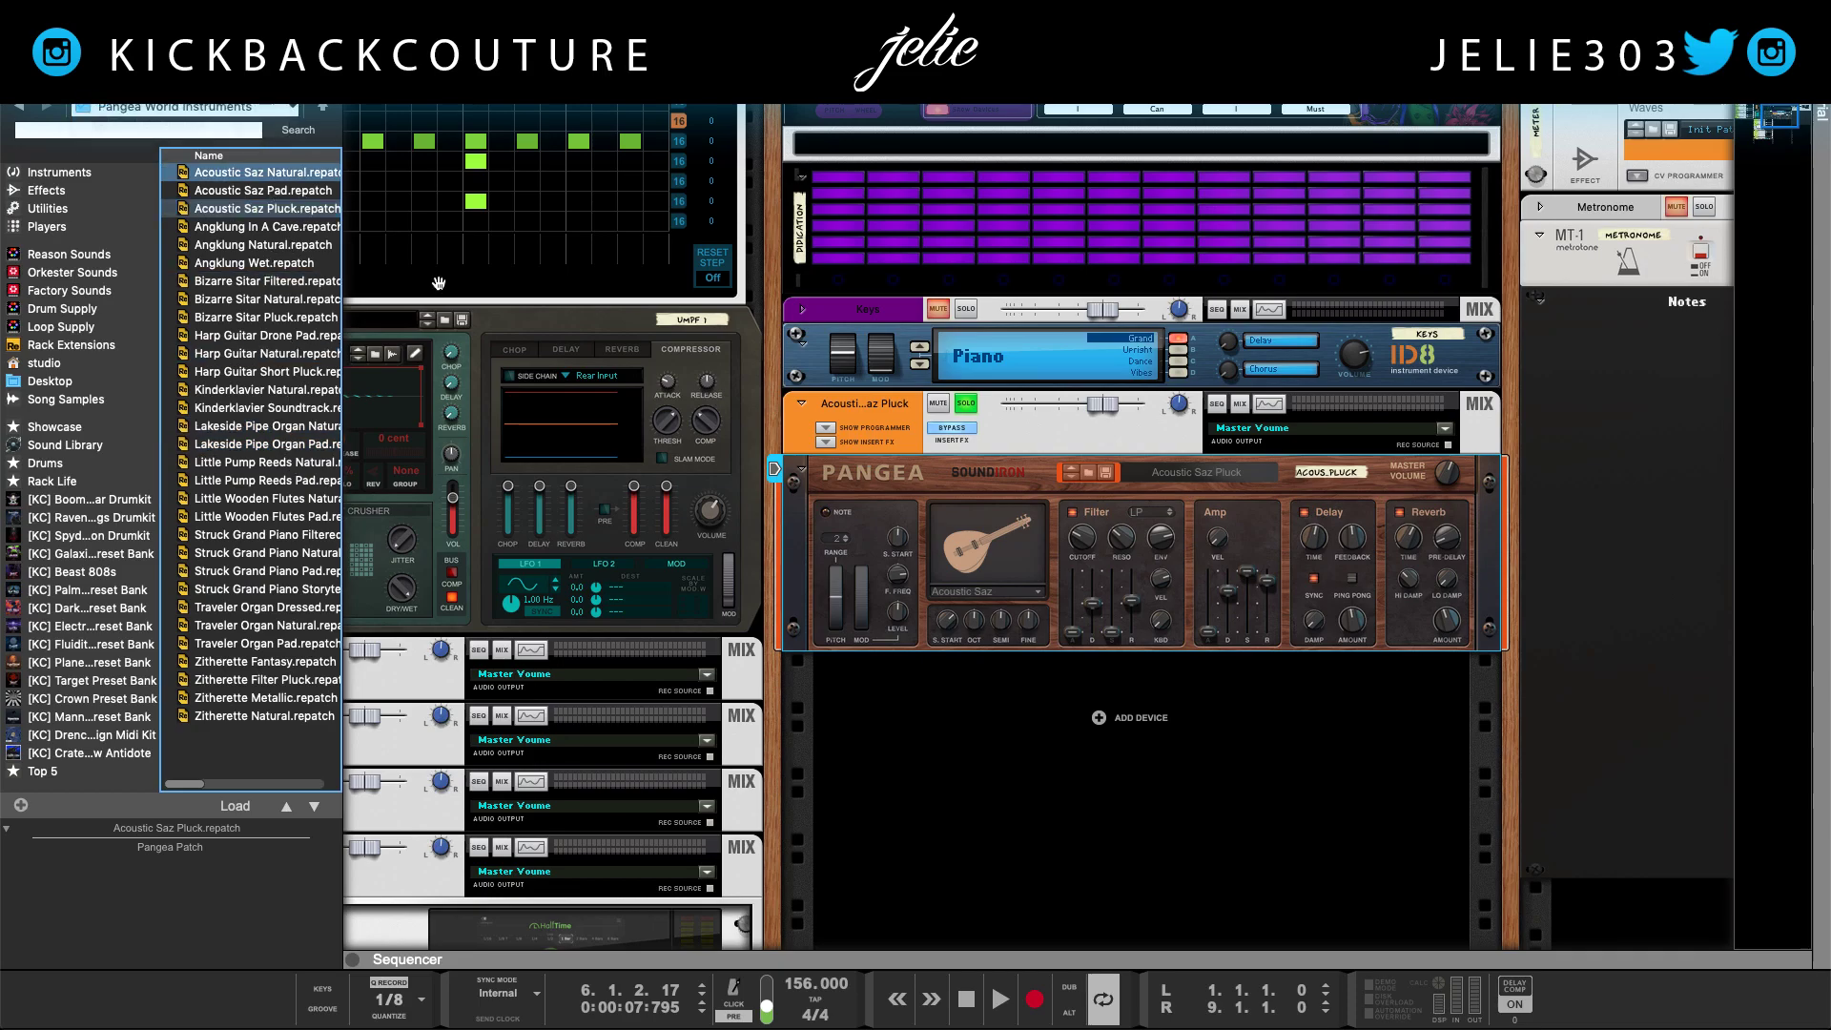
pyautogui.click(1106, 474)
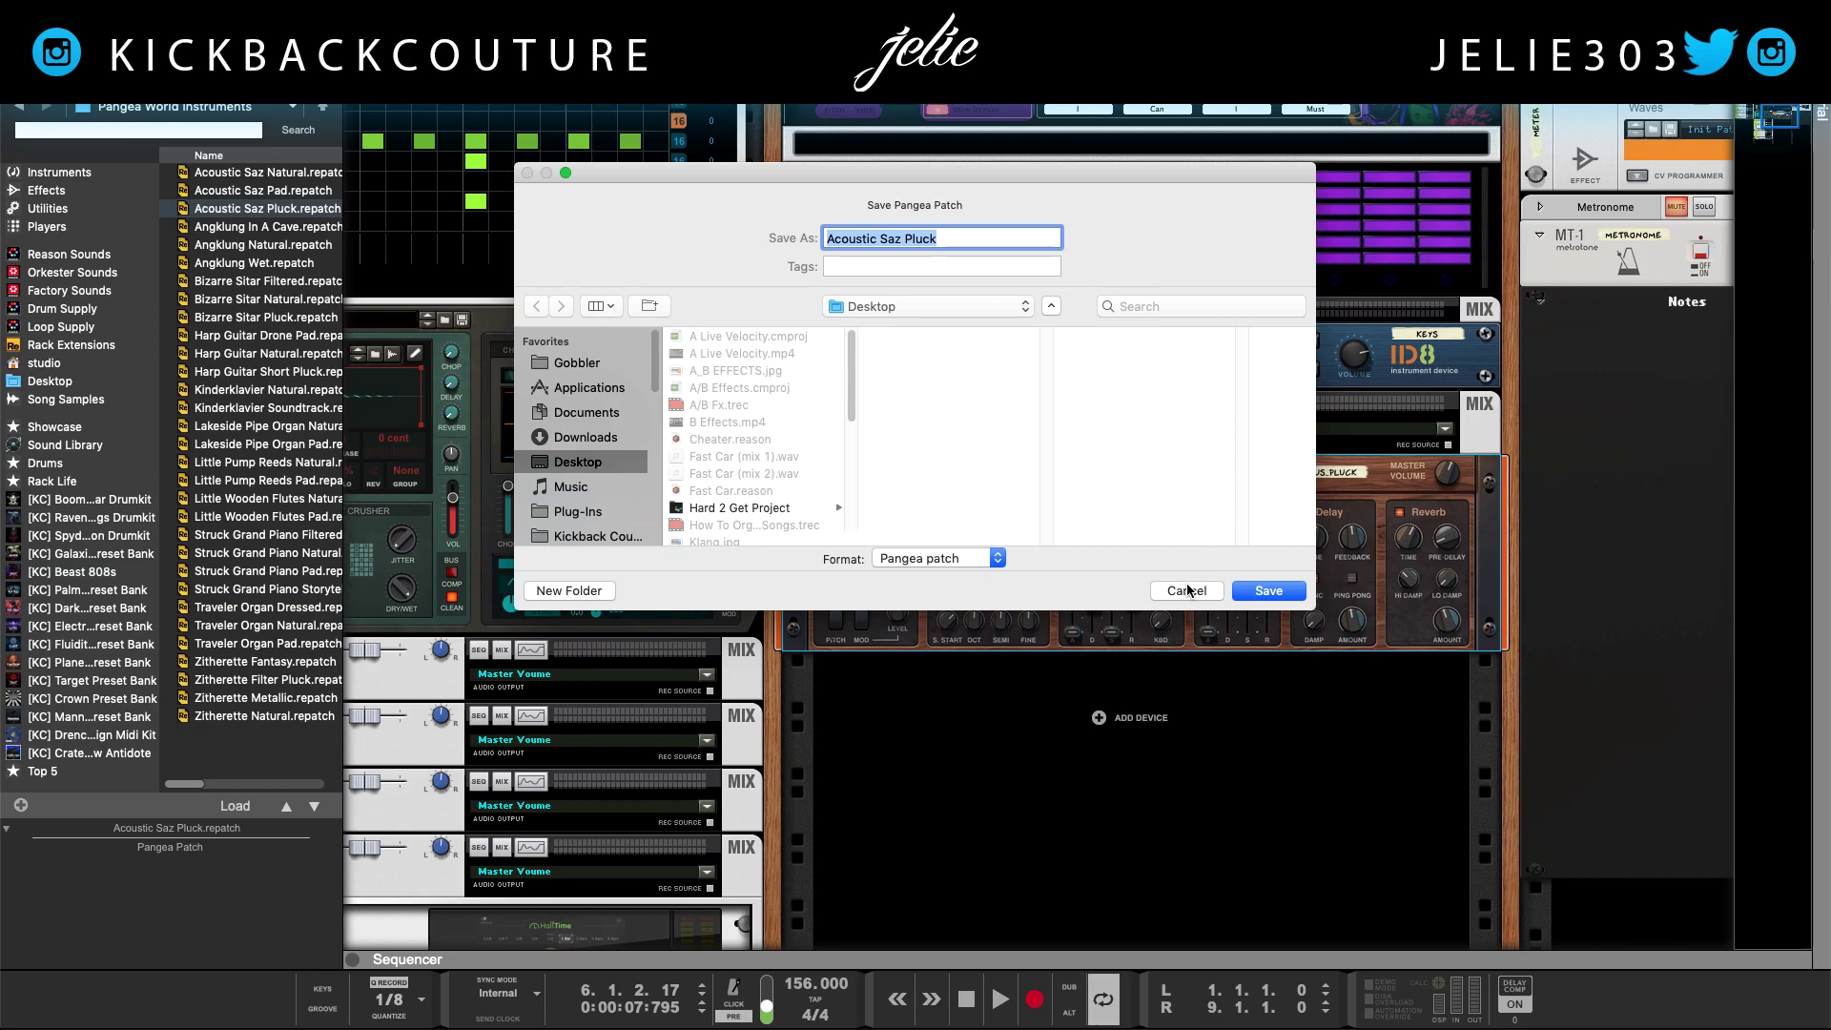
pyautogui.click(1183, 593)
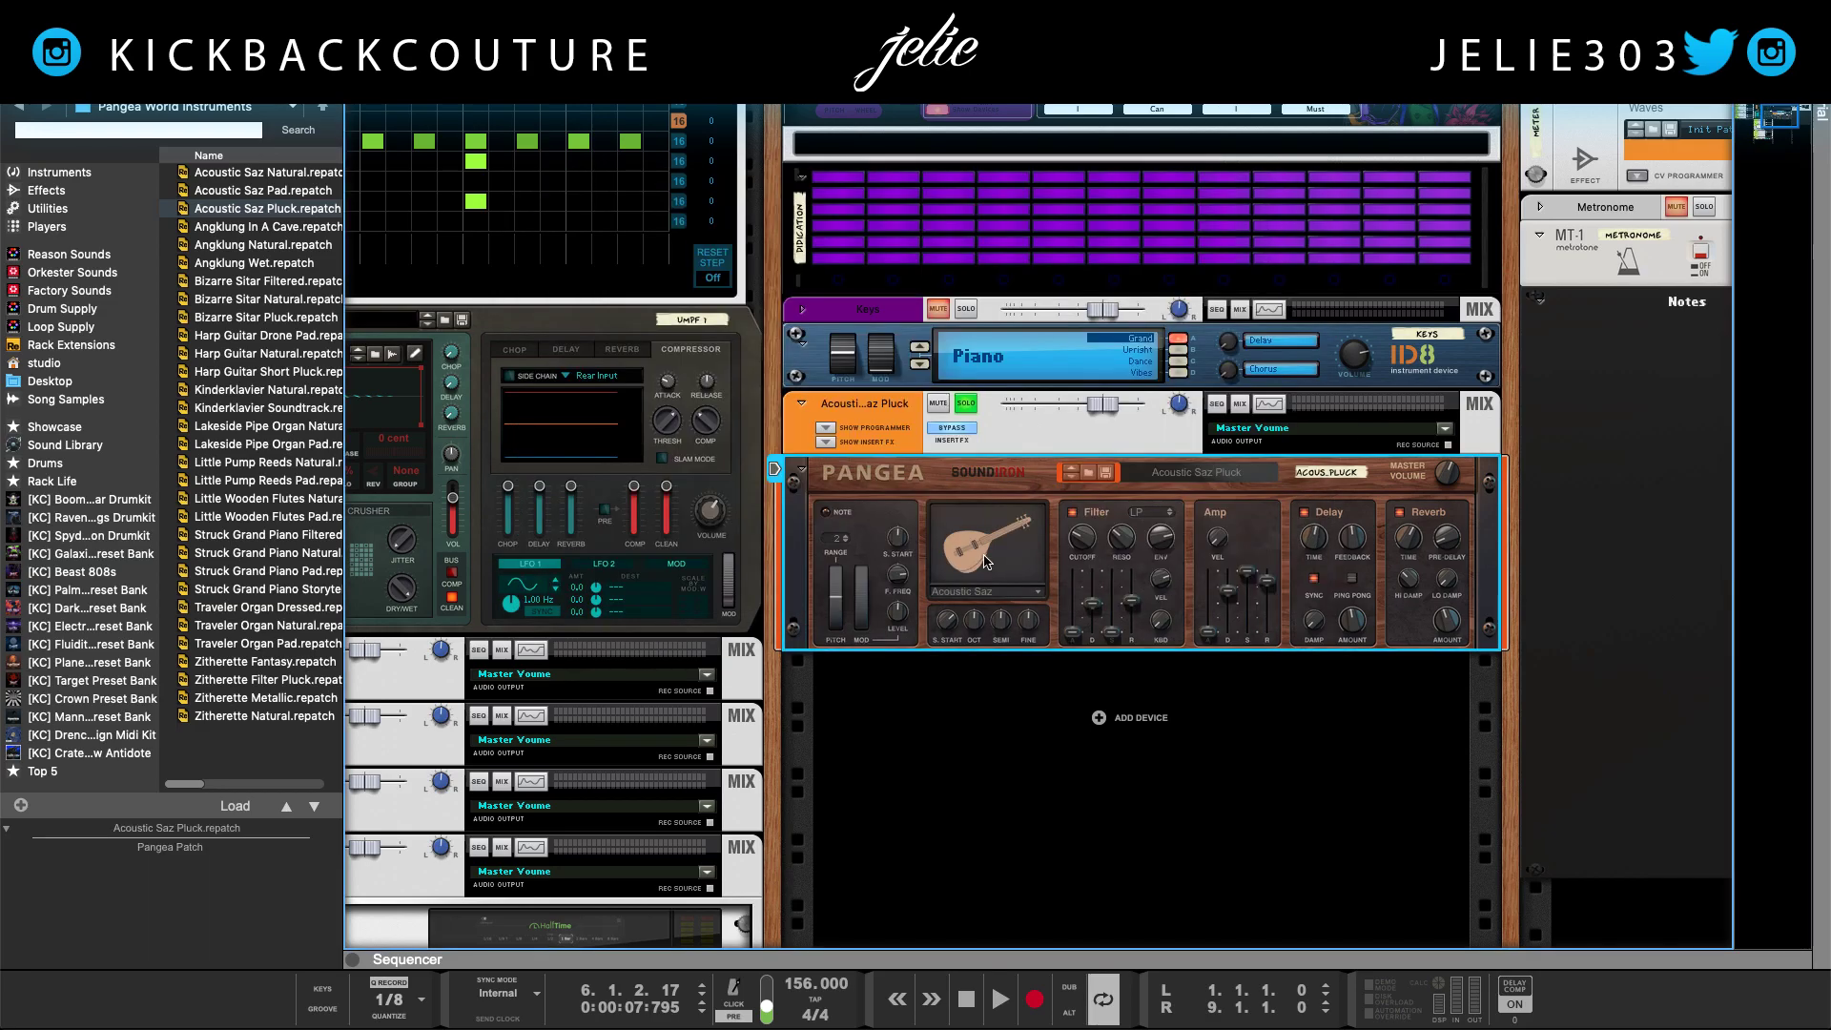
pyautogui.hscroll(5, 958, 606)
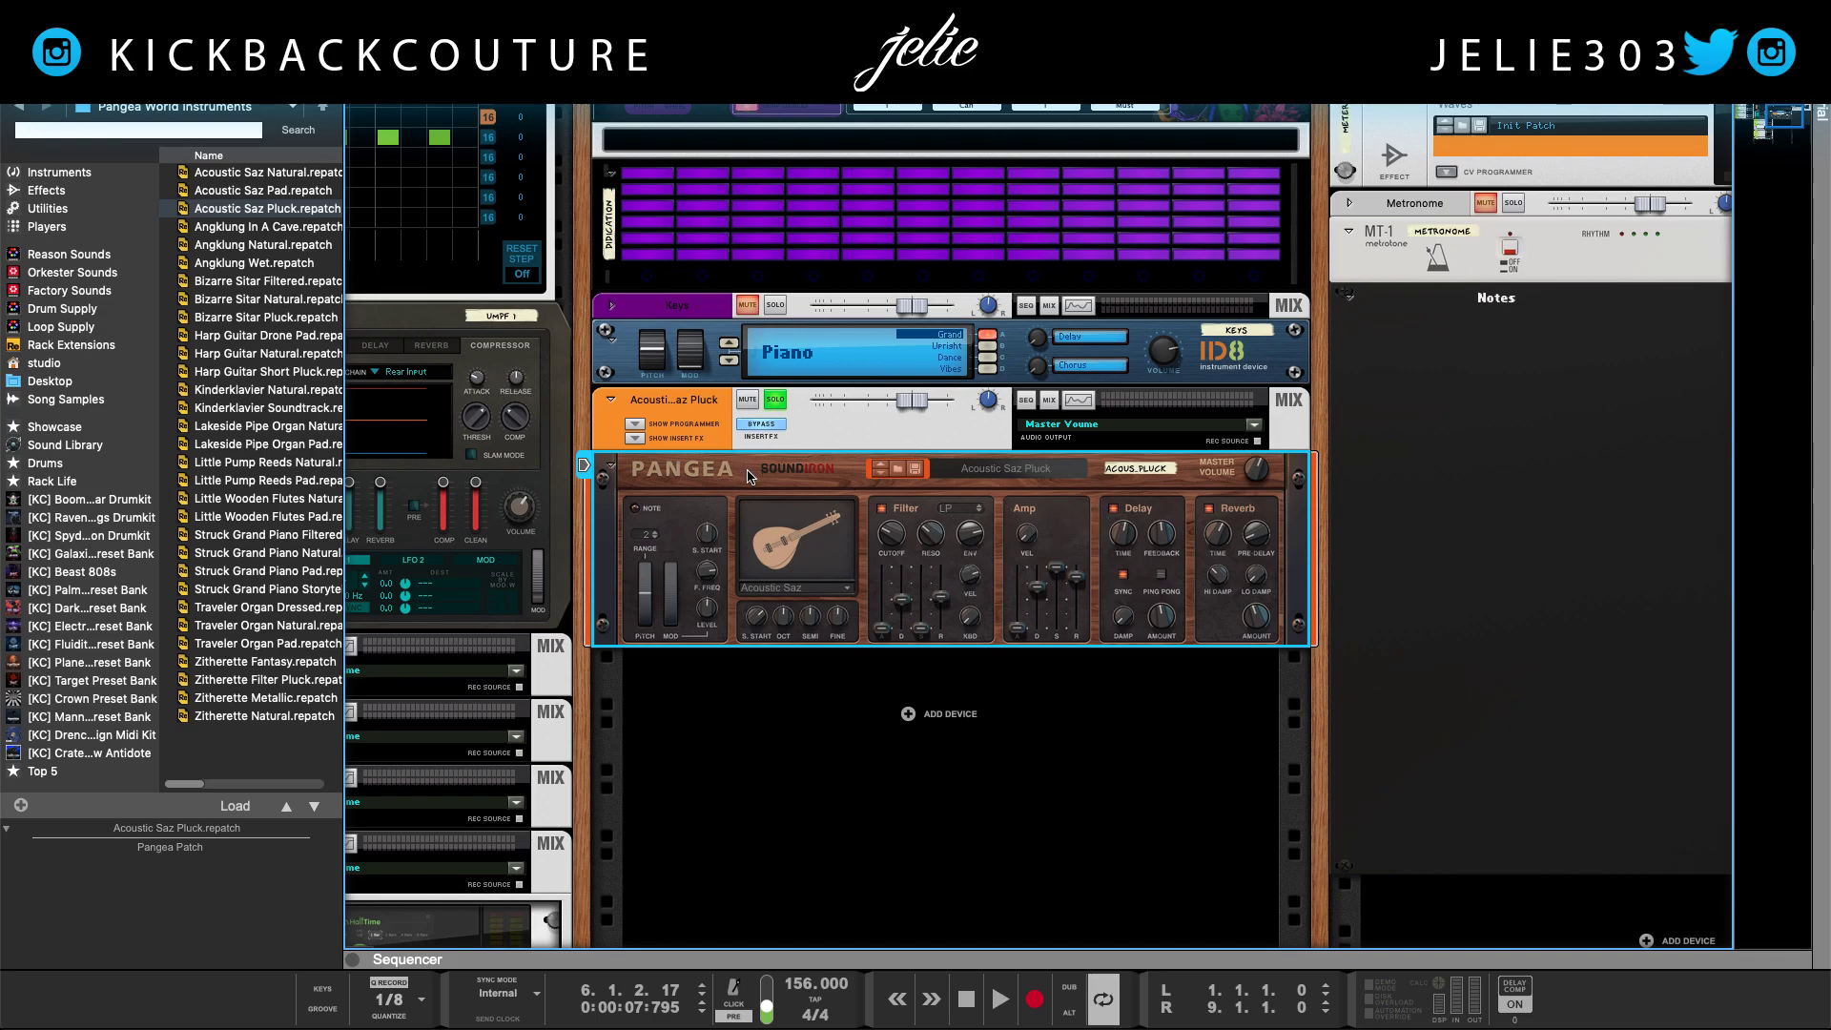
# Hide the browser with F3 and nudge Pangea's Master Volume knob up slightly
pyautogui.press('F3')
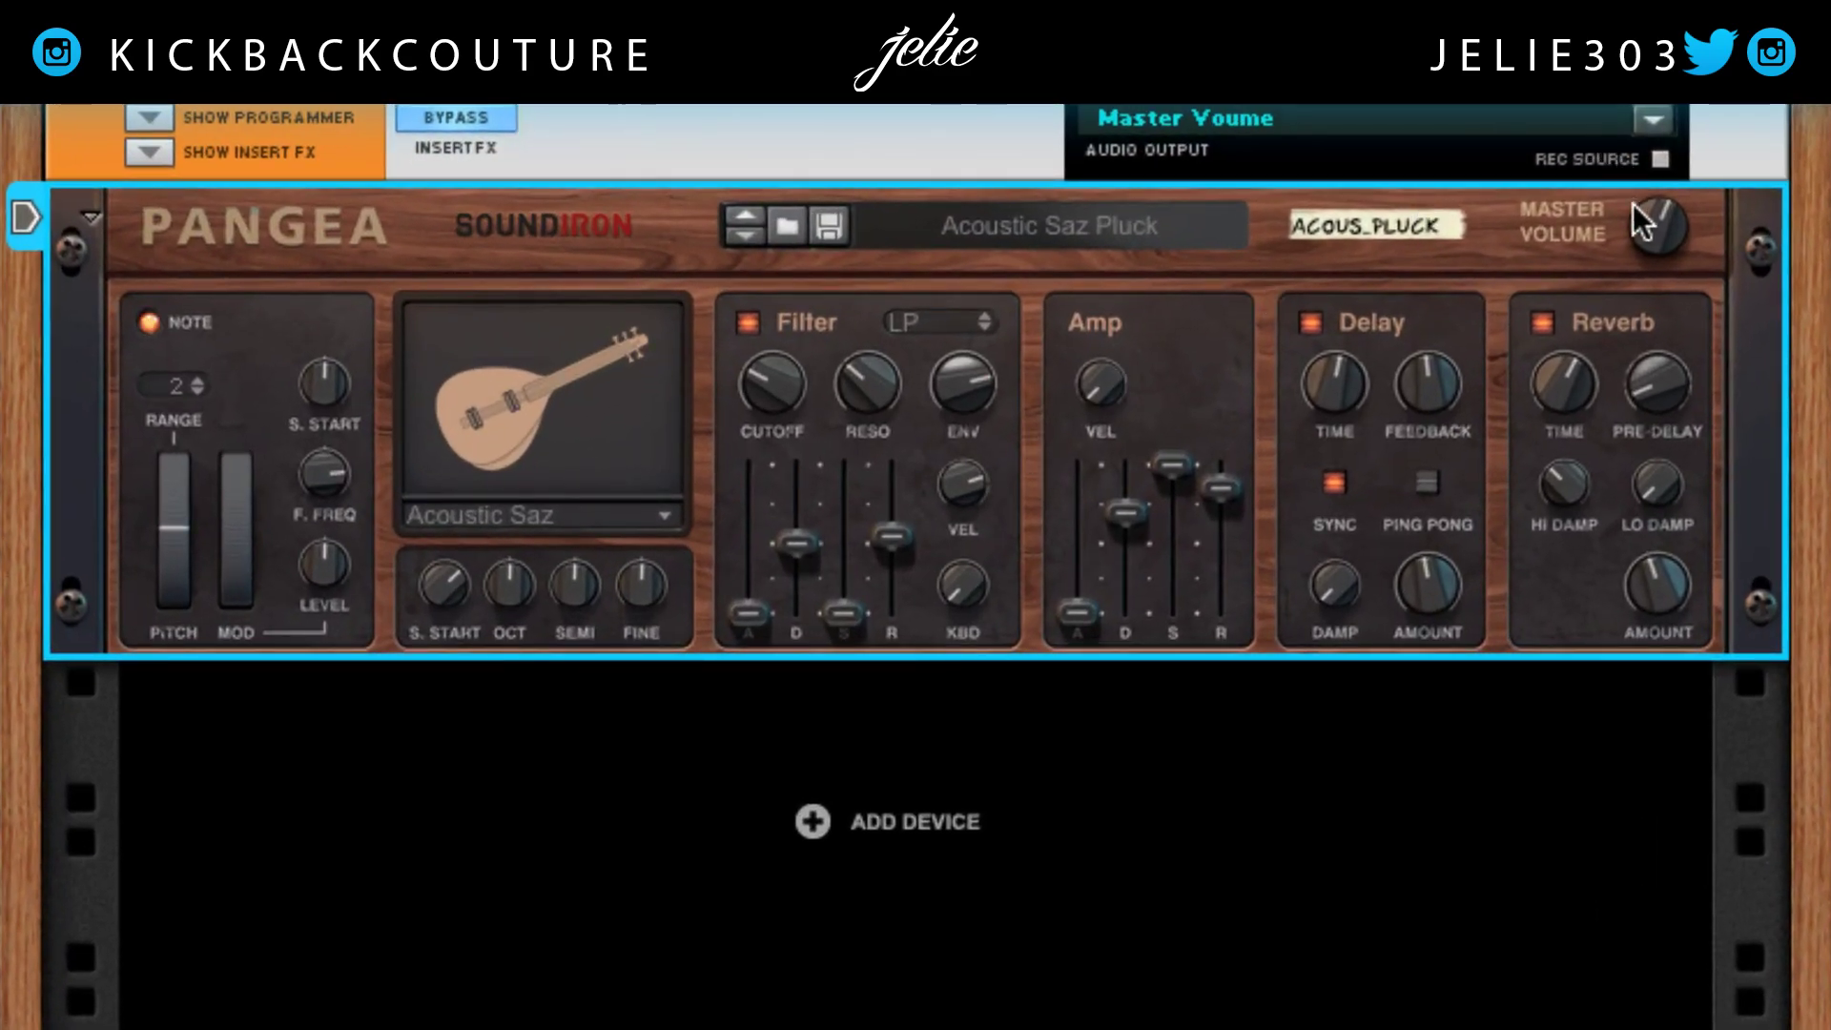
pyautogui.moveTo(1644, 228)
pyautogui.mouseDown()
pyautogui.moveTo(1638, 206)
pyautogui.moveTo(1631, 250)
pyautogui.mouseUp()
# Test the Pitch wheel and raise Pangea's pitch bend Range to 12
pyautogui.moveTo(186, 531)
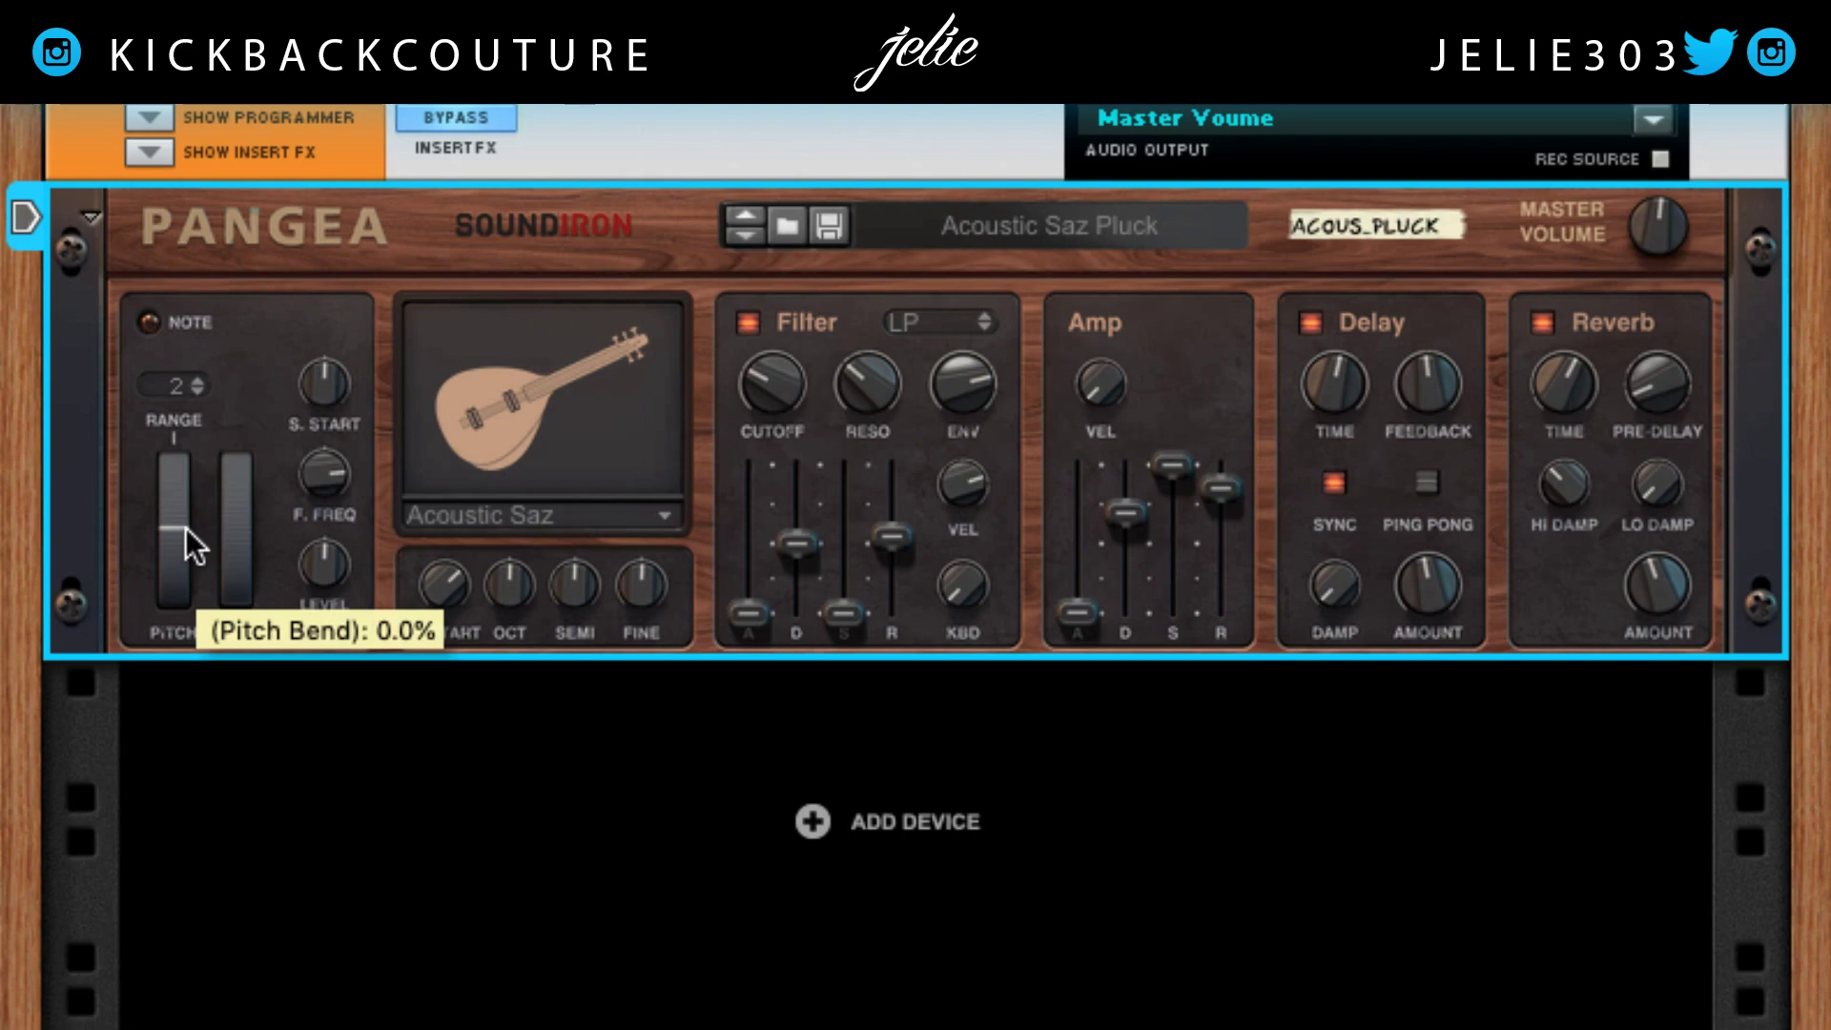
pyautogui.moveTo(185, 526); pyautogui.dragTo(148, 398)
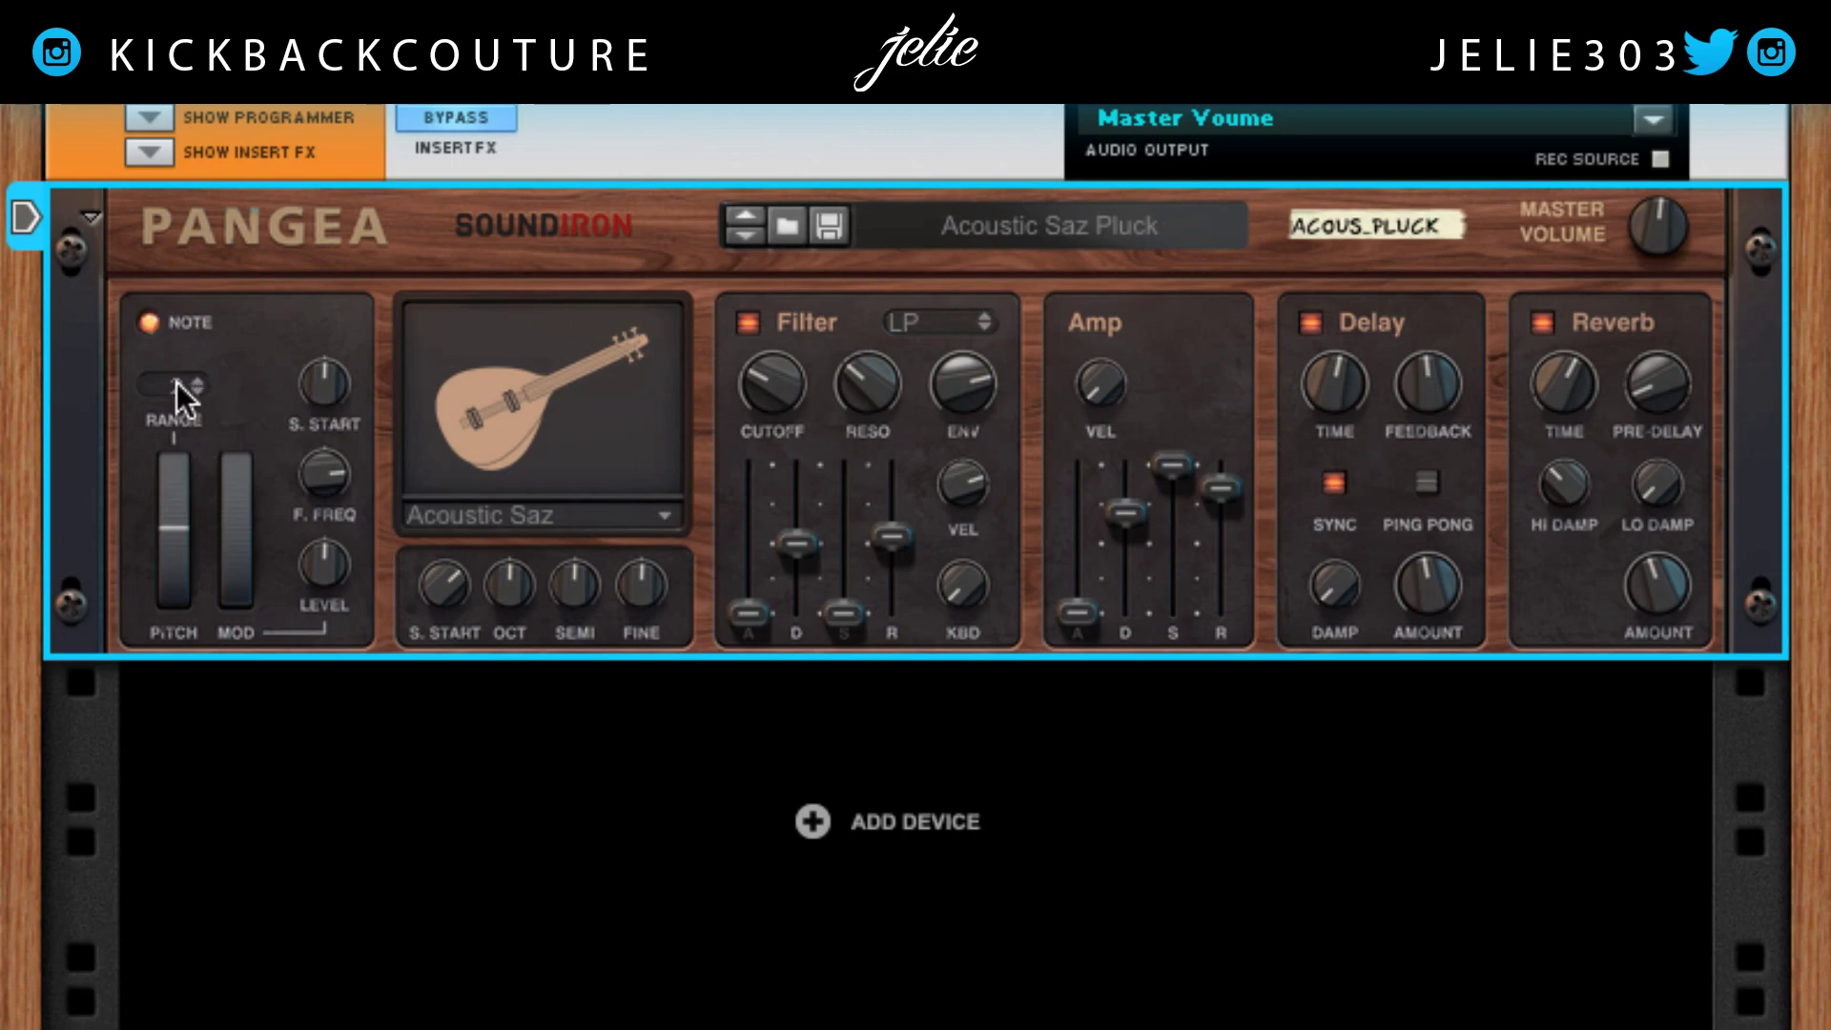
pyautogui.click(198, 381)
pyautogui.click(198, 380)
pyautogui.click(198, 380)
pyautogui.click(198, 382)
pyautogui.click(197, 381)
pyautogui.click(197, 381)
pyautogui.click(197, 381)
pyautogui.click(198, 381)
pyautogui.click(197, 380)
pyautogui.click(198, 381)
pyautogui.moveTo(187, 525)
pyautogui.mouseDown()
pyautogui.moveTo(153, 307)
pyautogui.moveTo(135, 497)
pyautogui.moveTo(146, 1009)
pyautogui.moveTo(139, 994)
pyautogui.mouseUp()
pyautogui.moveTo(234, 555)
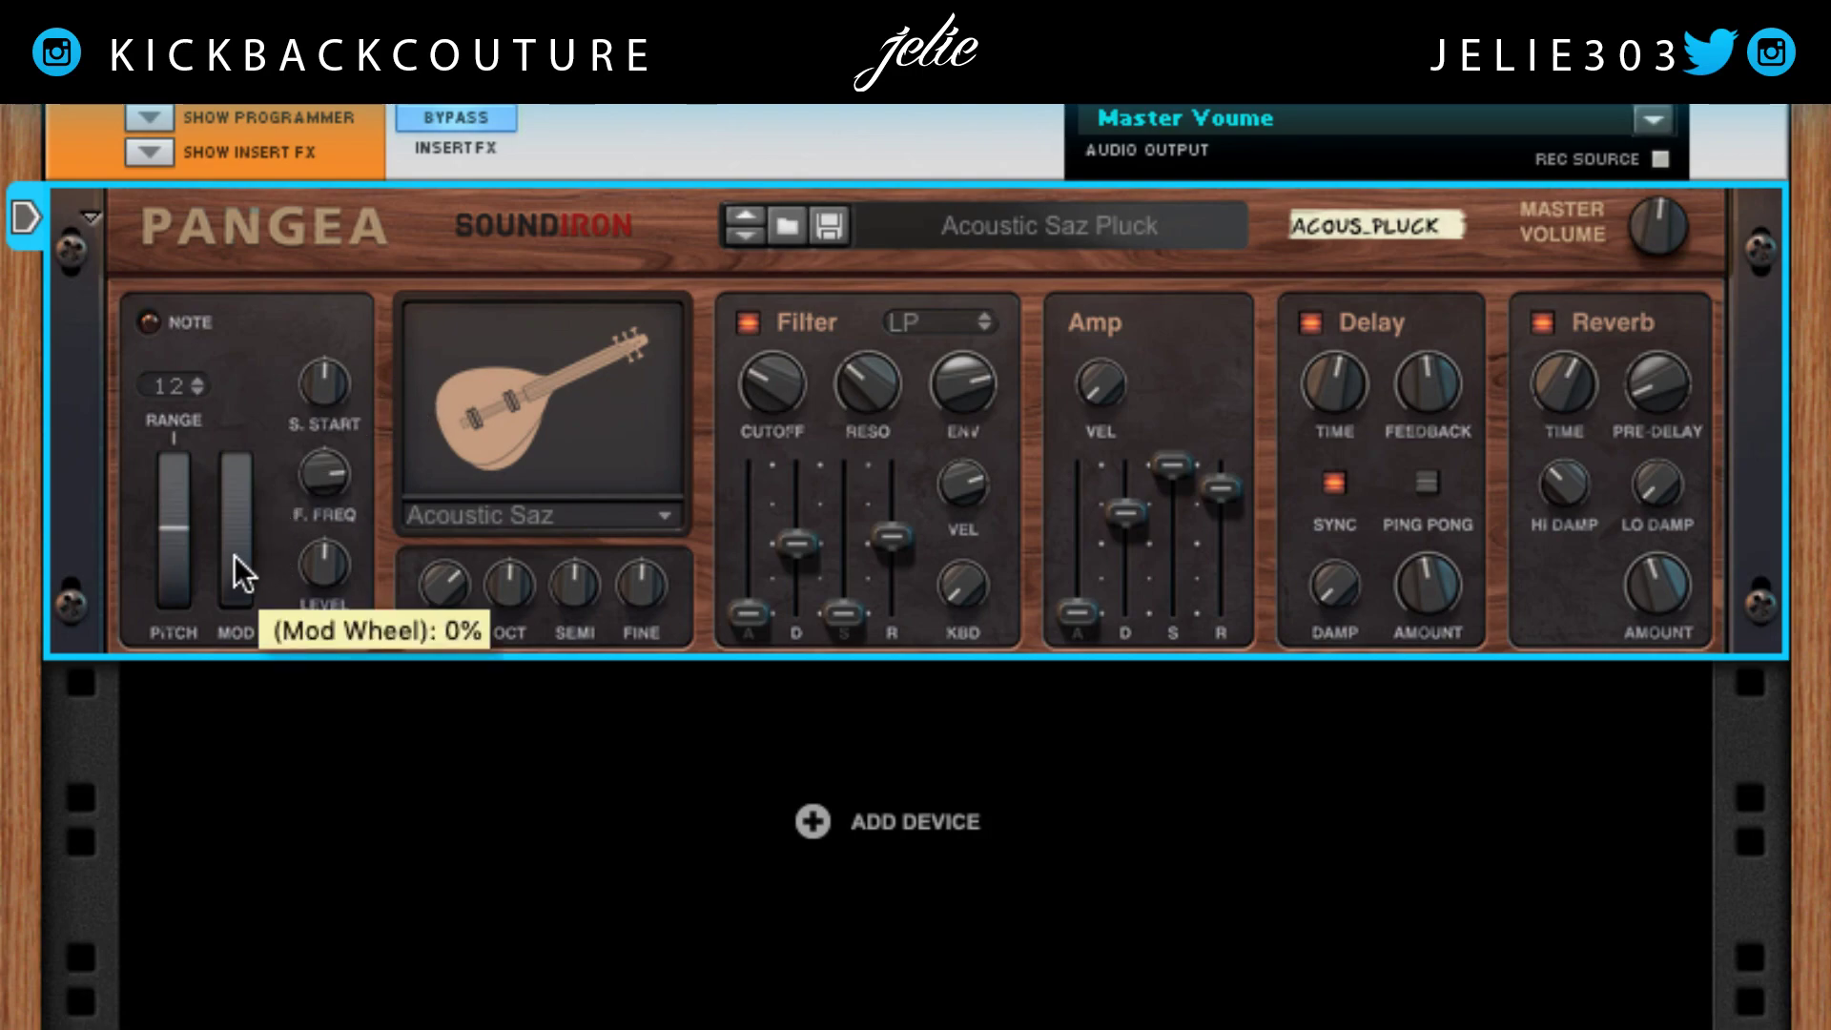
pyautogui.moveTo(332, 474)
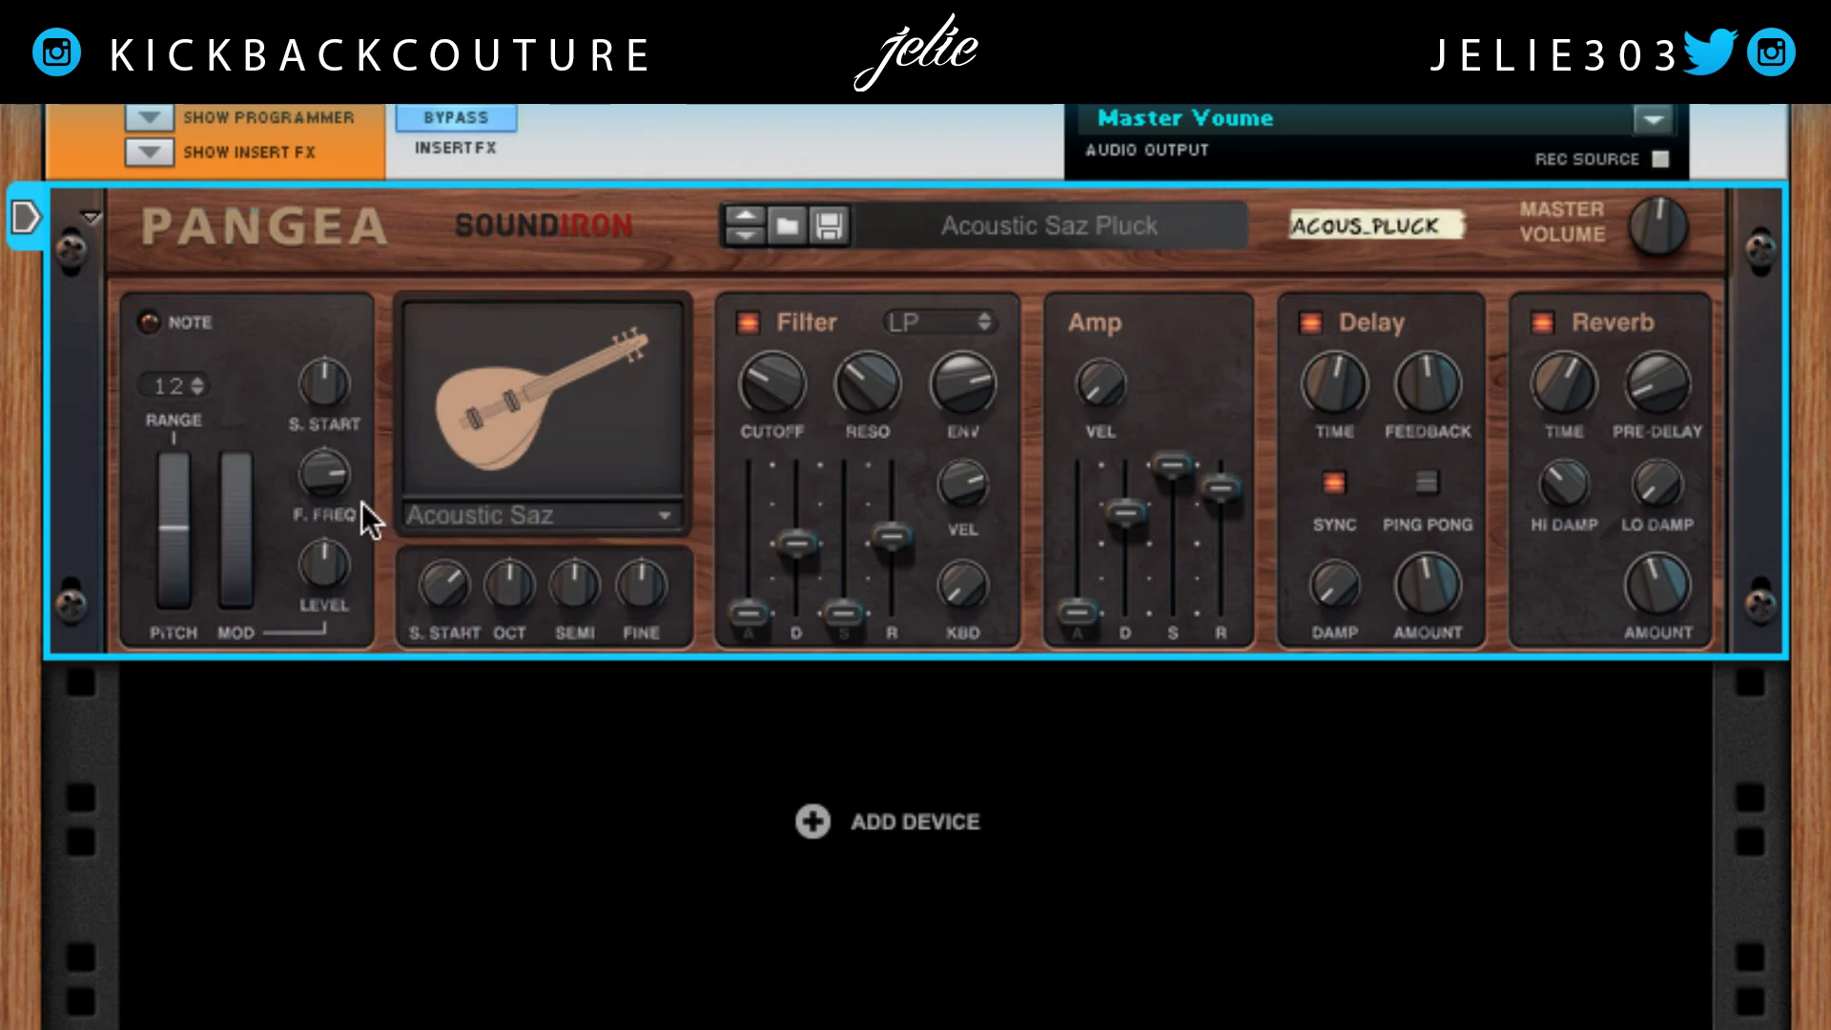
pyautogui.moveTo(325, 457); pyautogui.dragTo(327, 411)
pyautogui.moveTo(244, 566); pyautogui.dragTo(269, 628)
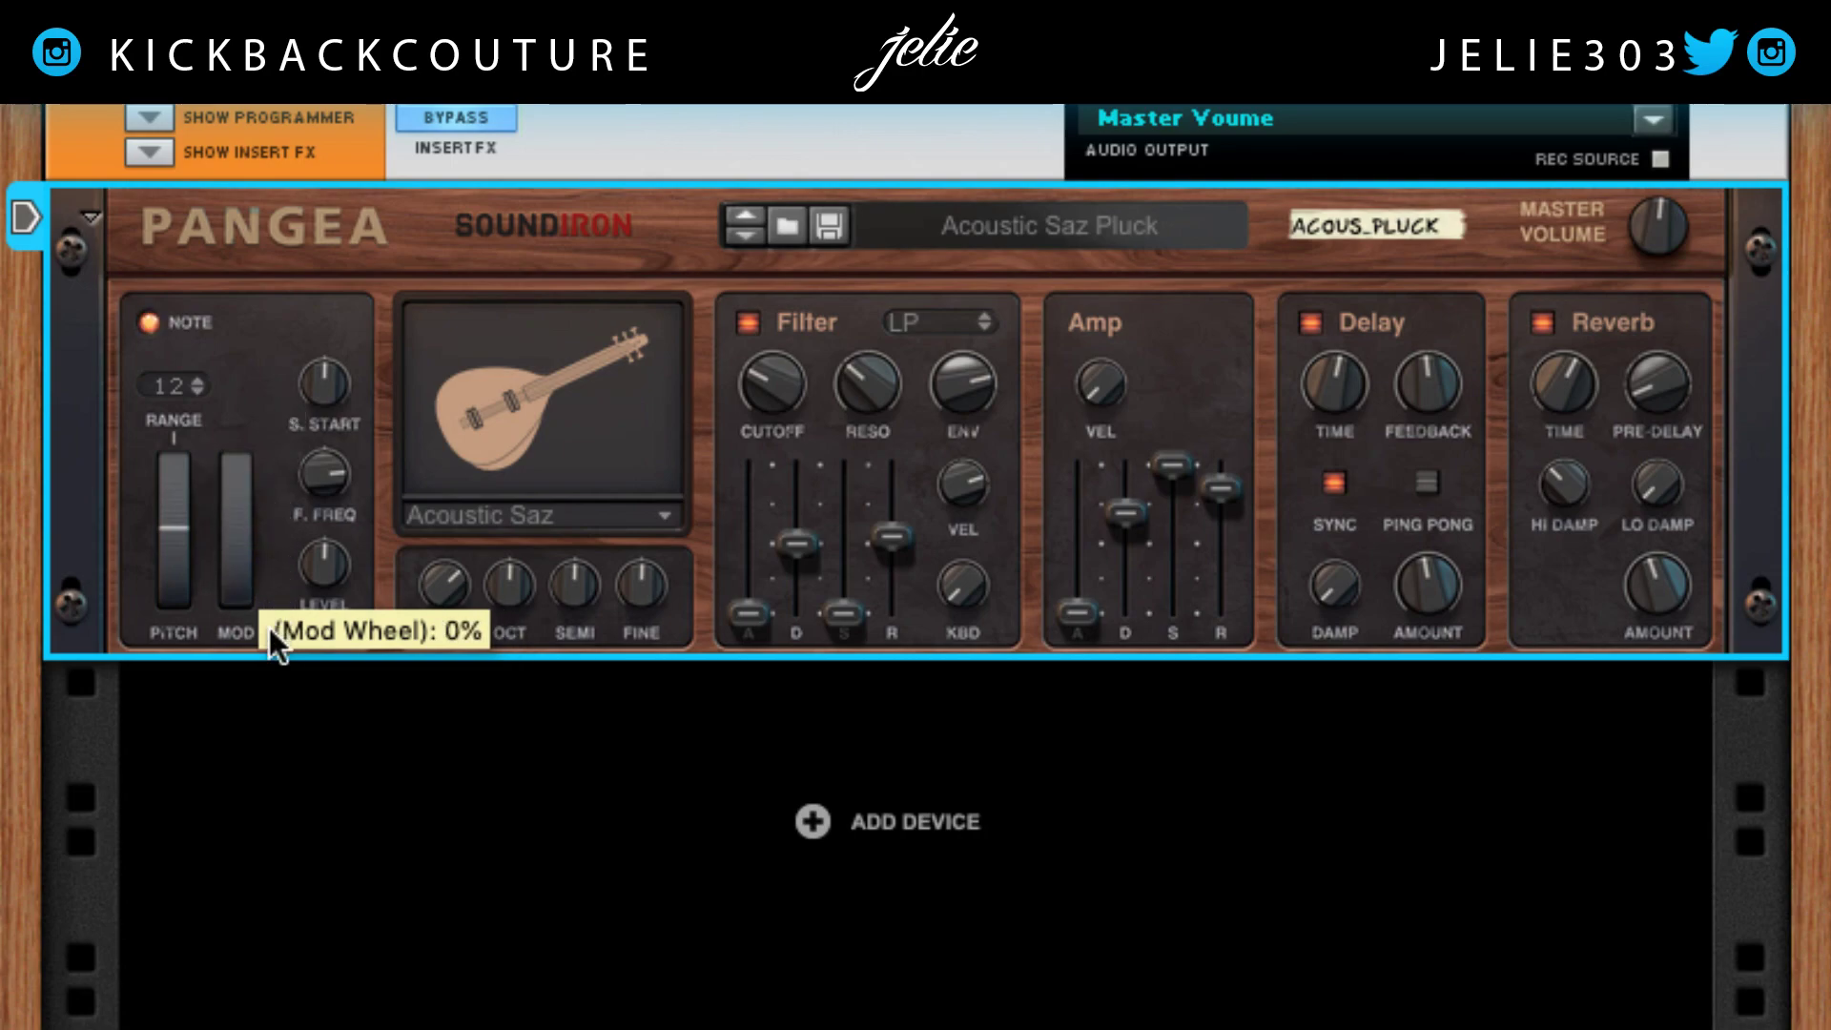
pyautogui.keyDown('ctrl'); pyautogui.click(335, 494); pyautogui.keyUp('ctrl')
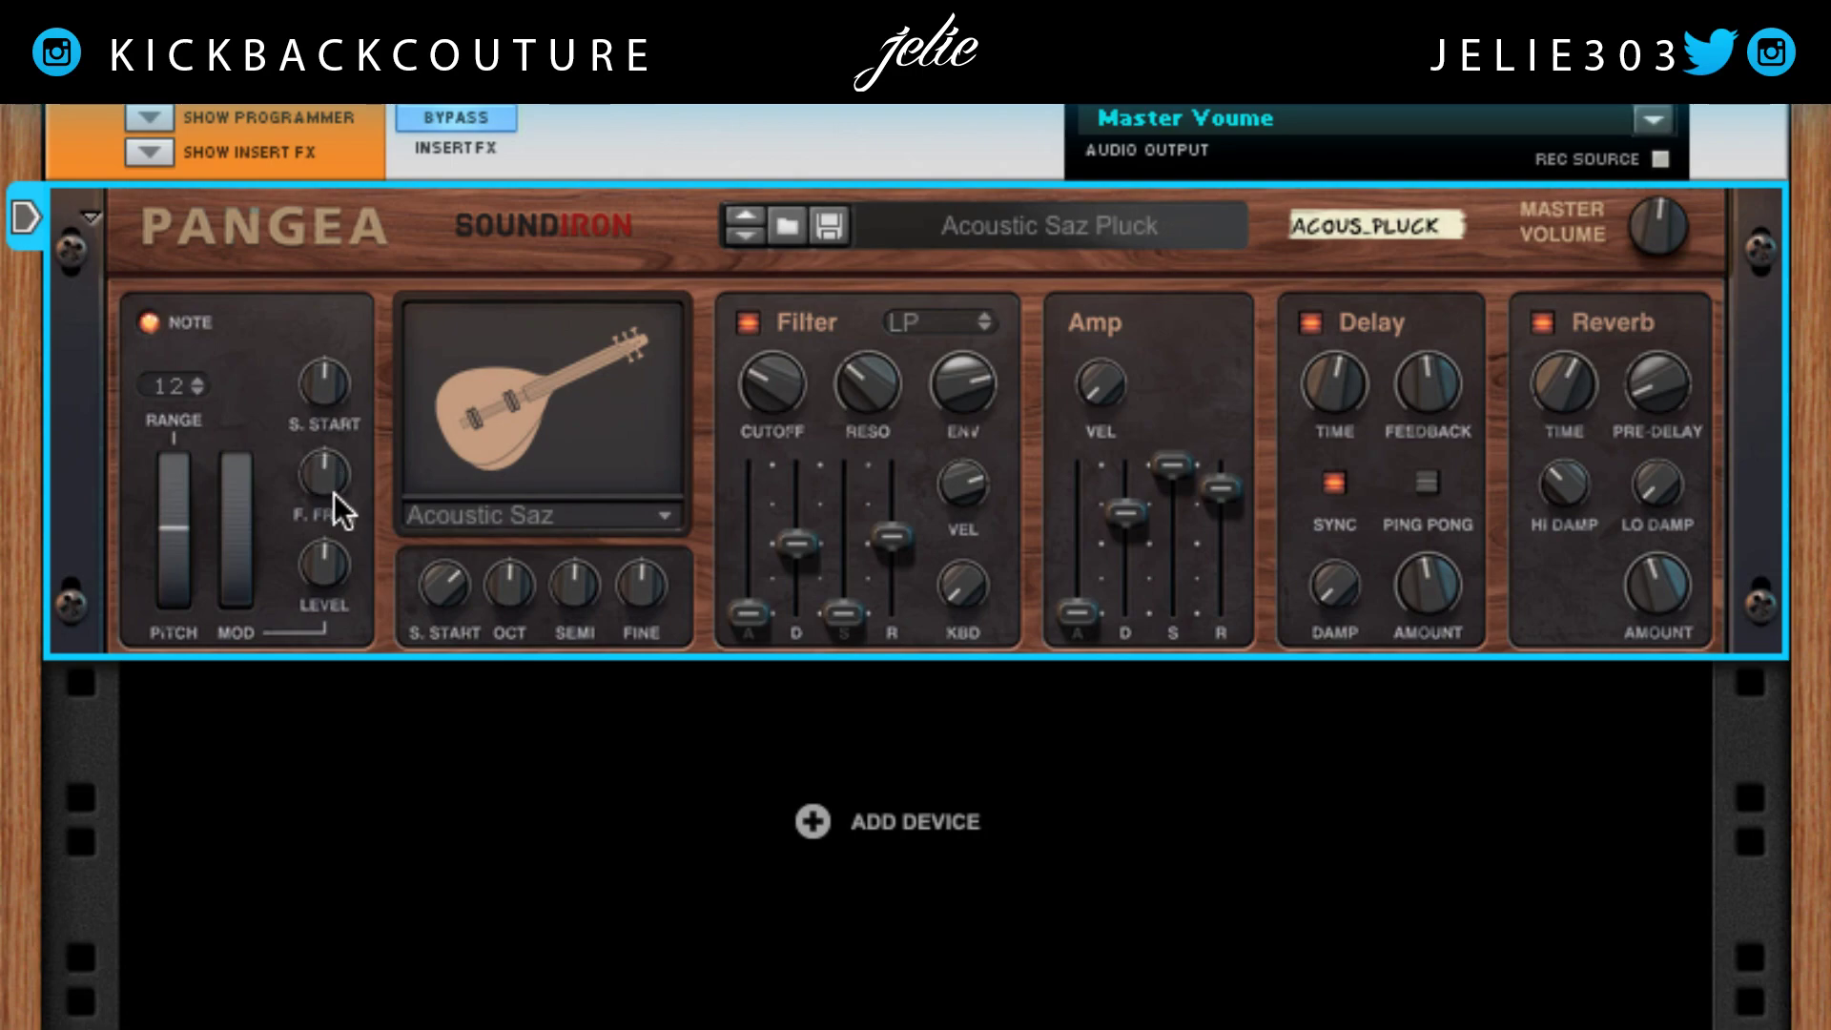
pyautogui.moveTo(333, 494)
pyautogui.moveTo(335, 411)
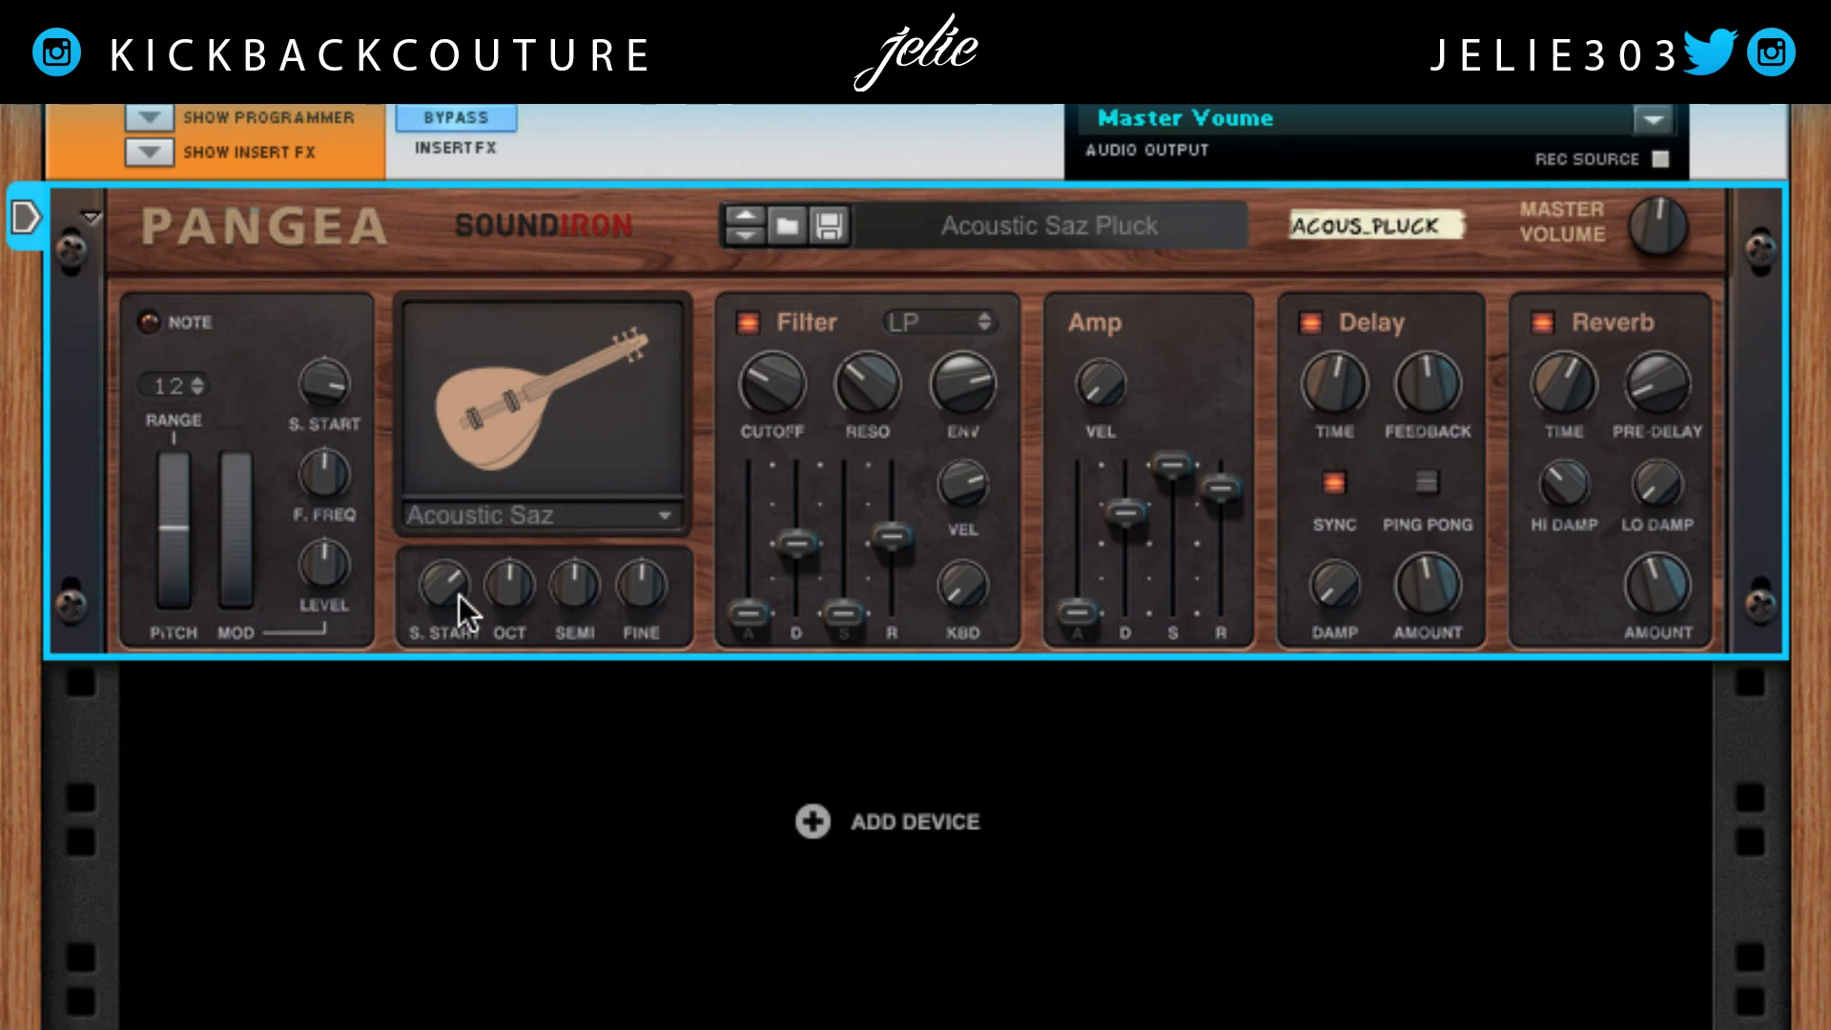
pyautogui.moveTo(460, 595); pyautogui.dragTo(460, 885)
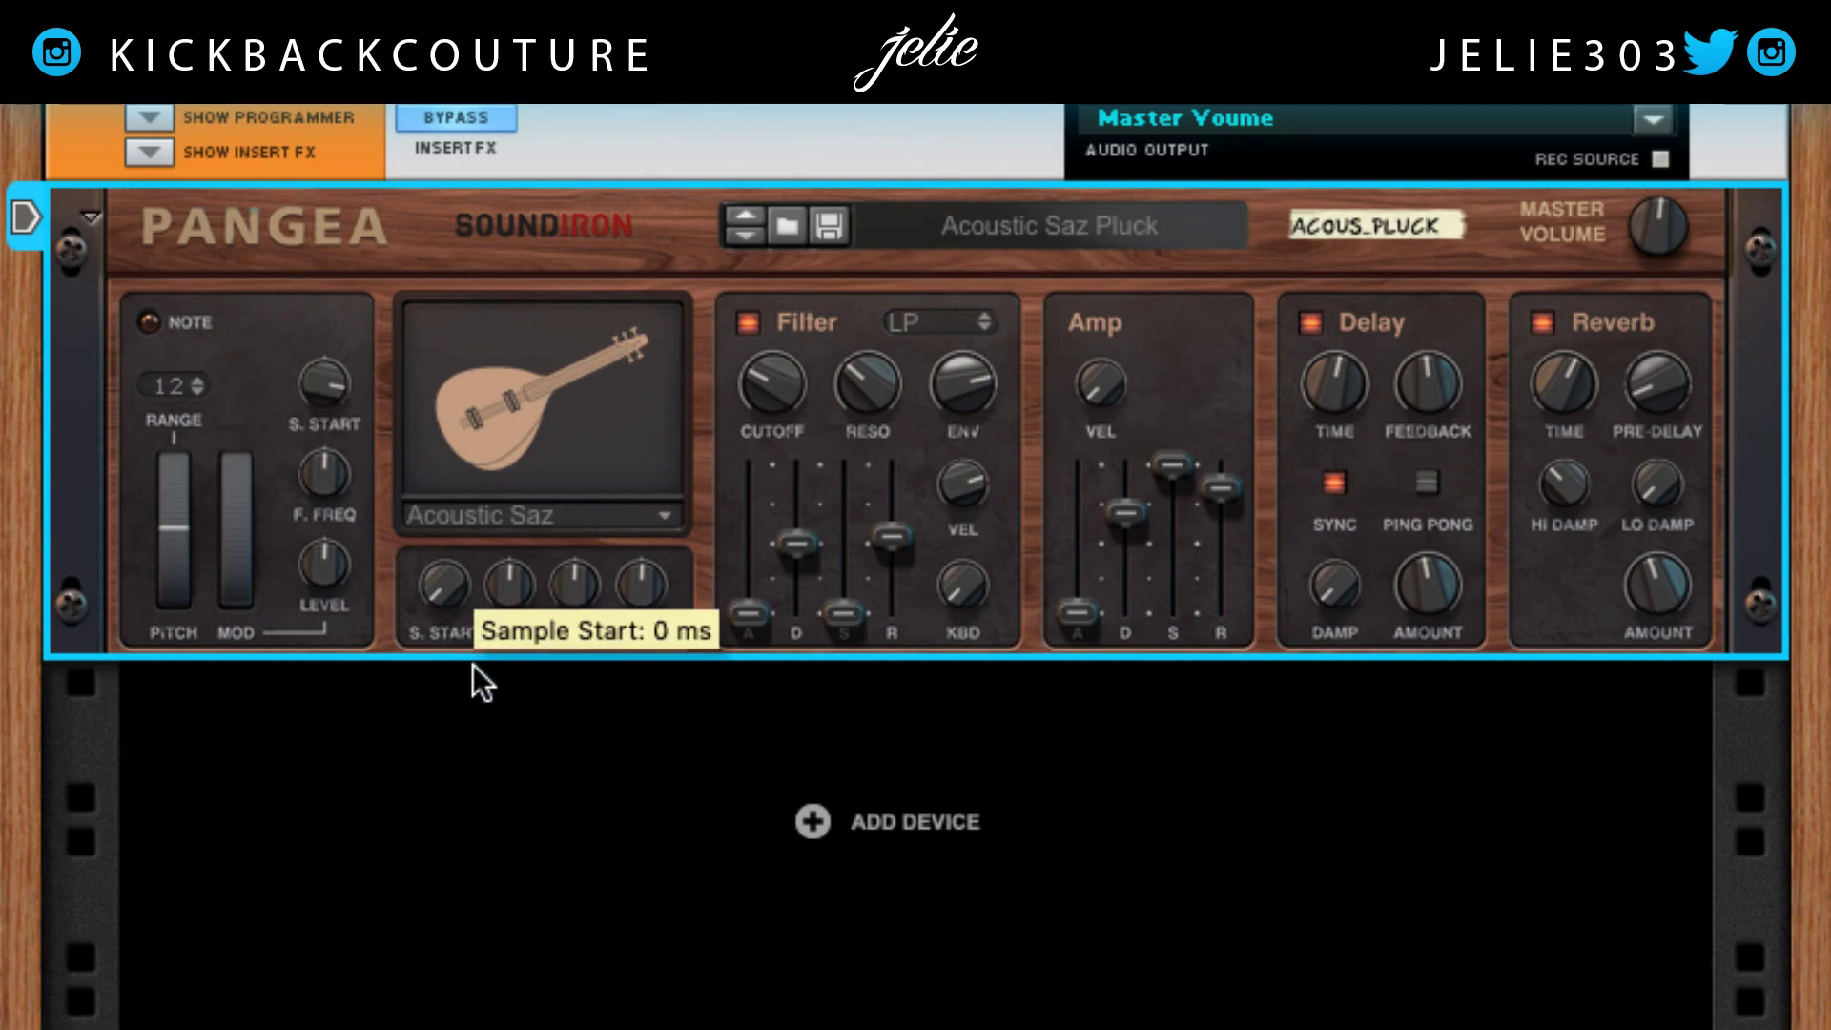
pyautogui.moveTo(306, 397); pyautogui.dragTo(328, 439)
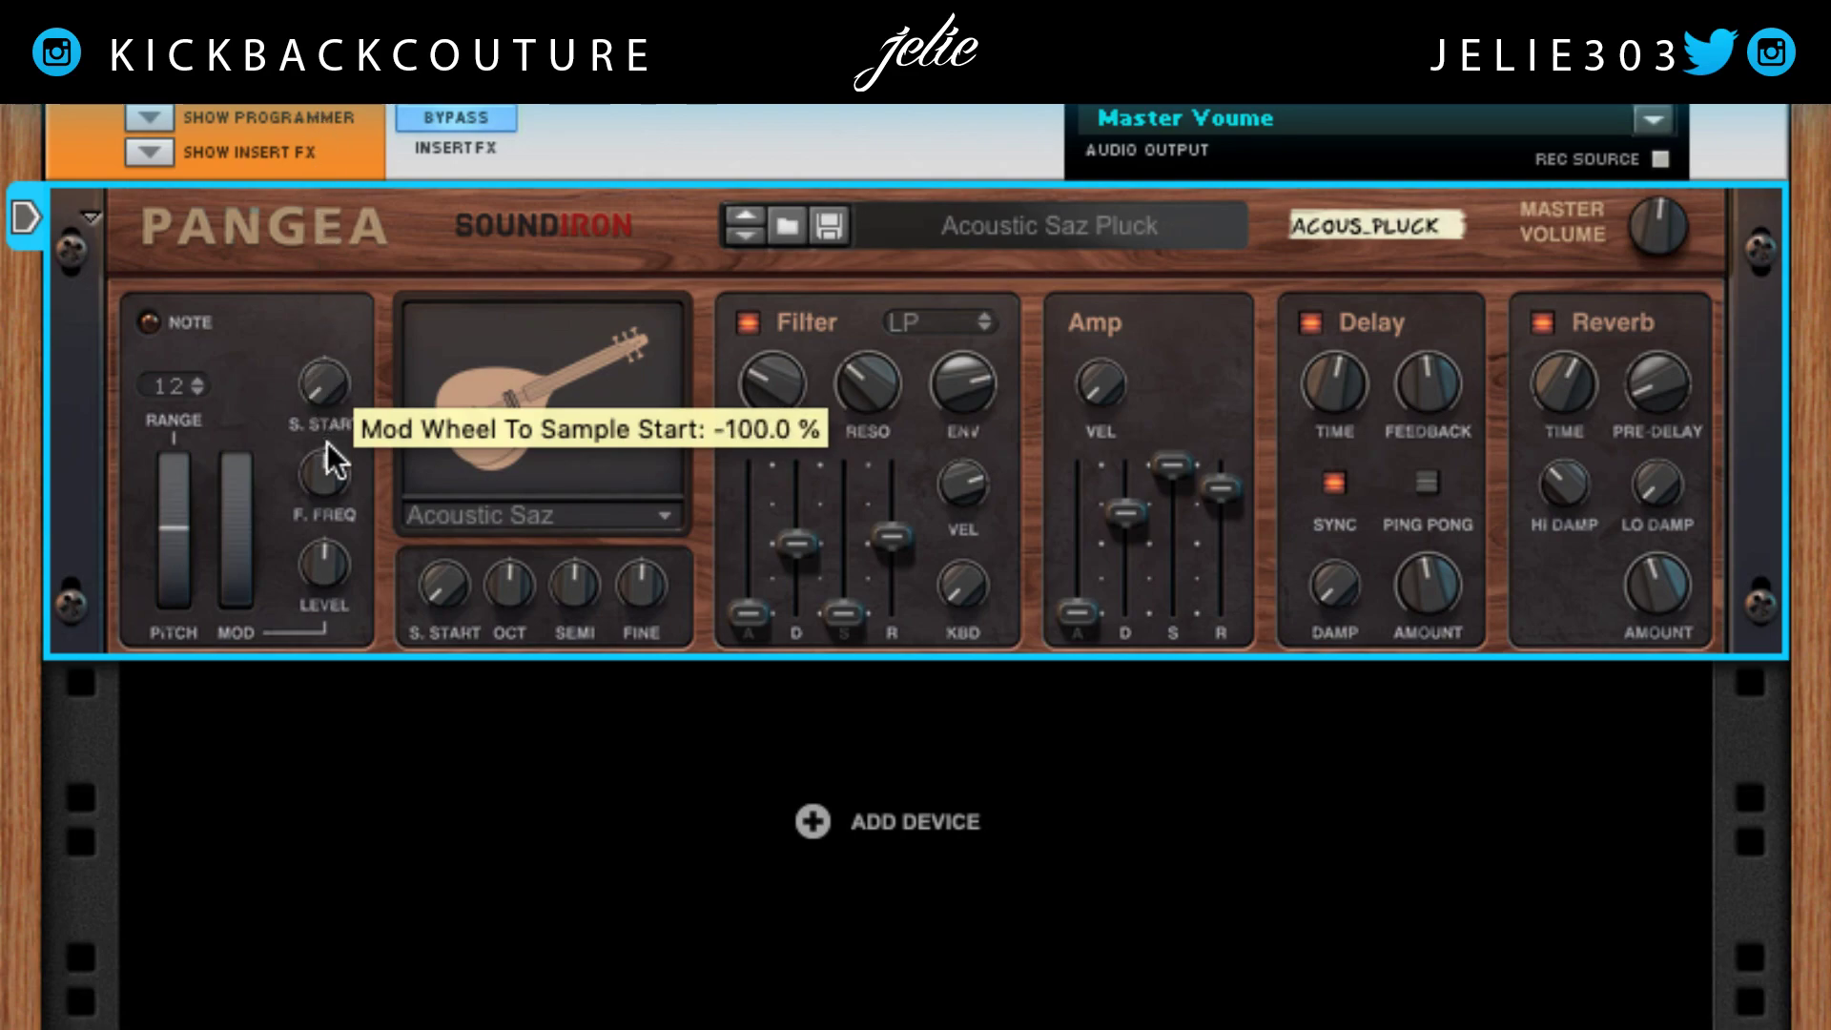
pyautogui.moveTo(244, 581); pyautogui.dragTo(259, 491)
pyautogui.moveTo(333, 413)
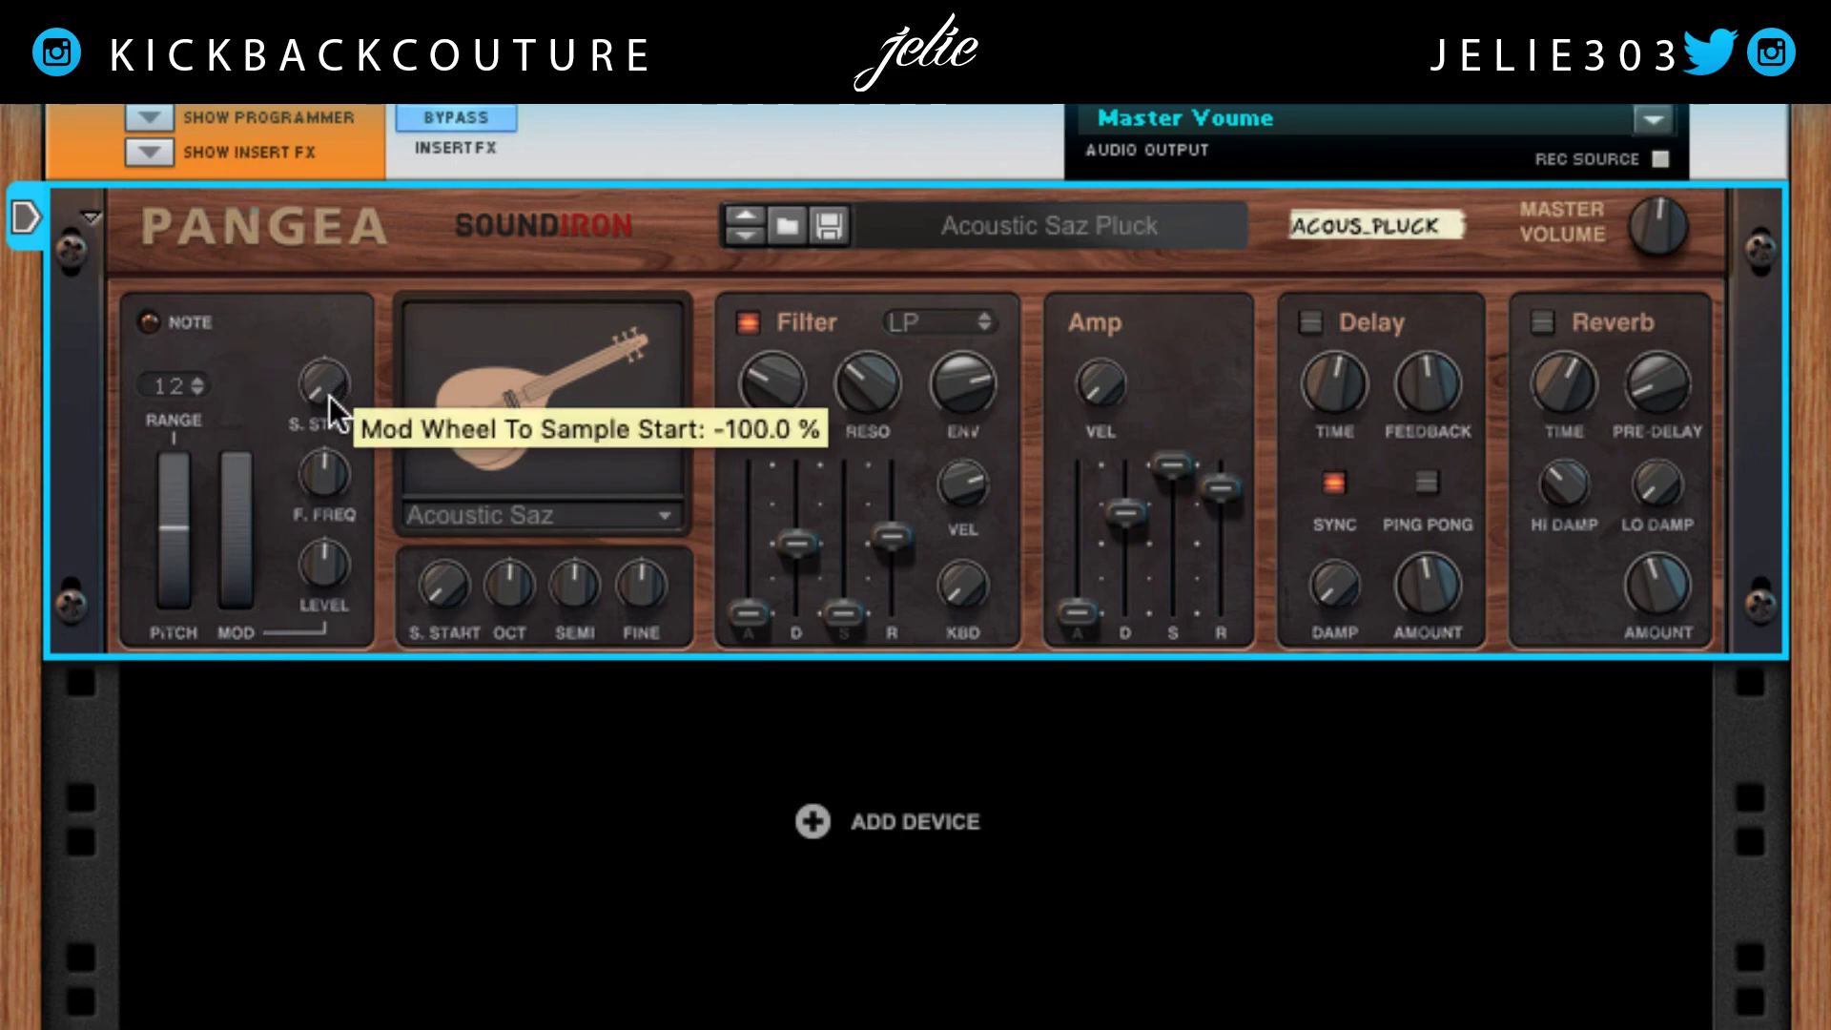
pyautogui.moveTo(327, 397); pyautogui.dragTo(362, 416)
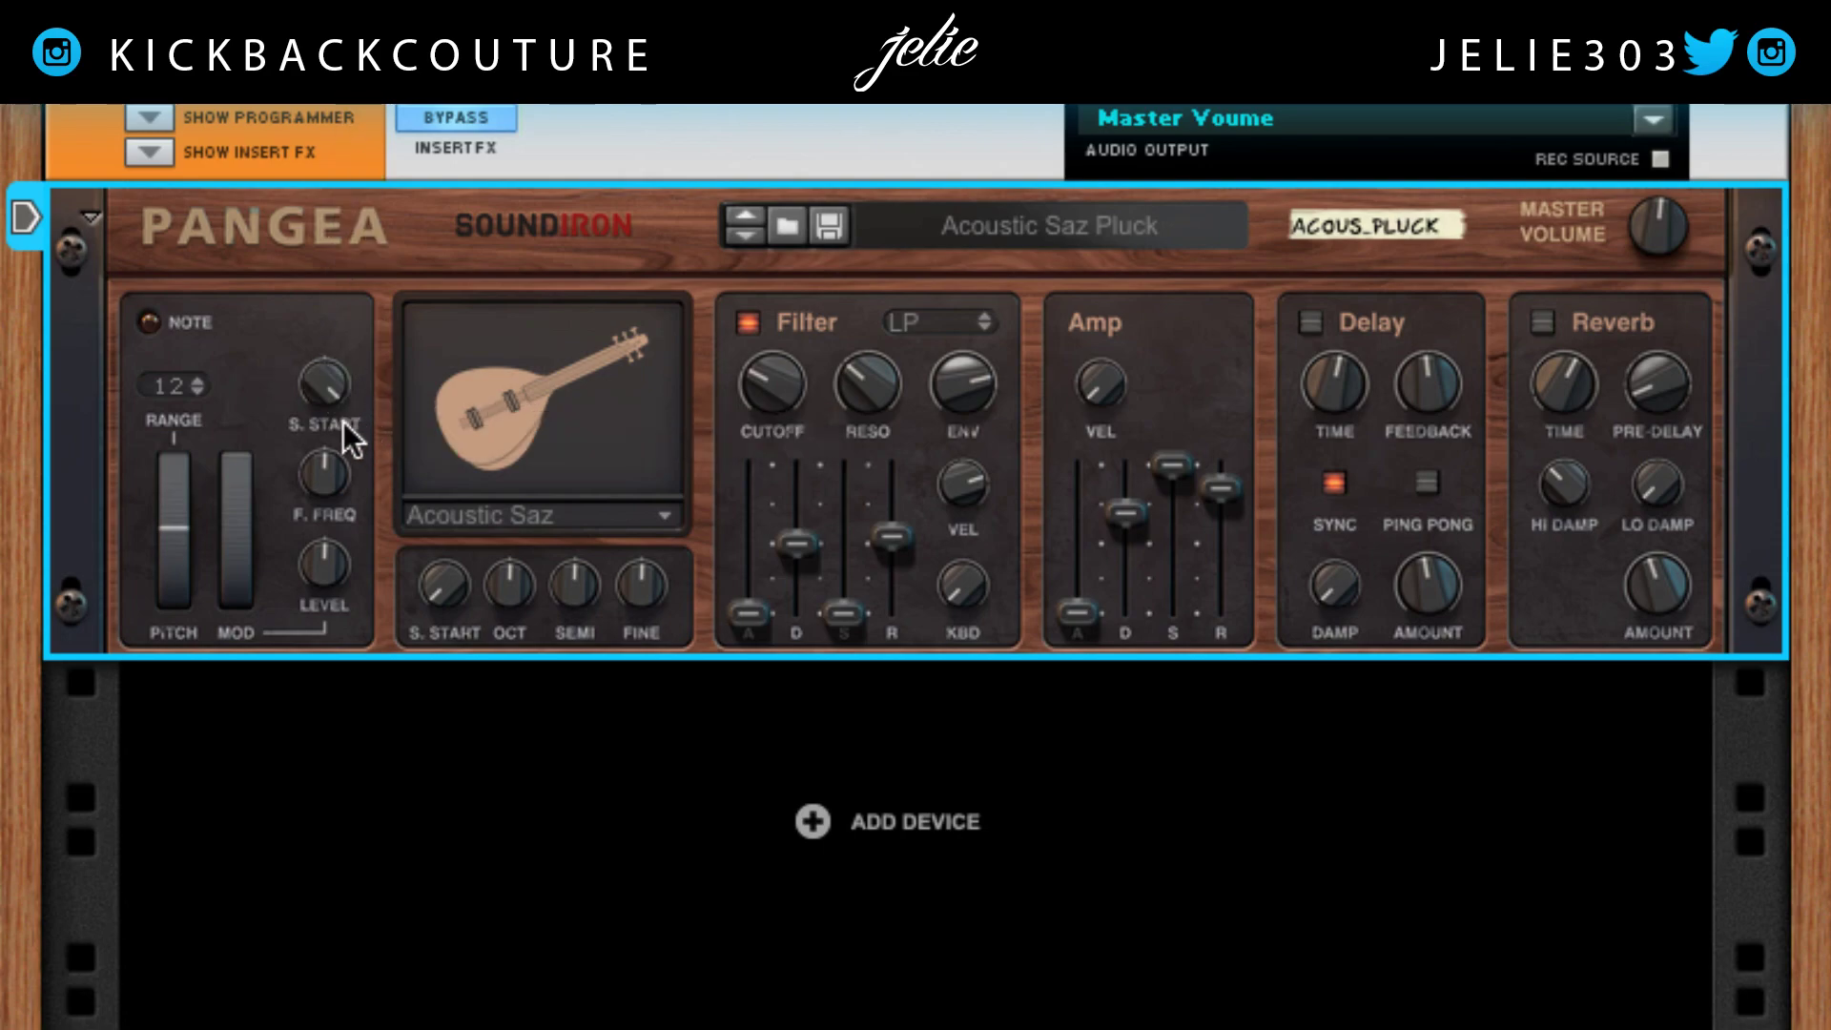
pyautogui.moveTo(327, 401)
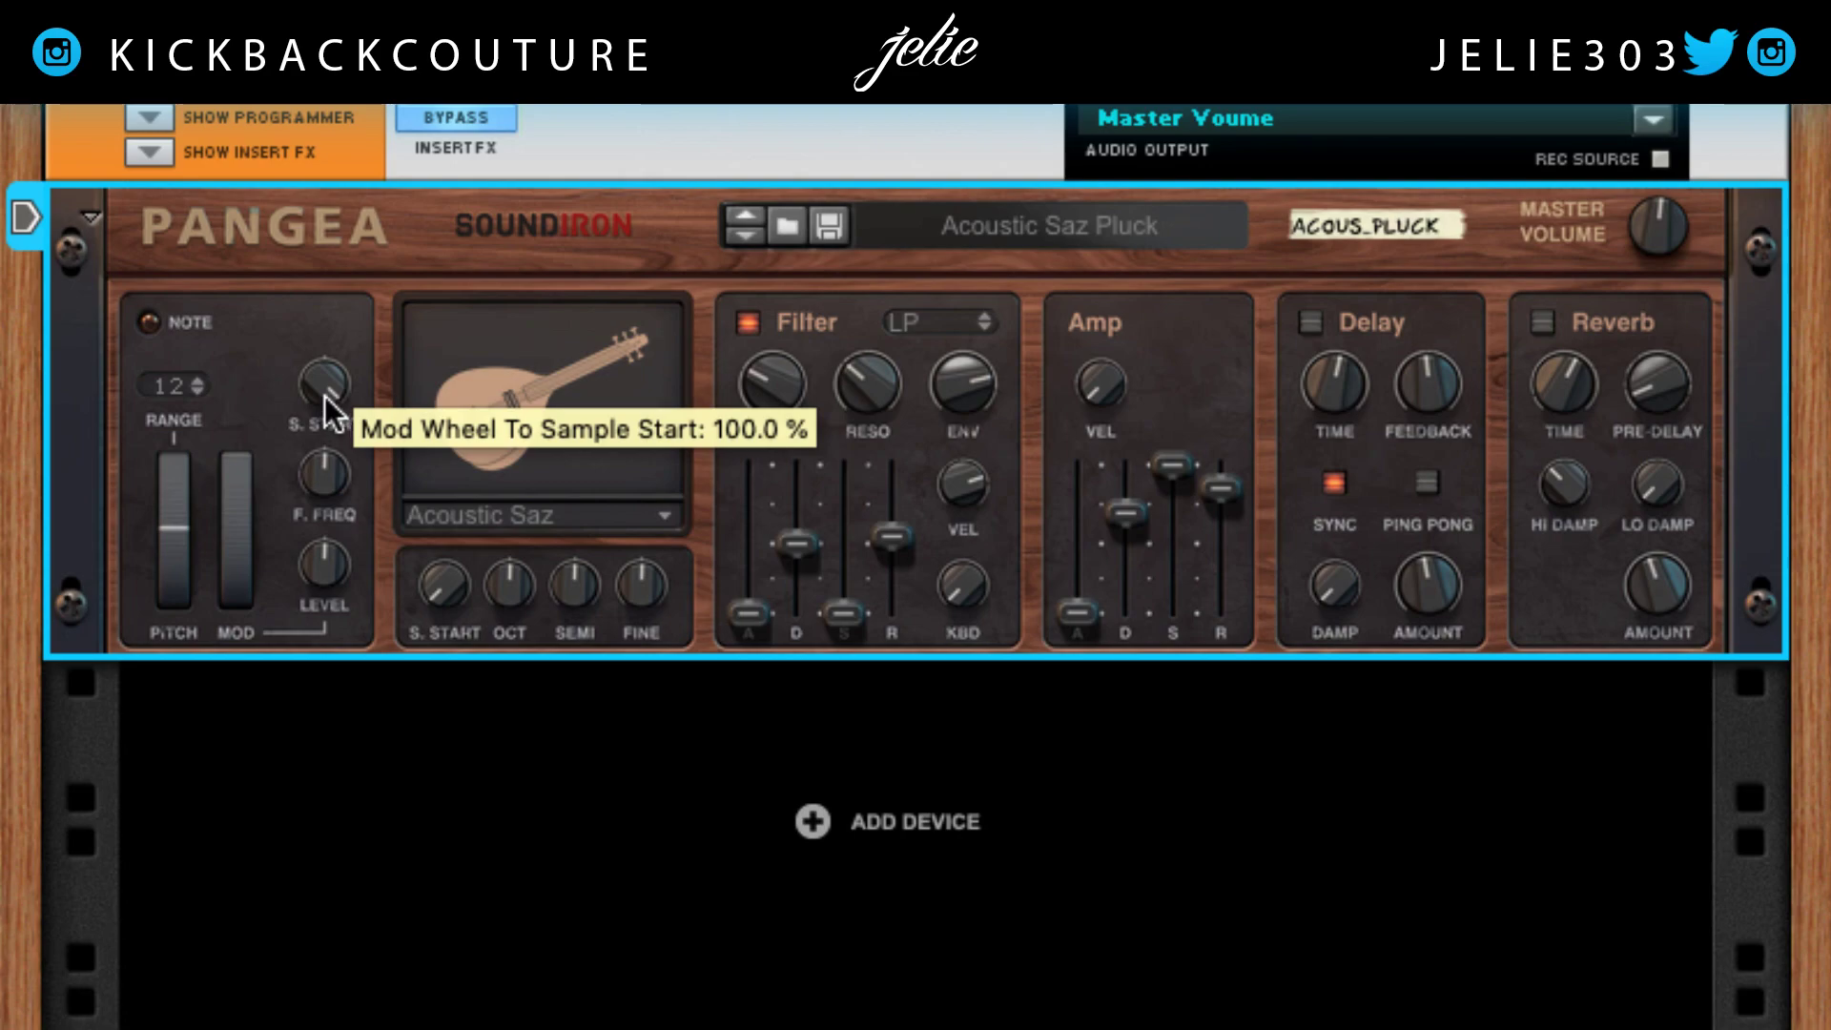
pyautogui.moveTo(324, 398); pyautogui.dragTo(325, 470)
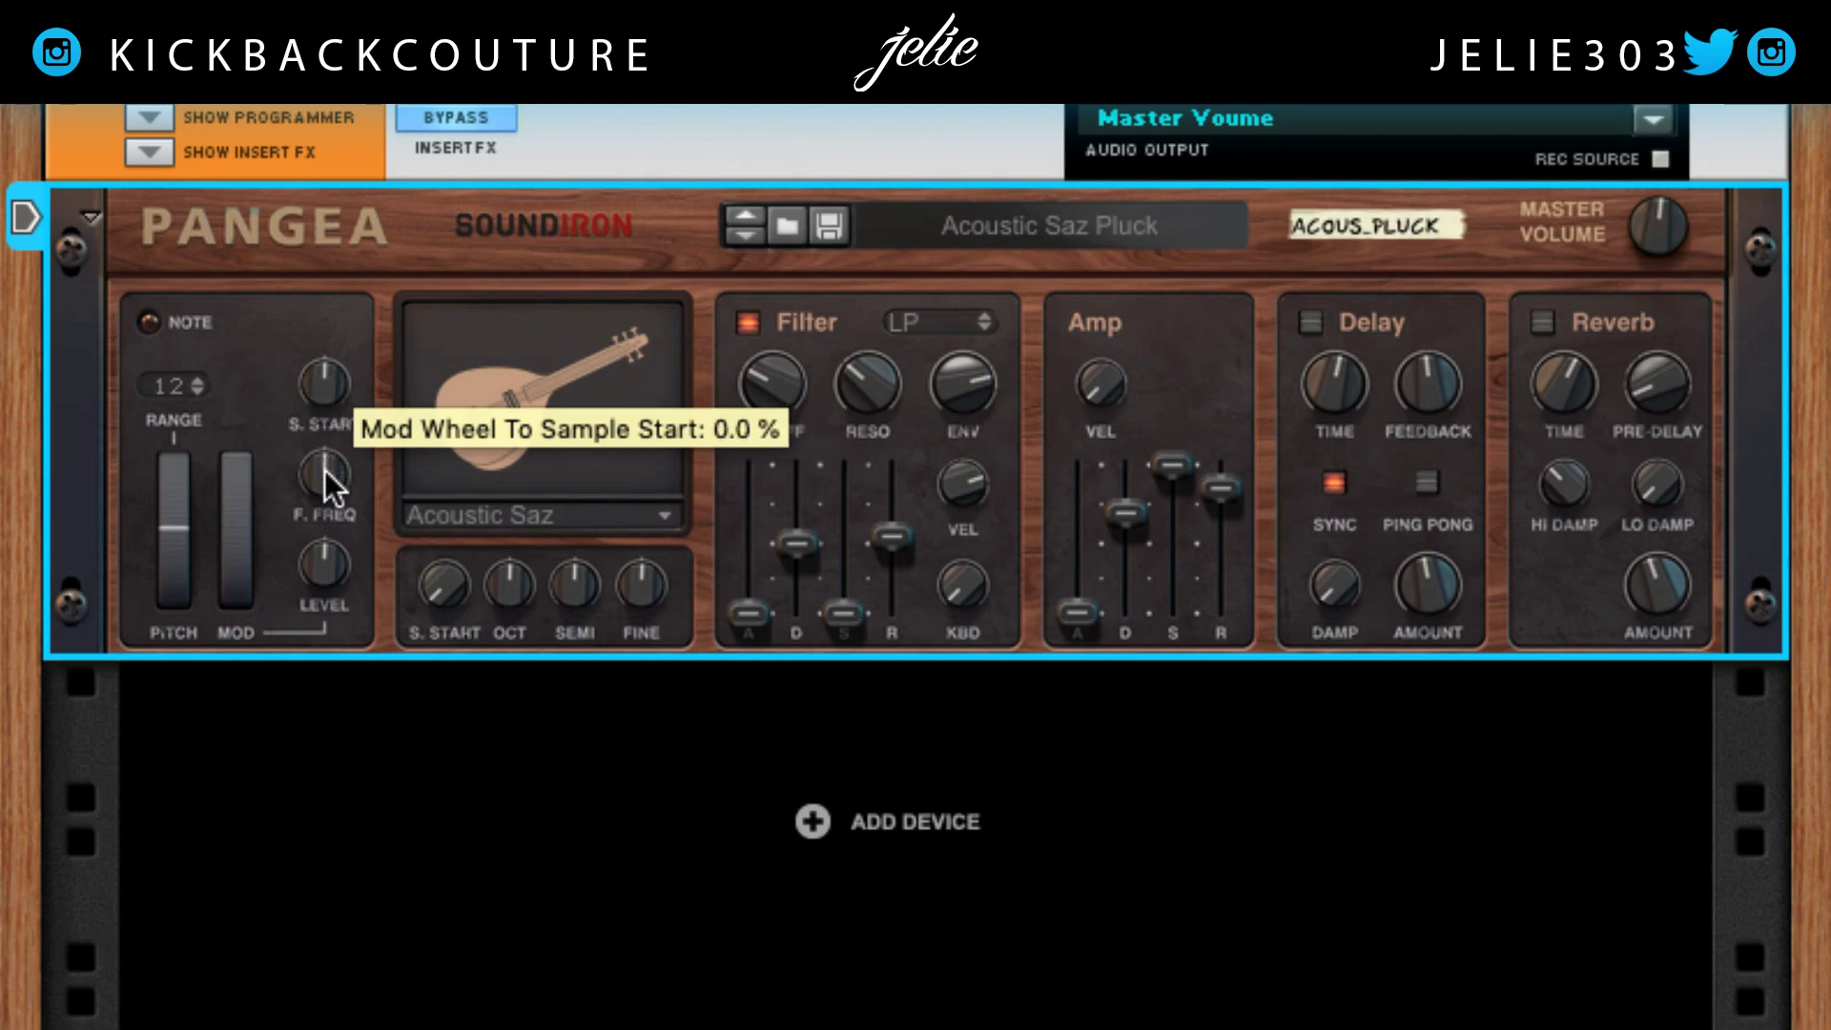
pyautogui.moveTo(243, 577)
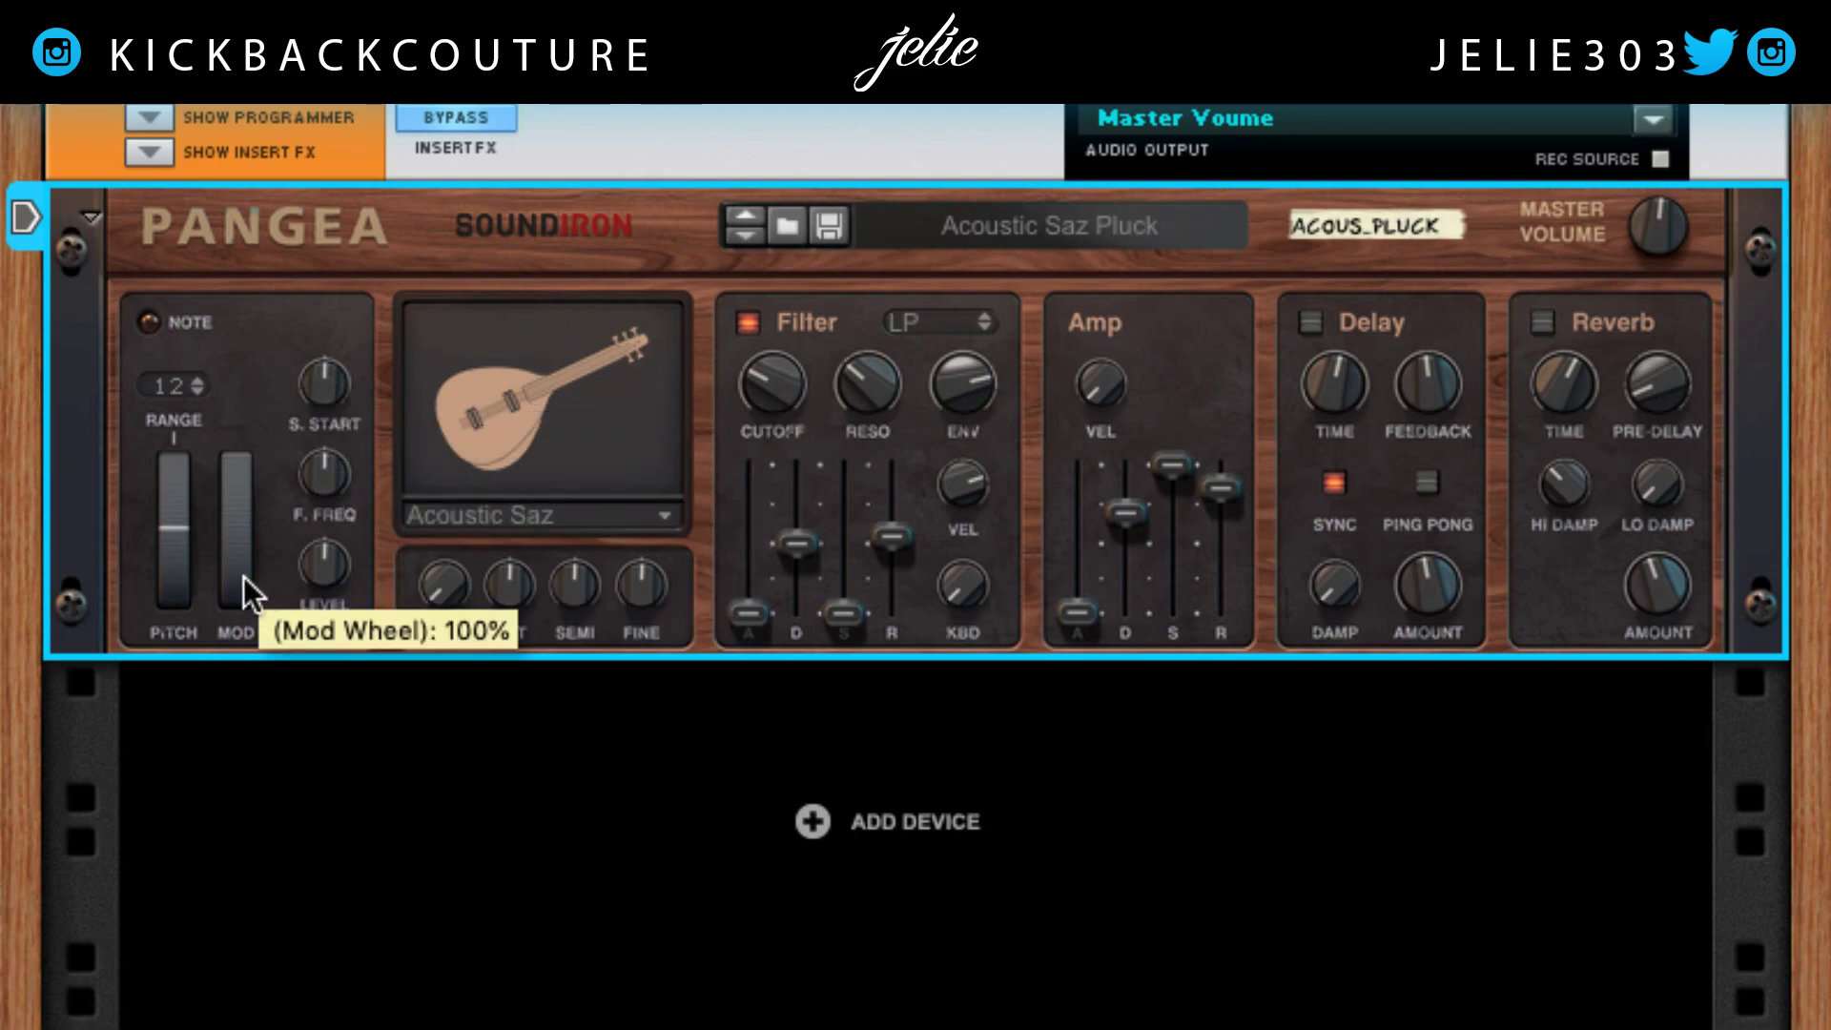
pyautogui.moveTo(231, 484); pyautogui.dragTo(247, 748)
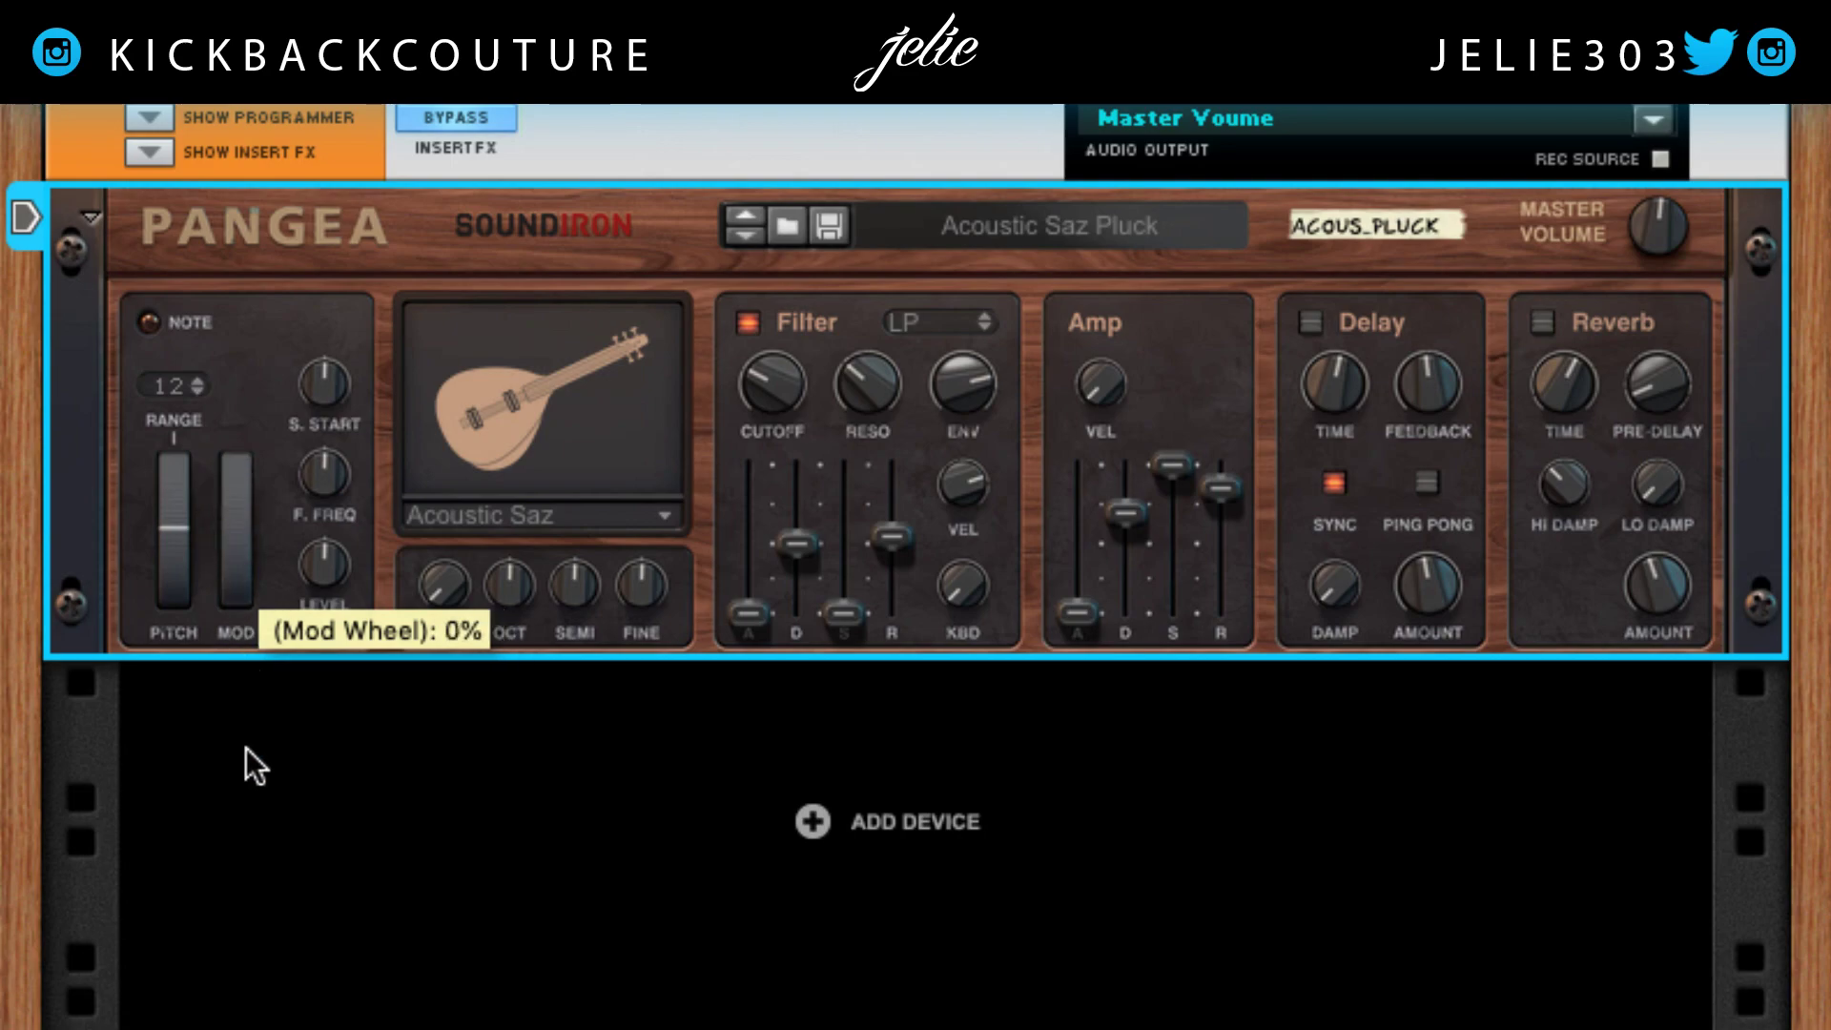
pyautogui.moveTo(317, 384)
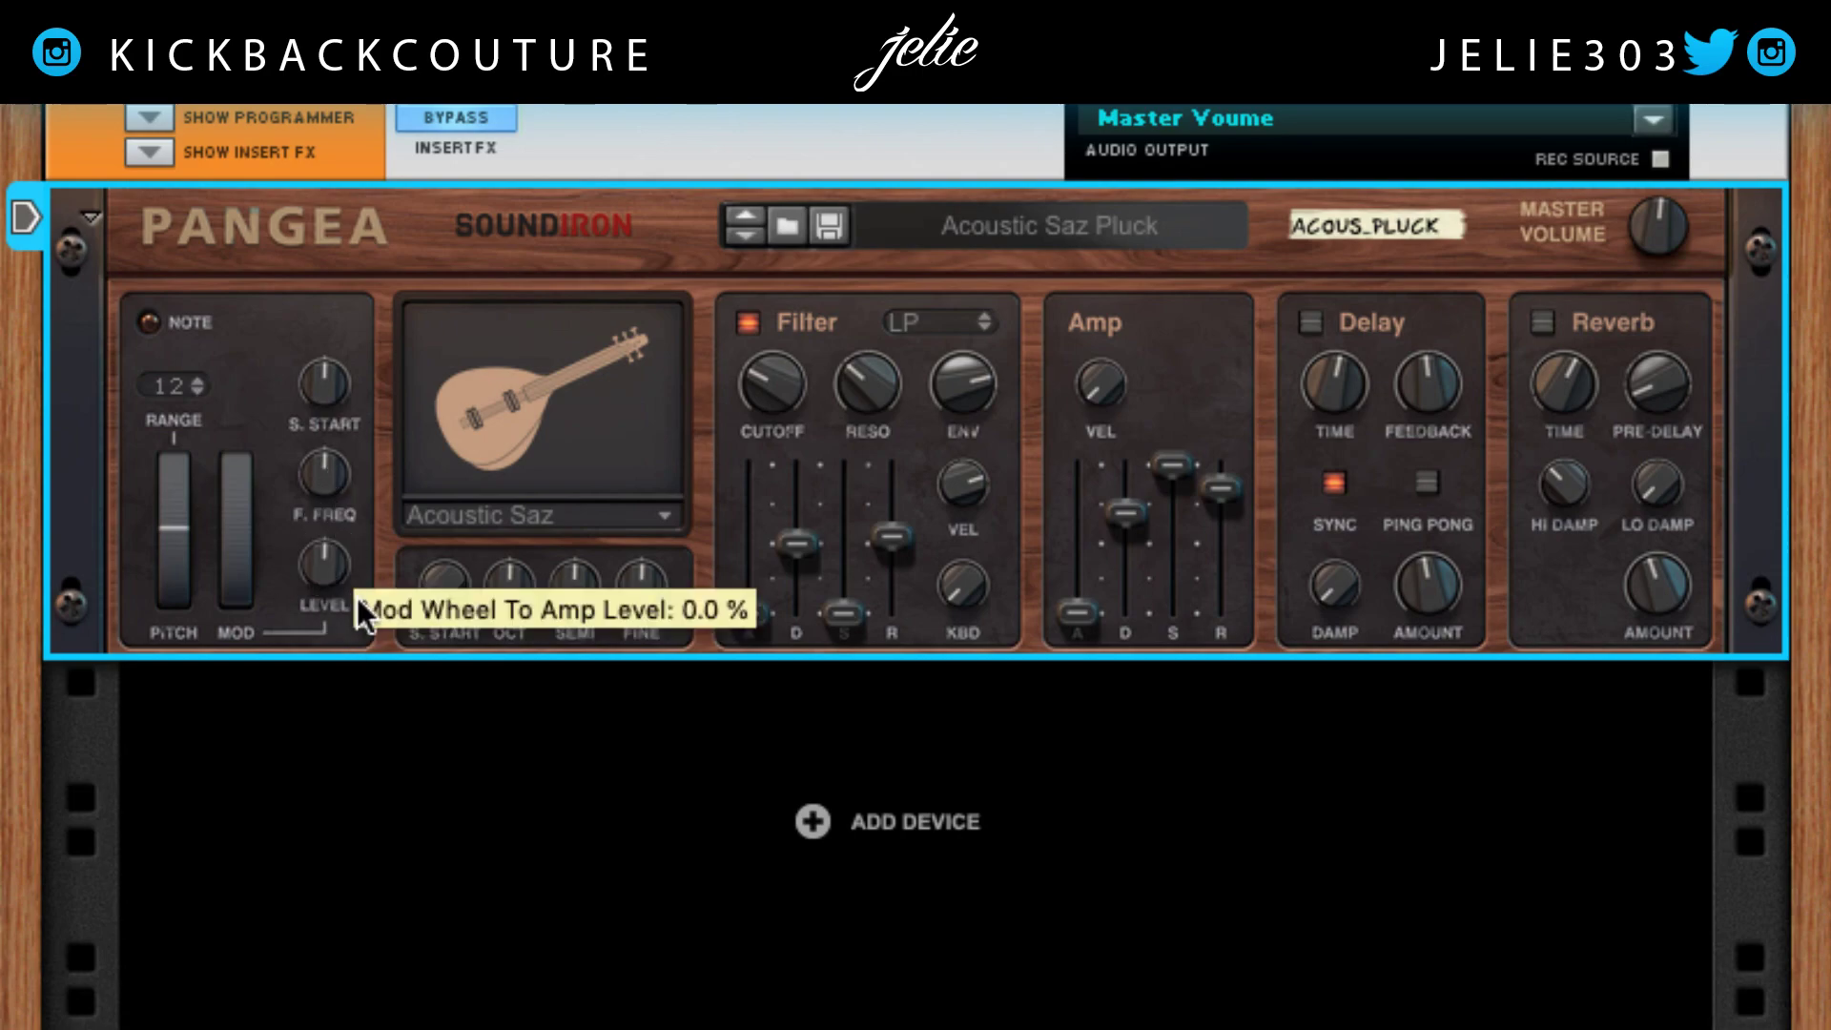
pyautogui.moveTo(318, 566)
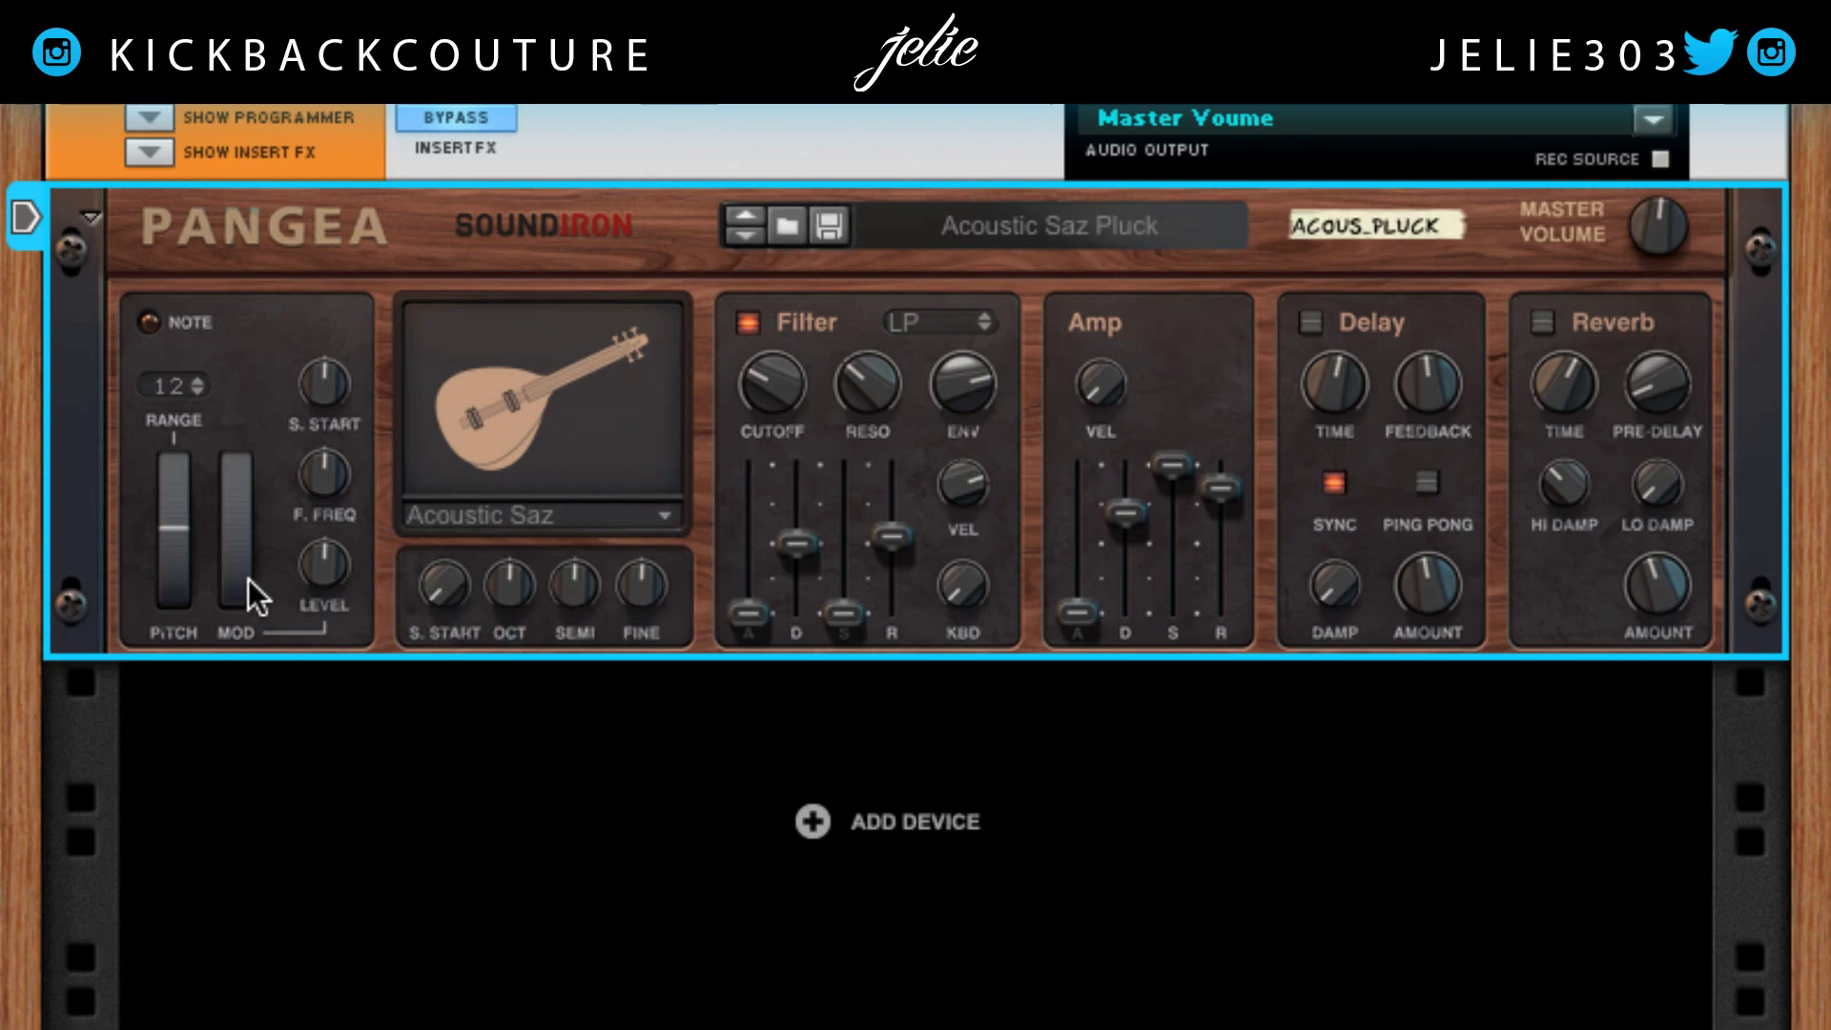
pyautogui.moveTo(240, 577)
pyautogui.moveTo(239, 571); pyautogui.dragTo(329, 571)
pyautogui.click(568, 521)
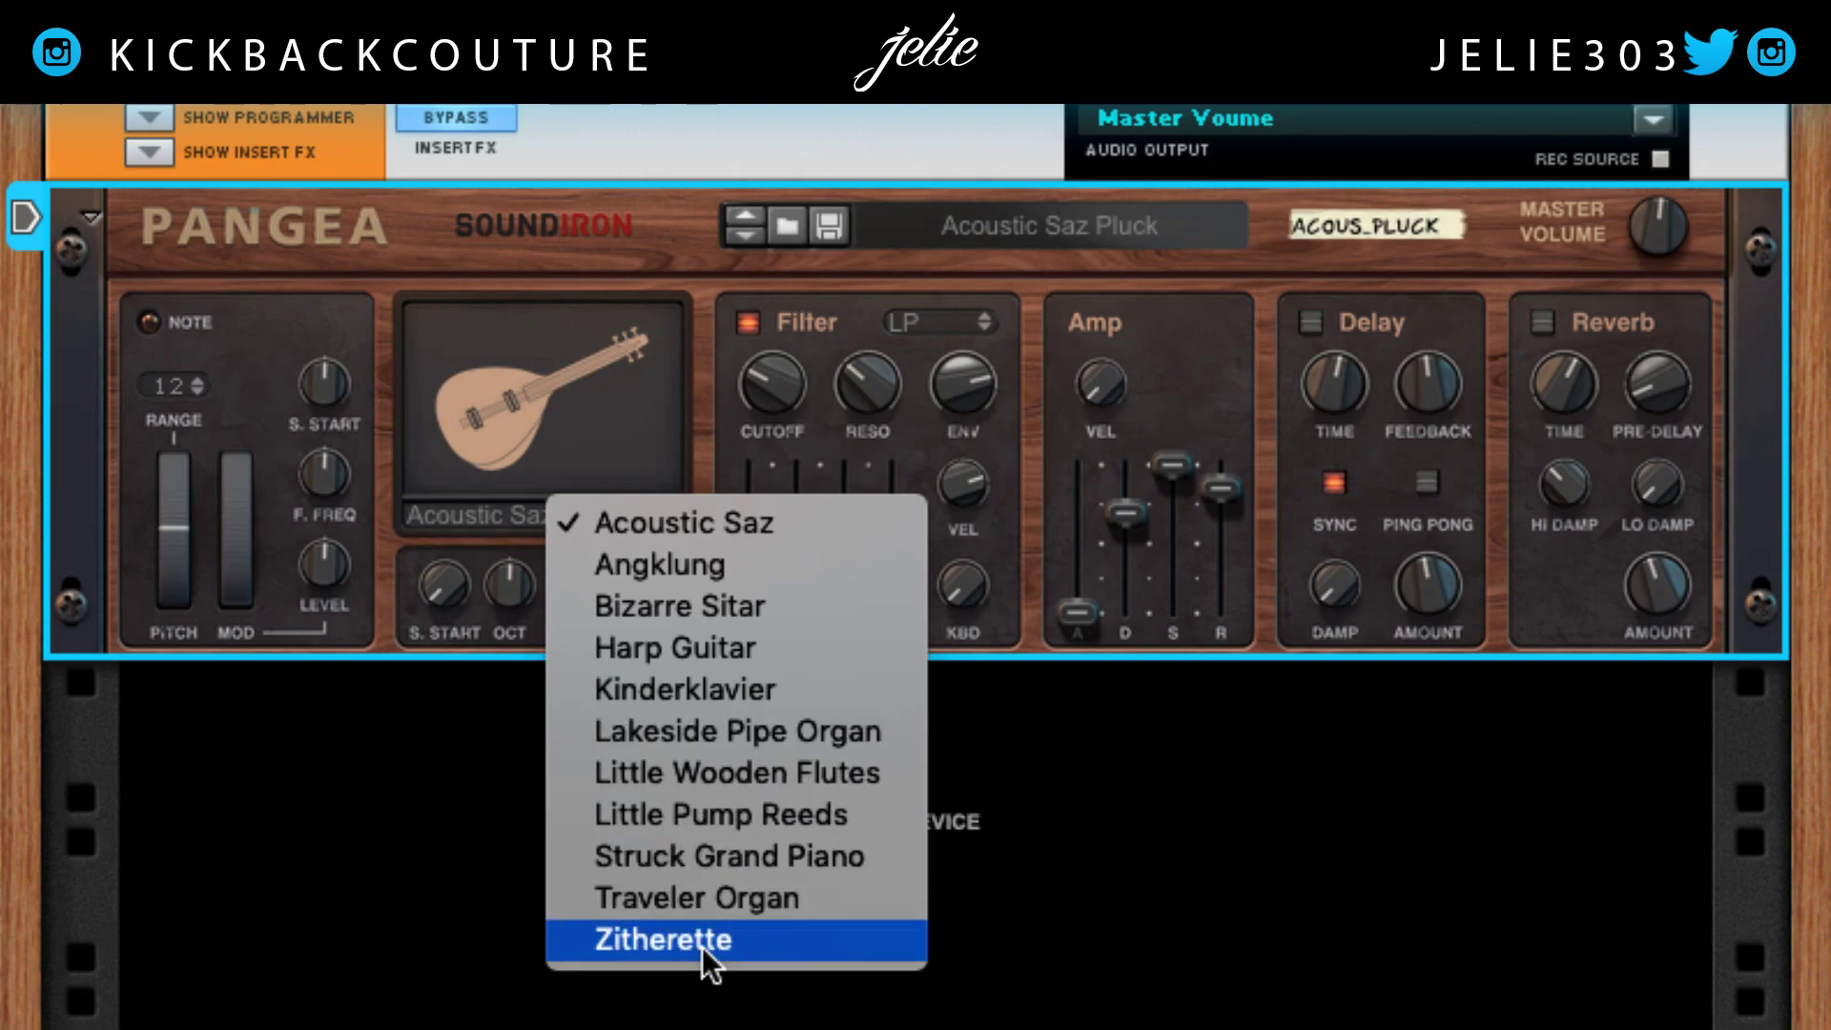
pyautogui.click(433, 785)
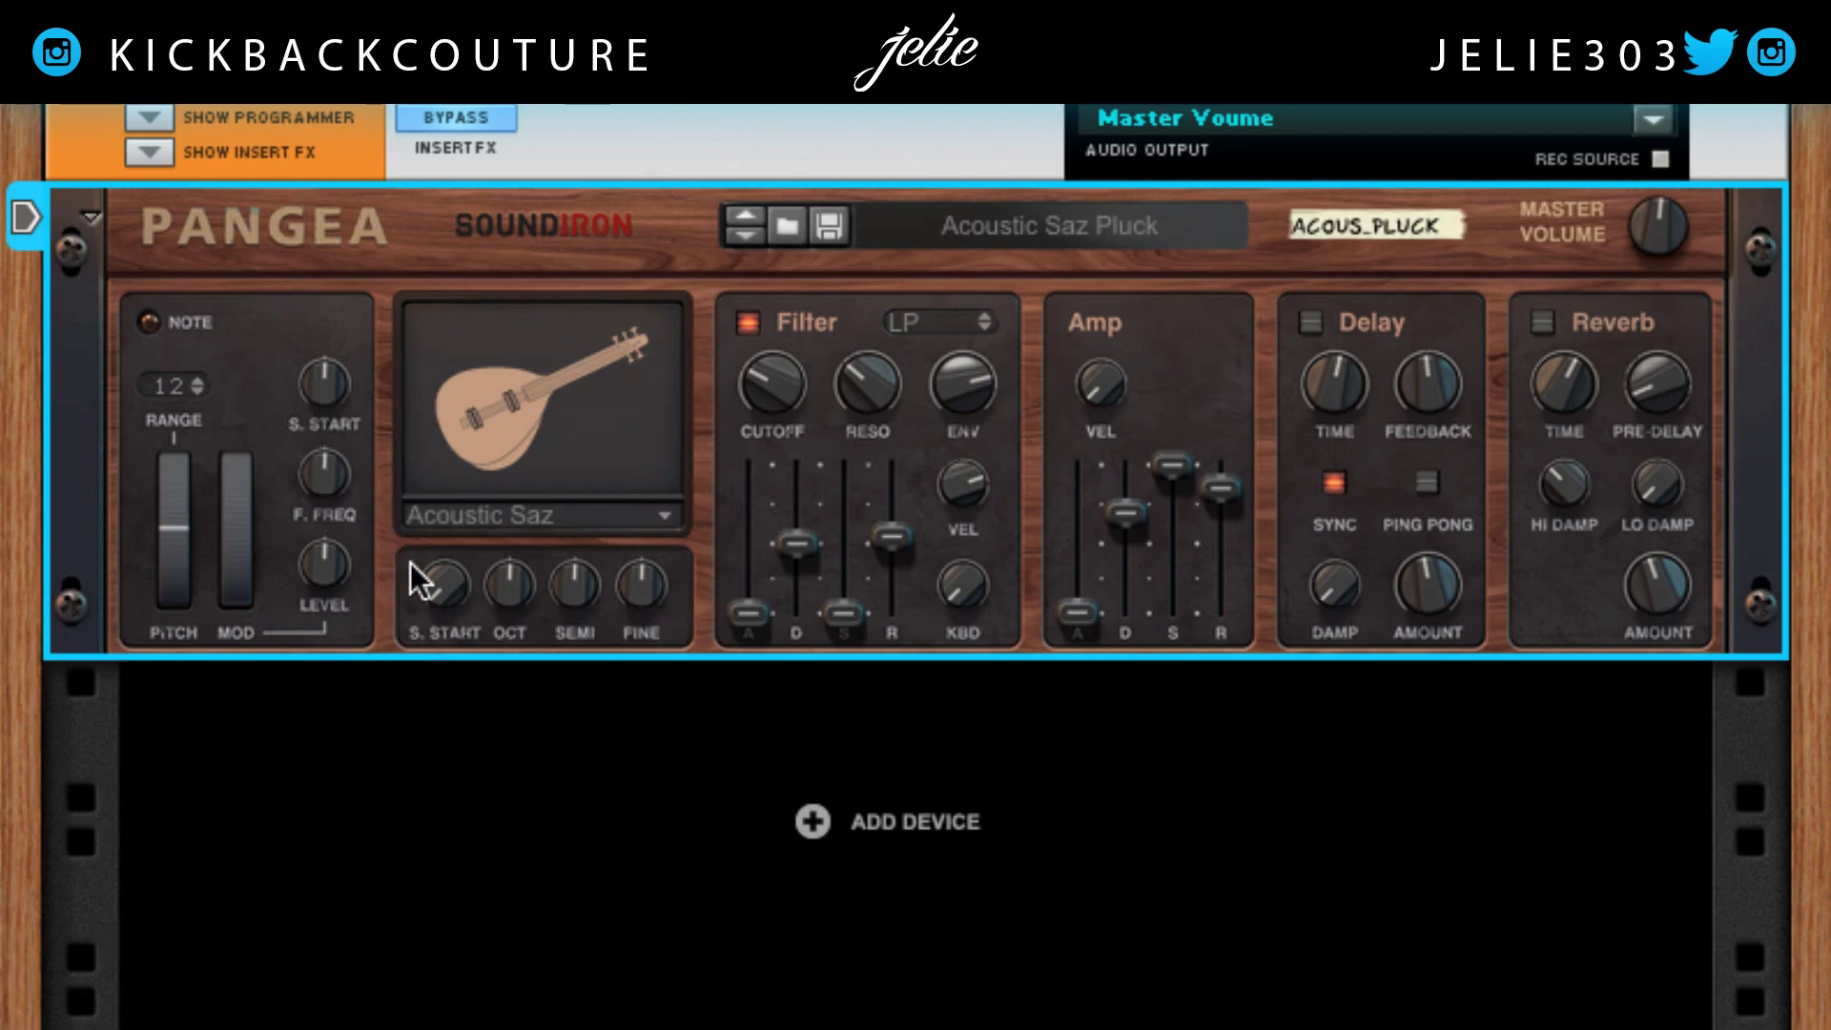
# Set the mod-wheel S. START amount to 75%, leaving sample start at 0 ms
pyautogui.moveTo(449, 593); pyautogui.dragTo(549, 684)
pyautogui.moveTo(508, 566); pyautogui.dragTo(523, 777)
pyautogui.moveTo(318, 387); pyautogui.dragTo(336, 586)
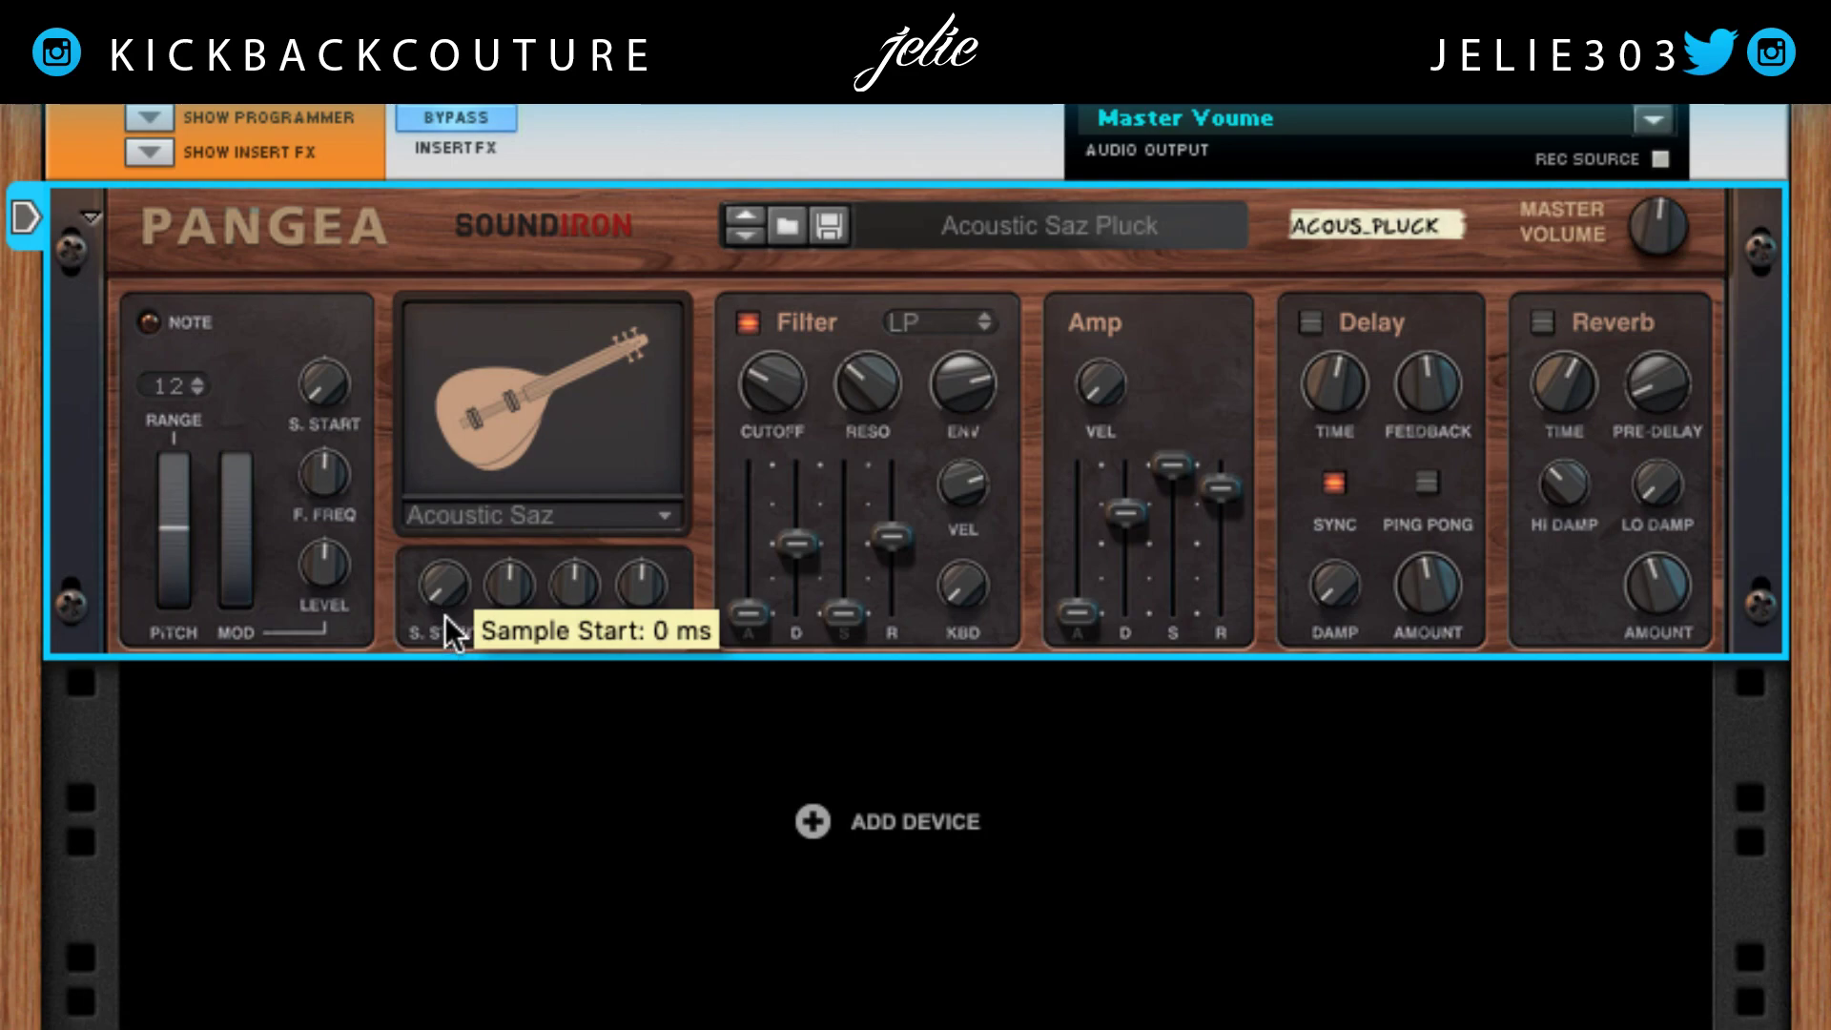
pyautogui.moveTo(444, 615); pyautogui.dragTo(428, 315)
pyautogui.moveTo(327, 424); pyautogui.dragTo(329, 102)
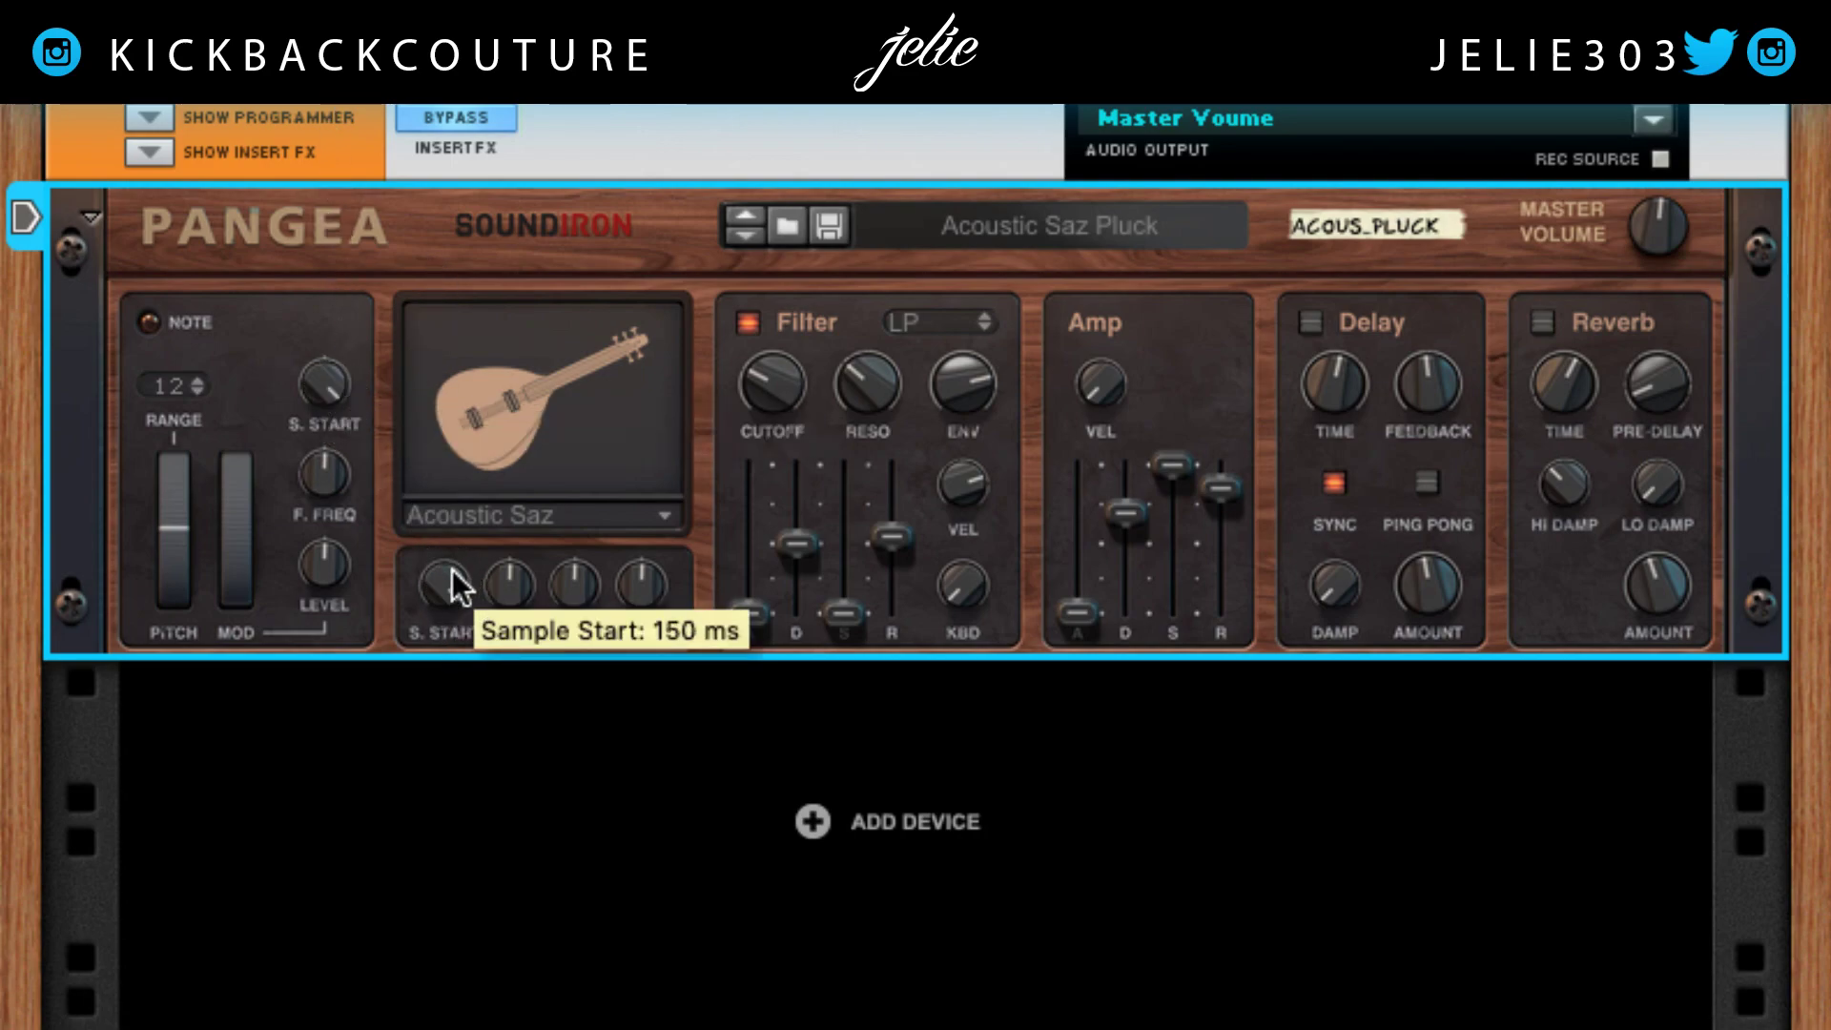
pyautogui.moveTo(452, 569); pyautogui.dragTo(400, 619)
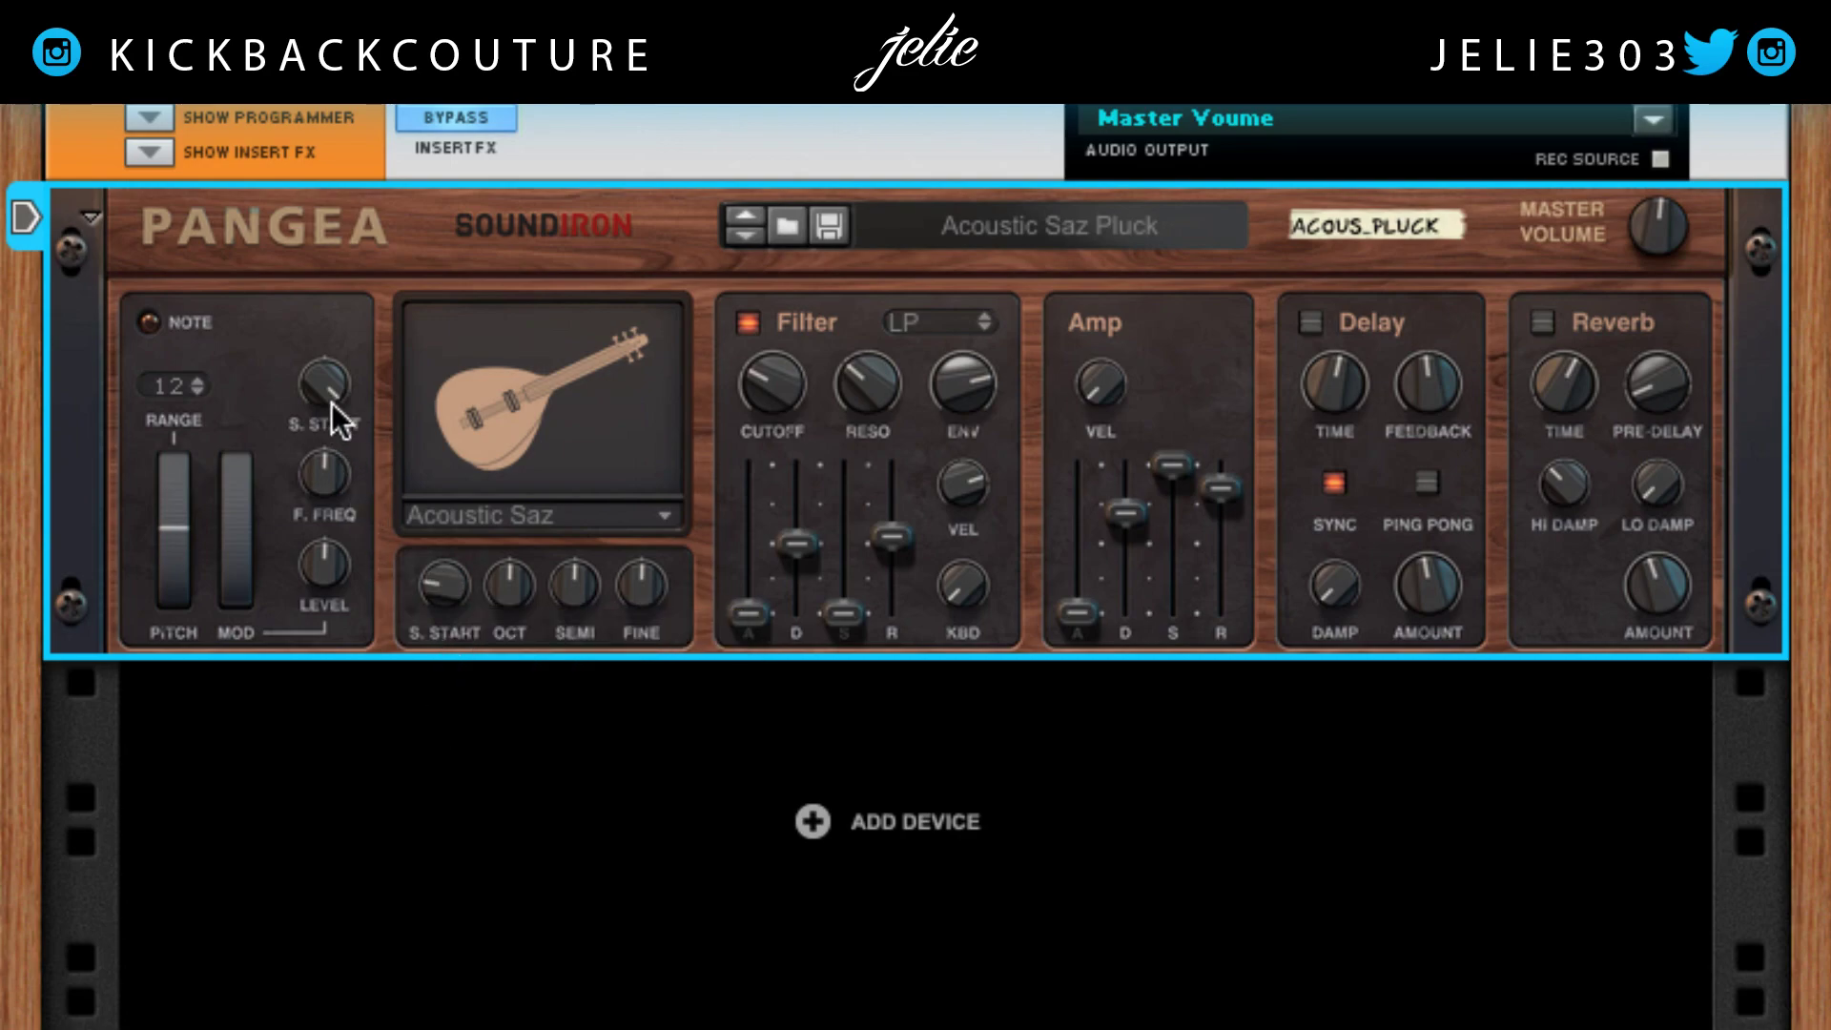
pyautogui.moveTo(331, 402); pyautogui.dragTo(354, 487)
pyautogui.moveTo(325, 382); pyautogui.dragTo(355, 445)
# Try octave, semitone and fine tune shifts, returning each to 0
pyautogui.moveTo(517, 611); pyautogui.dragTo(514, 723)
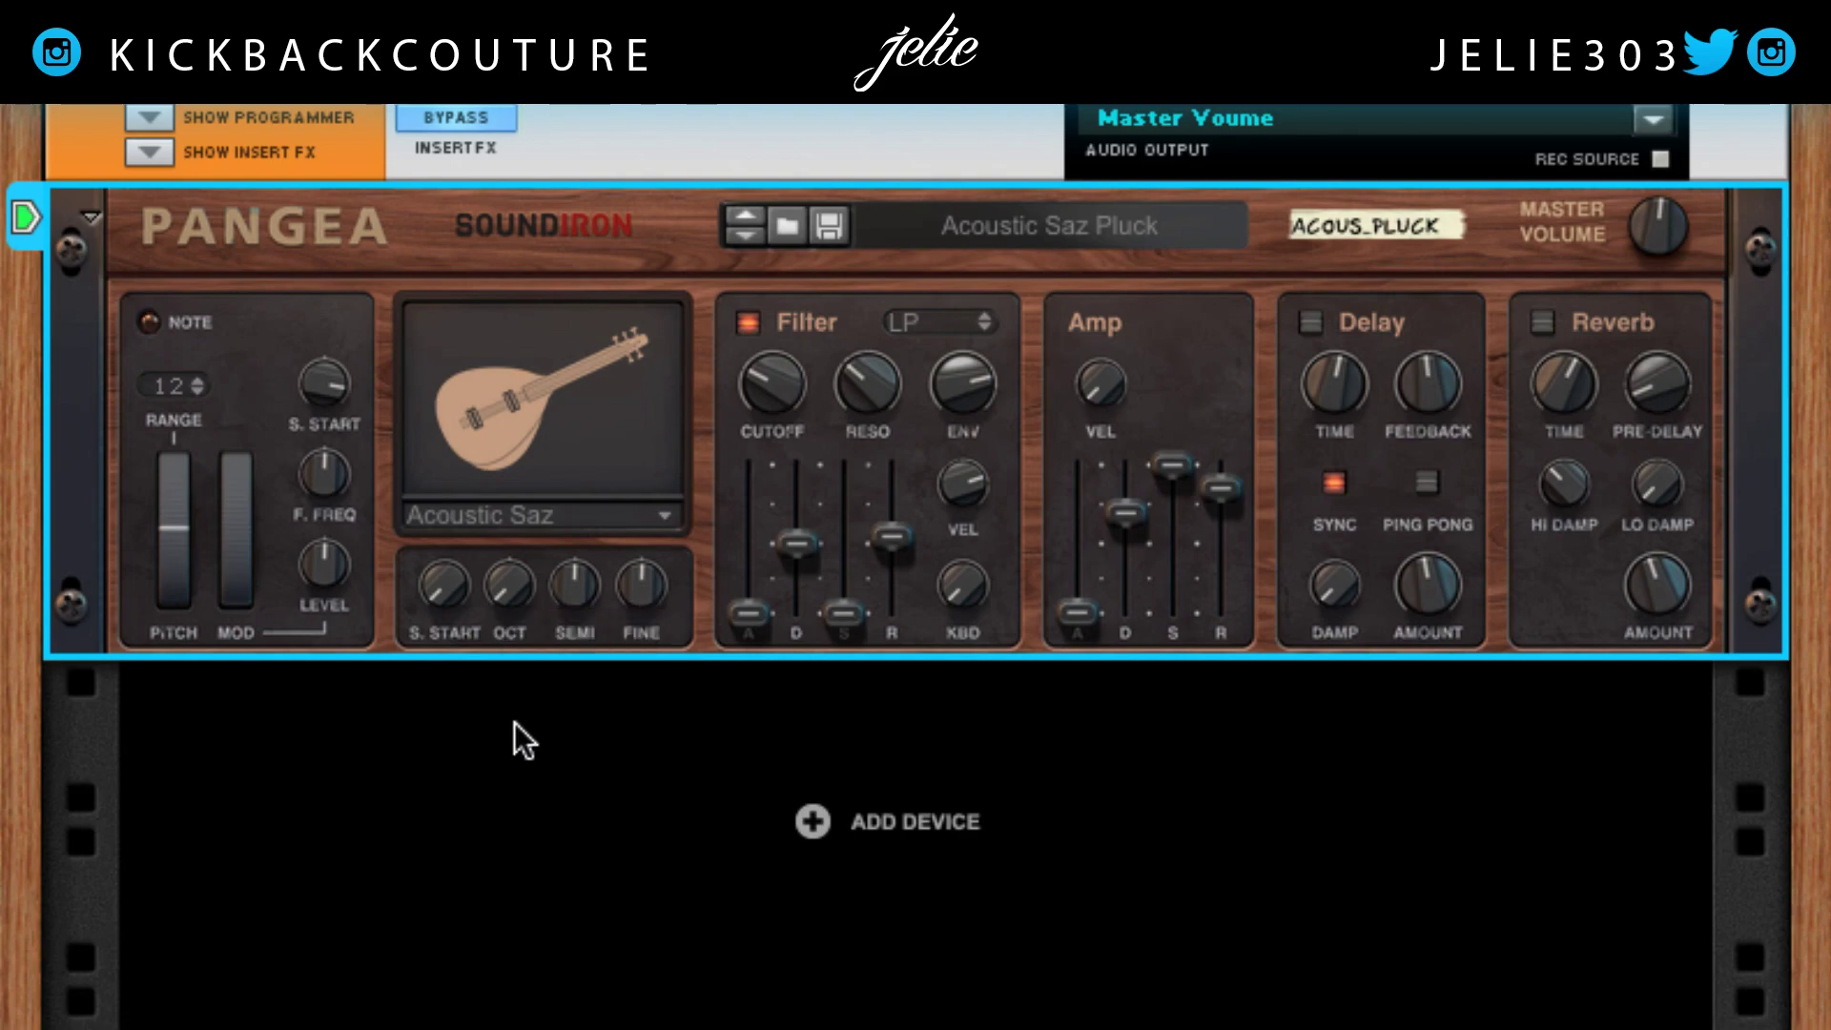
pyautogui.moveTo(511, 584)
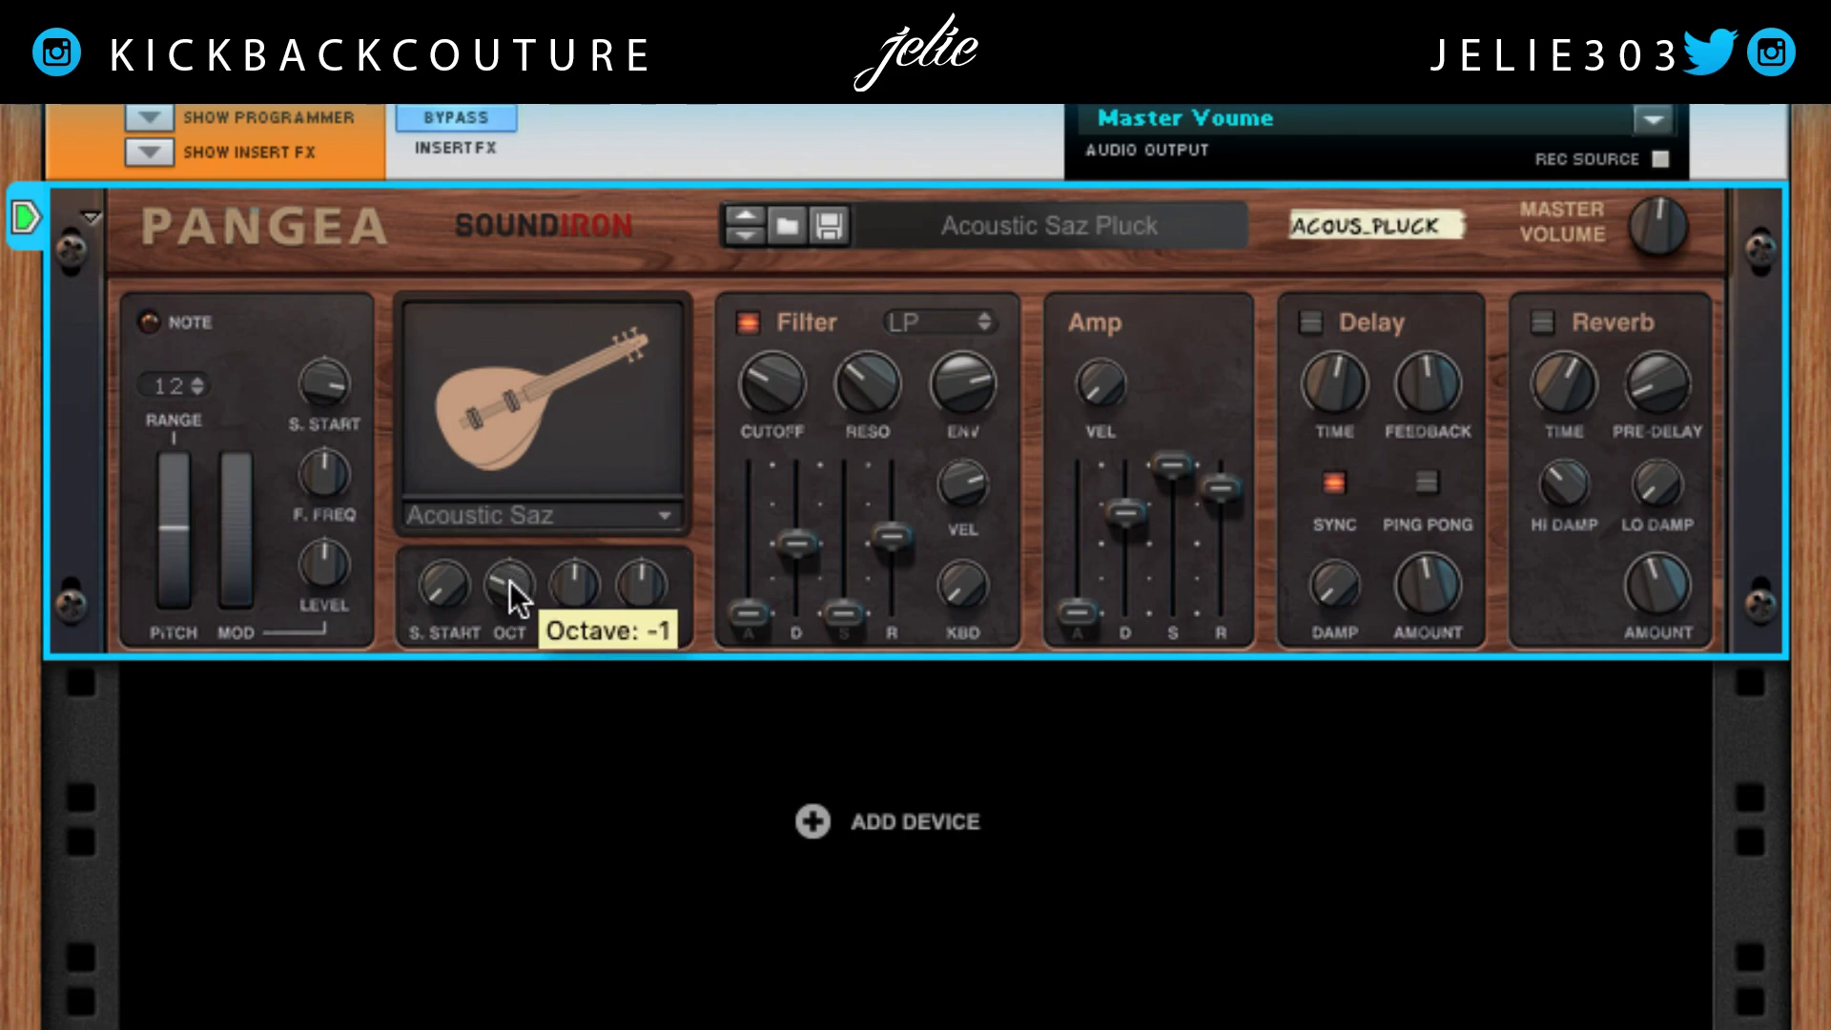
pyautogui.moveTo(507, 592); pyautogui.dragTo(551, 596)
pyautogui.keyDown('super'); pyautogui.click(520, 585); pyautogui.keyUp('super')
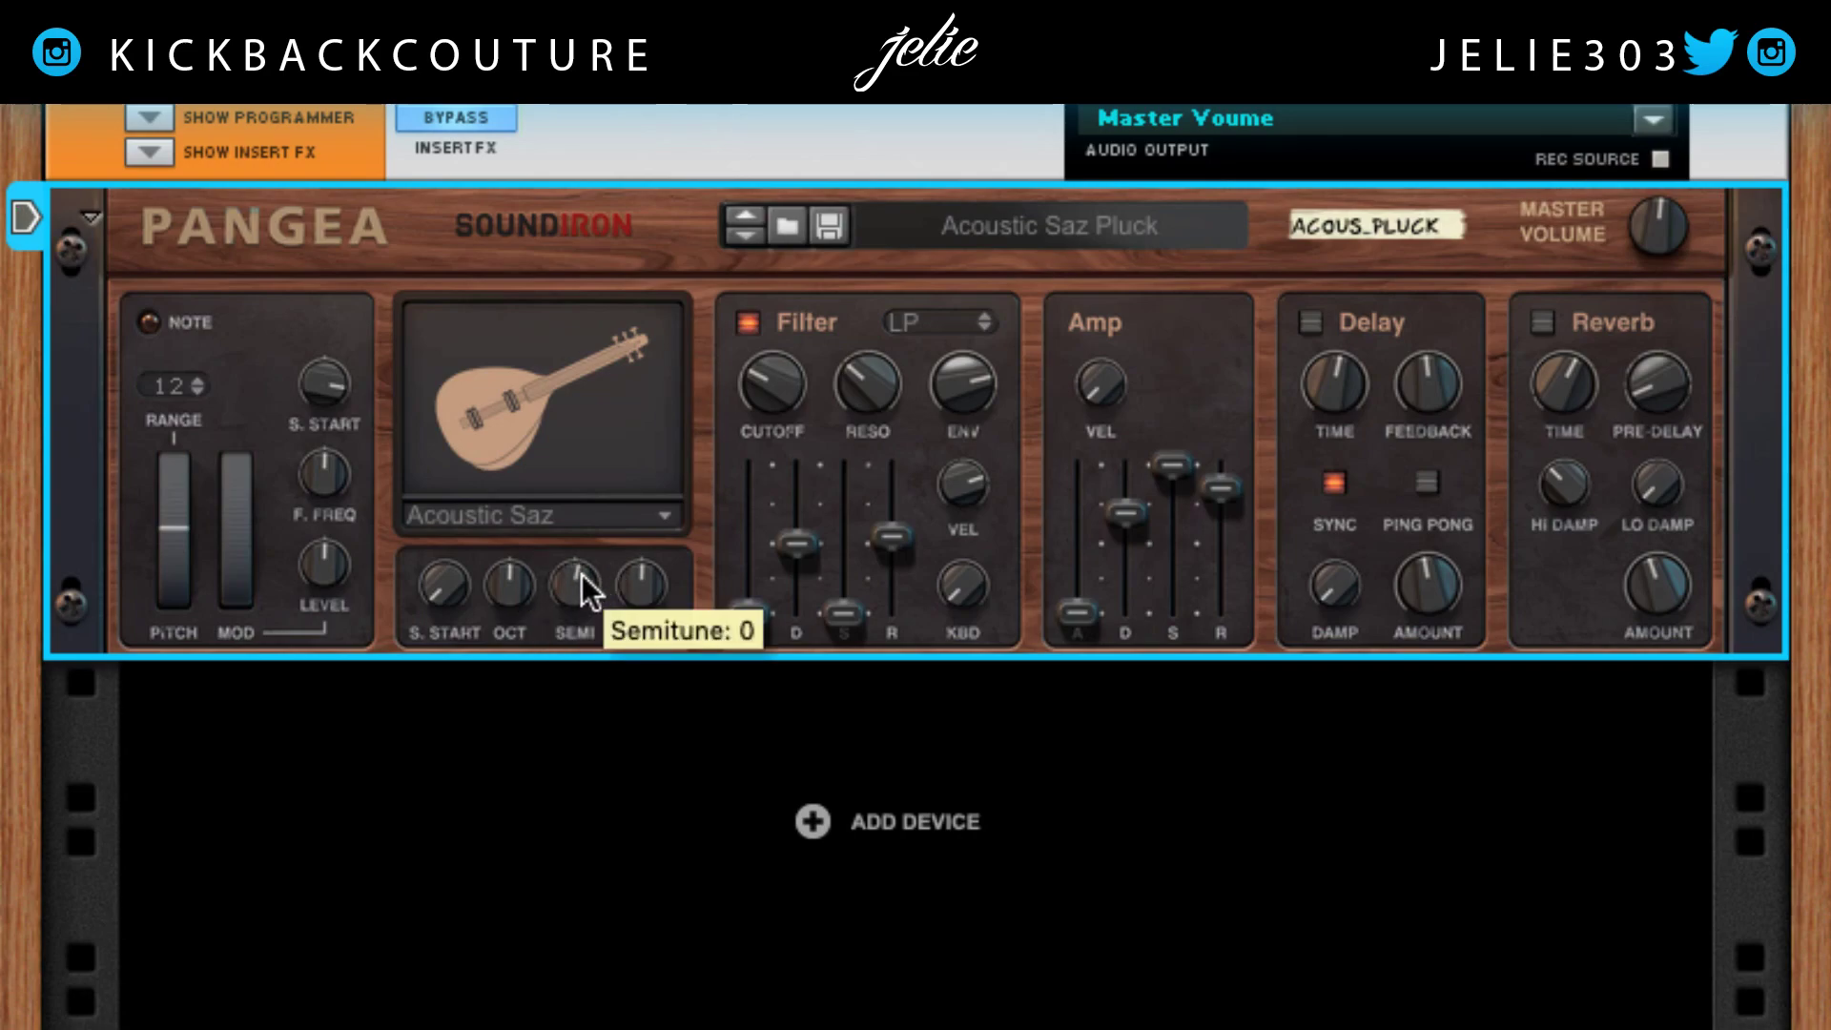
pyautogui.moveTo(583, 584); pyautogui.dragTo(588, 406)
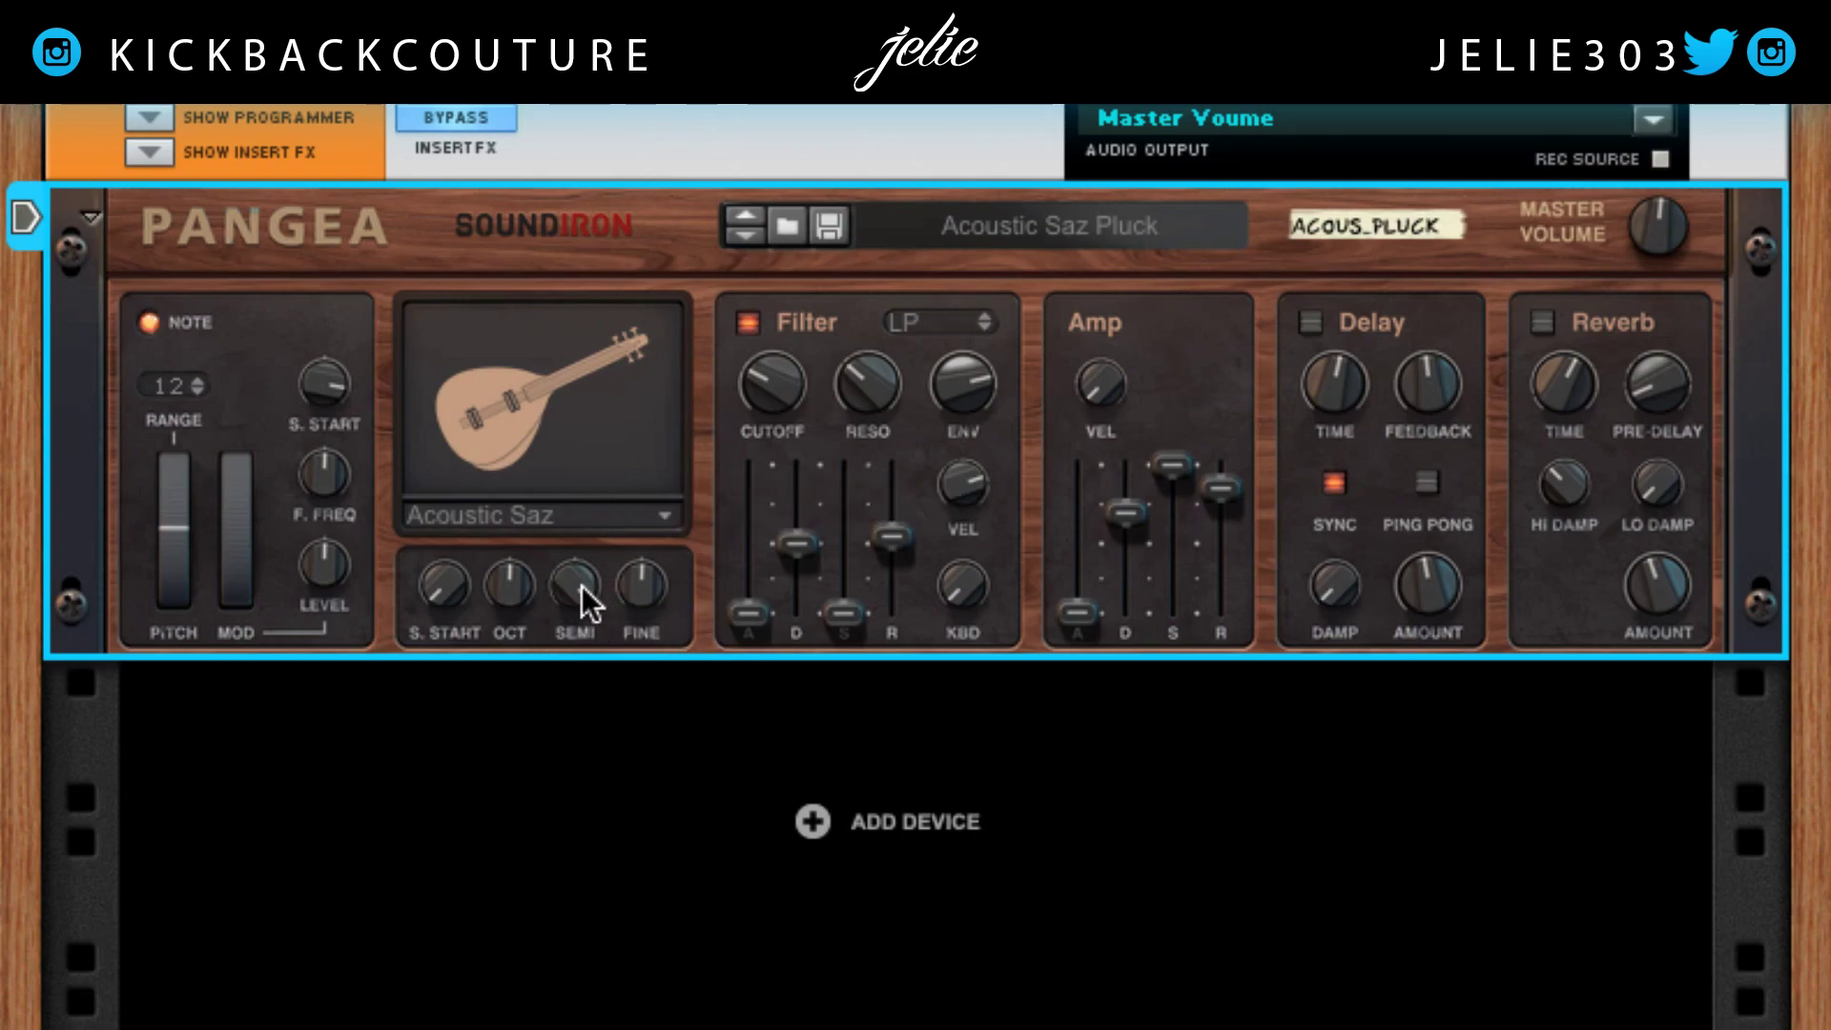
pyautogui.moveTo(583, 585); pyautogui.dragTo(557, 681)
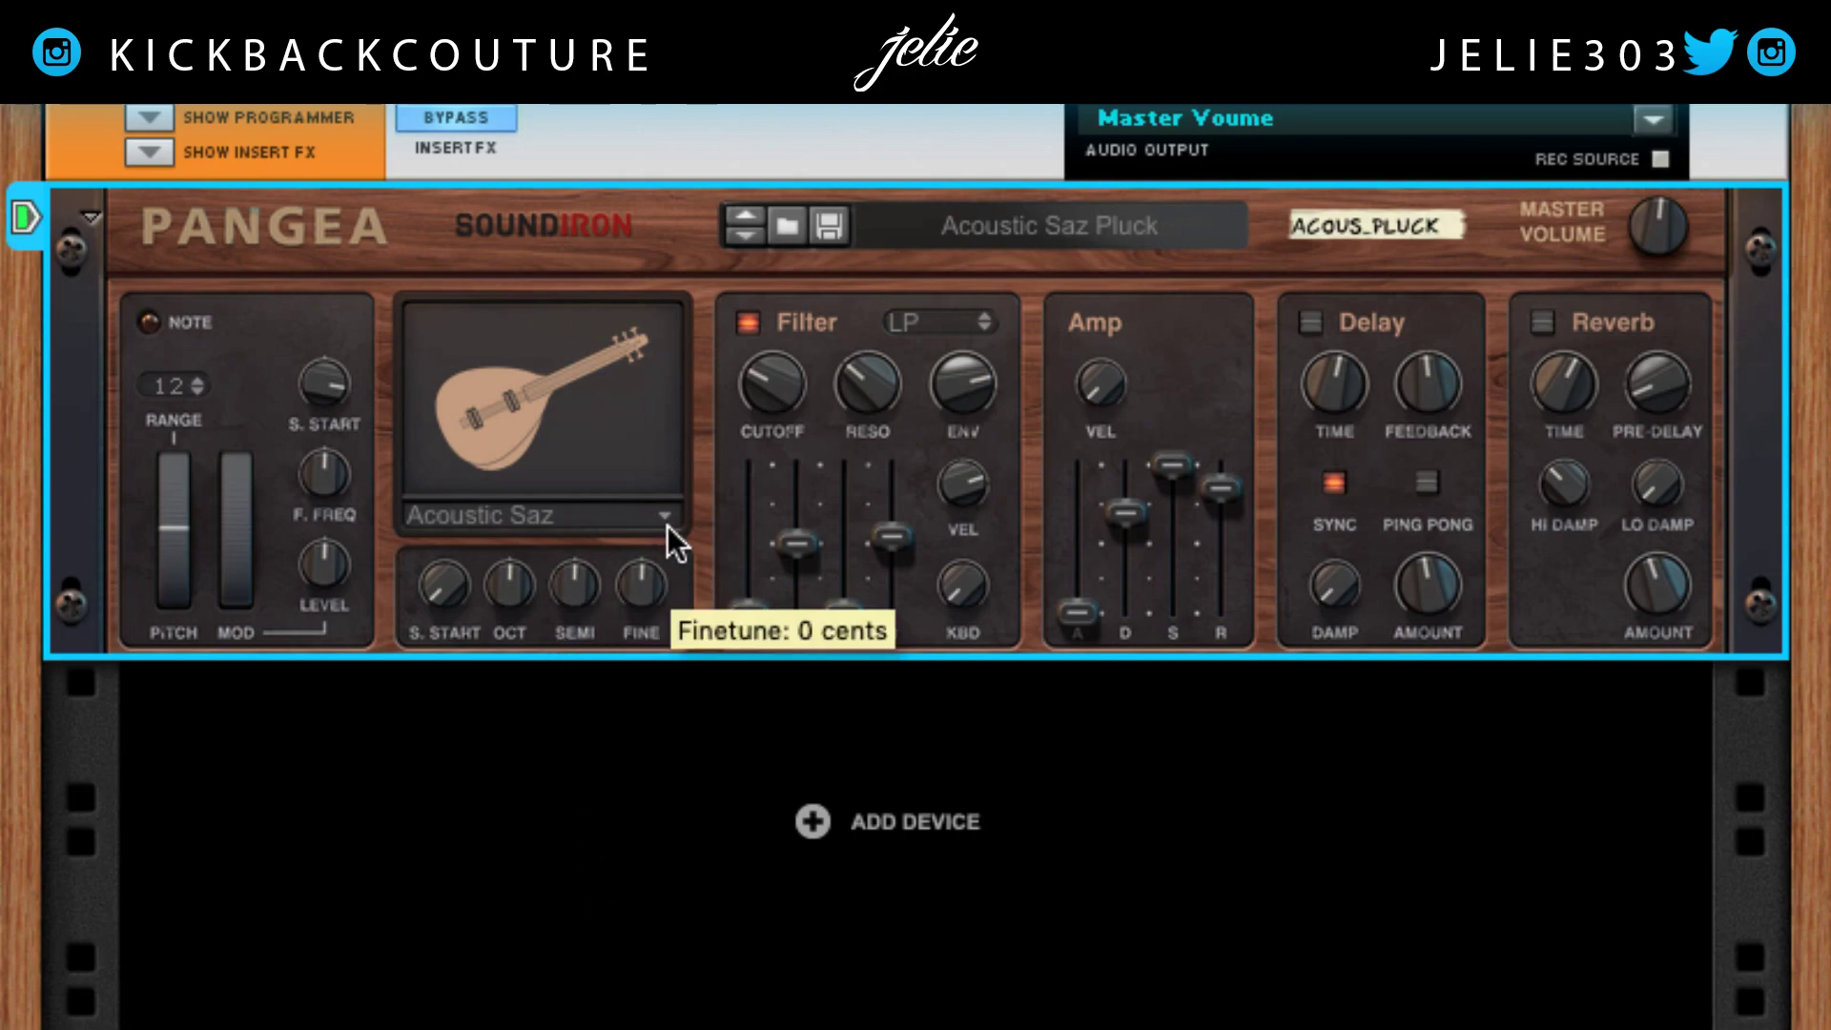
pyautogui.moveTo(638, 591); pyautogui.dragTo(660, 917)
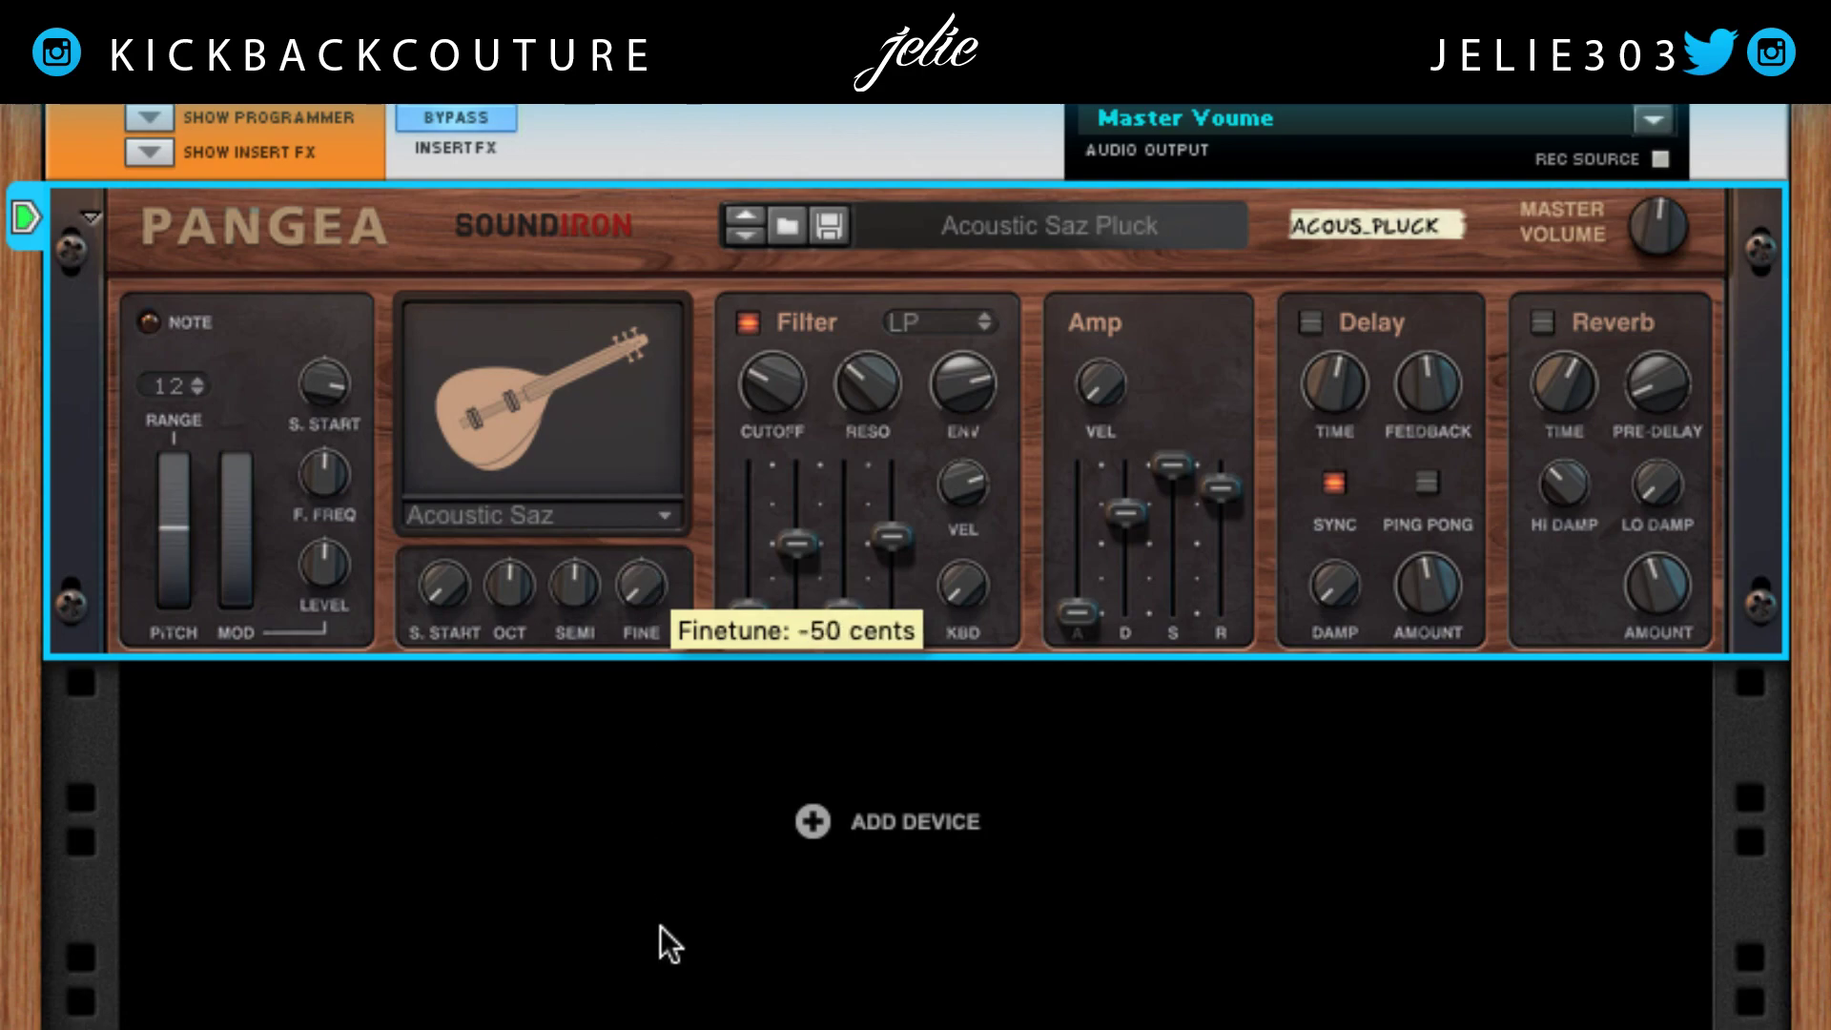
pyautogui.moveTo(623, 796); pyautogui.dragTo(607, 620)
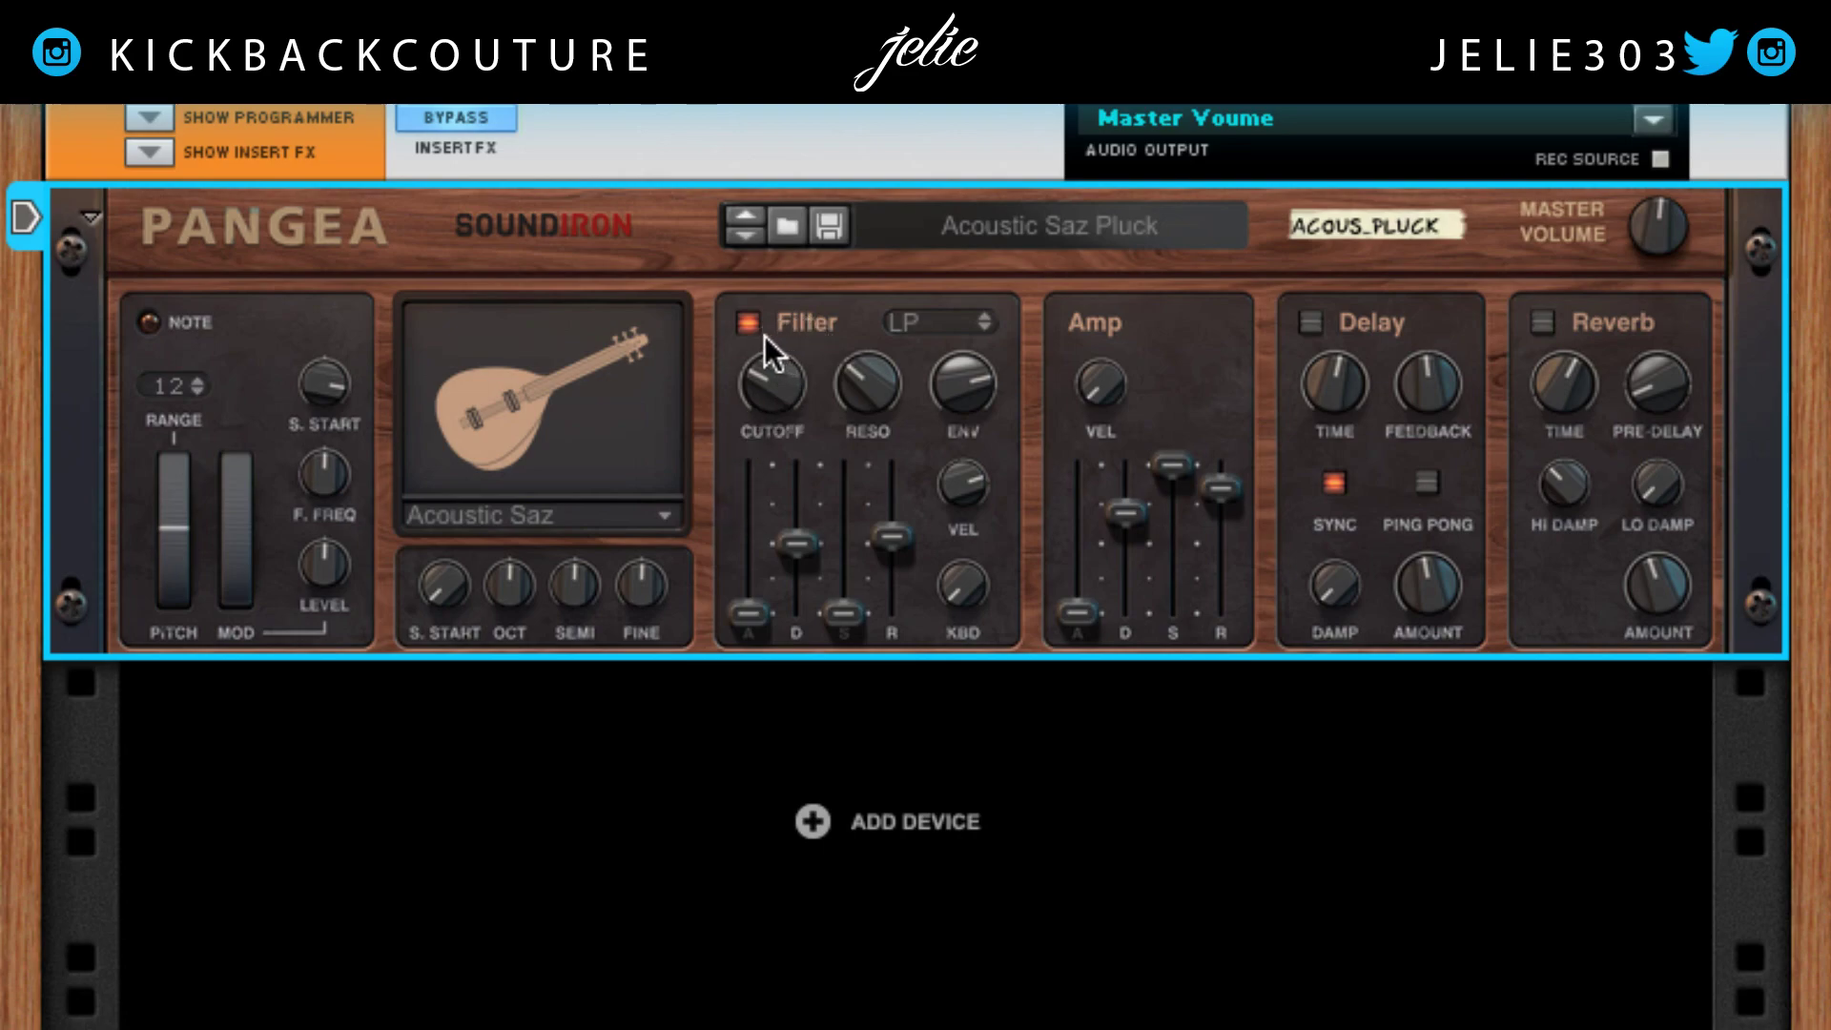
# Keep the LP filter type, set cutoff to 986.5 Hz and resonance at 37.5%
pyautogui.click(955, 323)
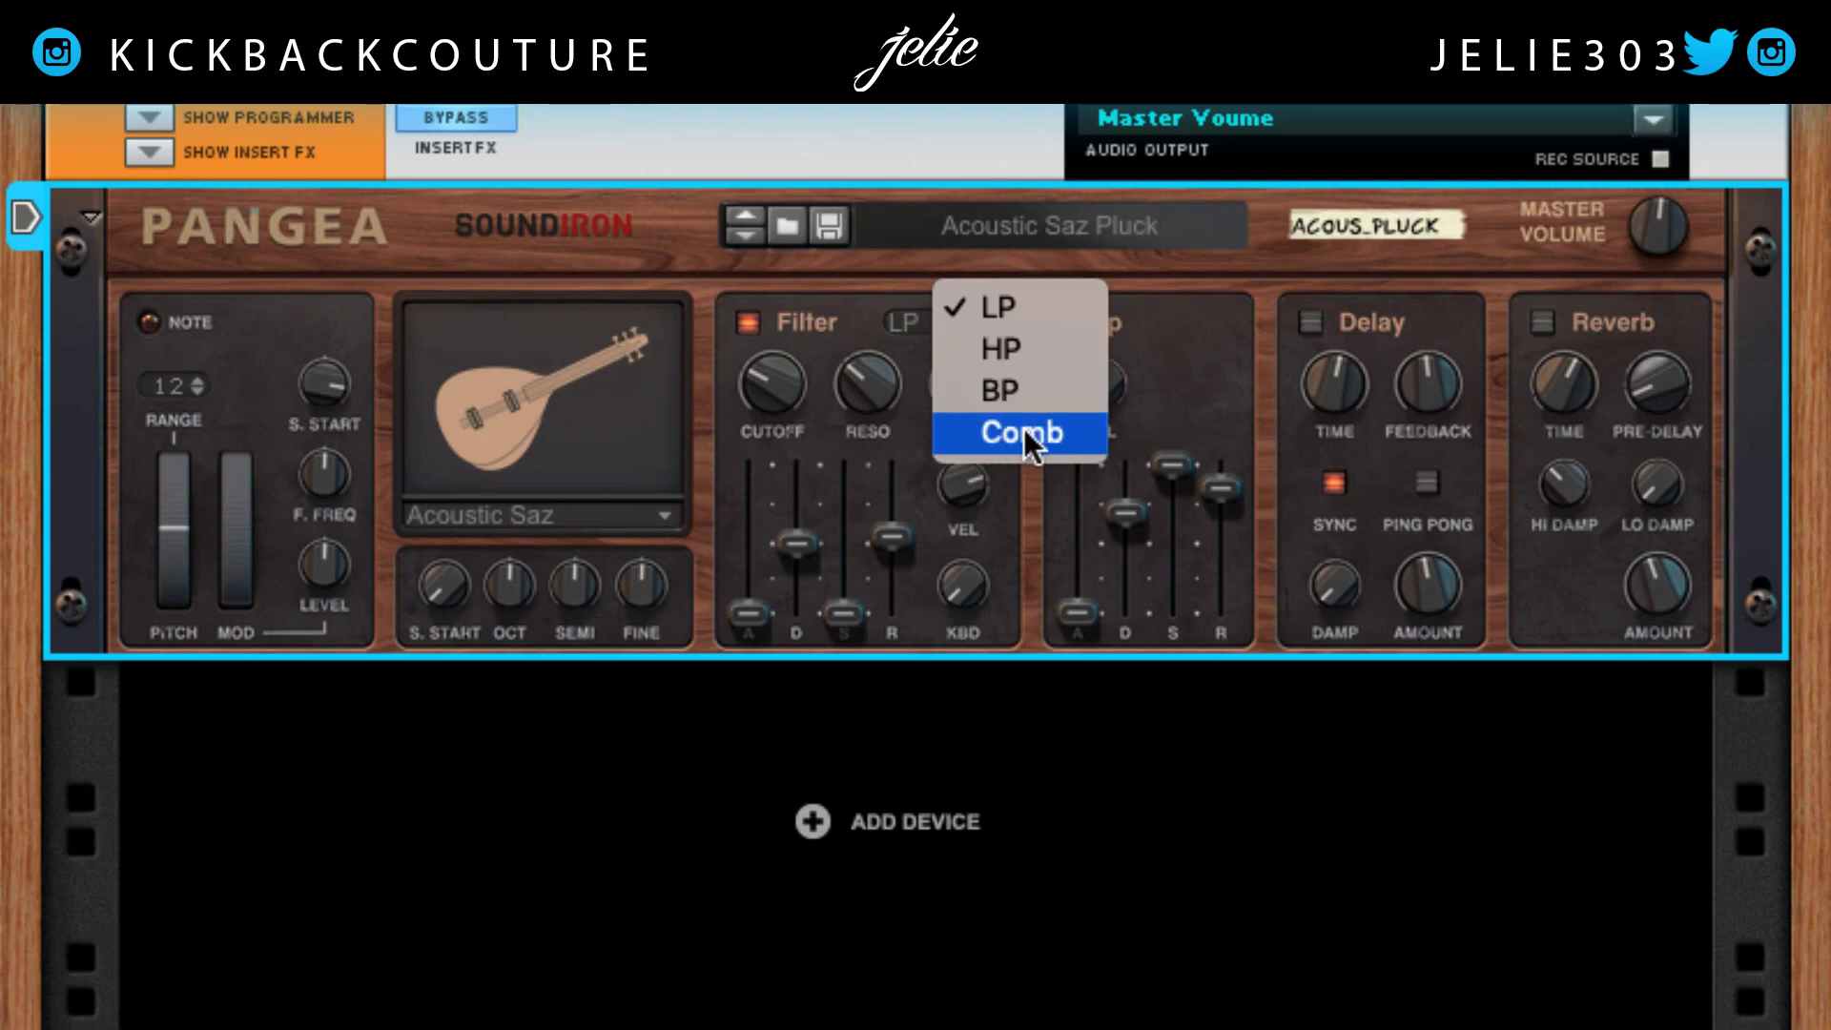
pyautogui.click(863, 353)
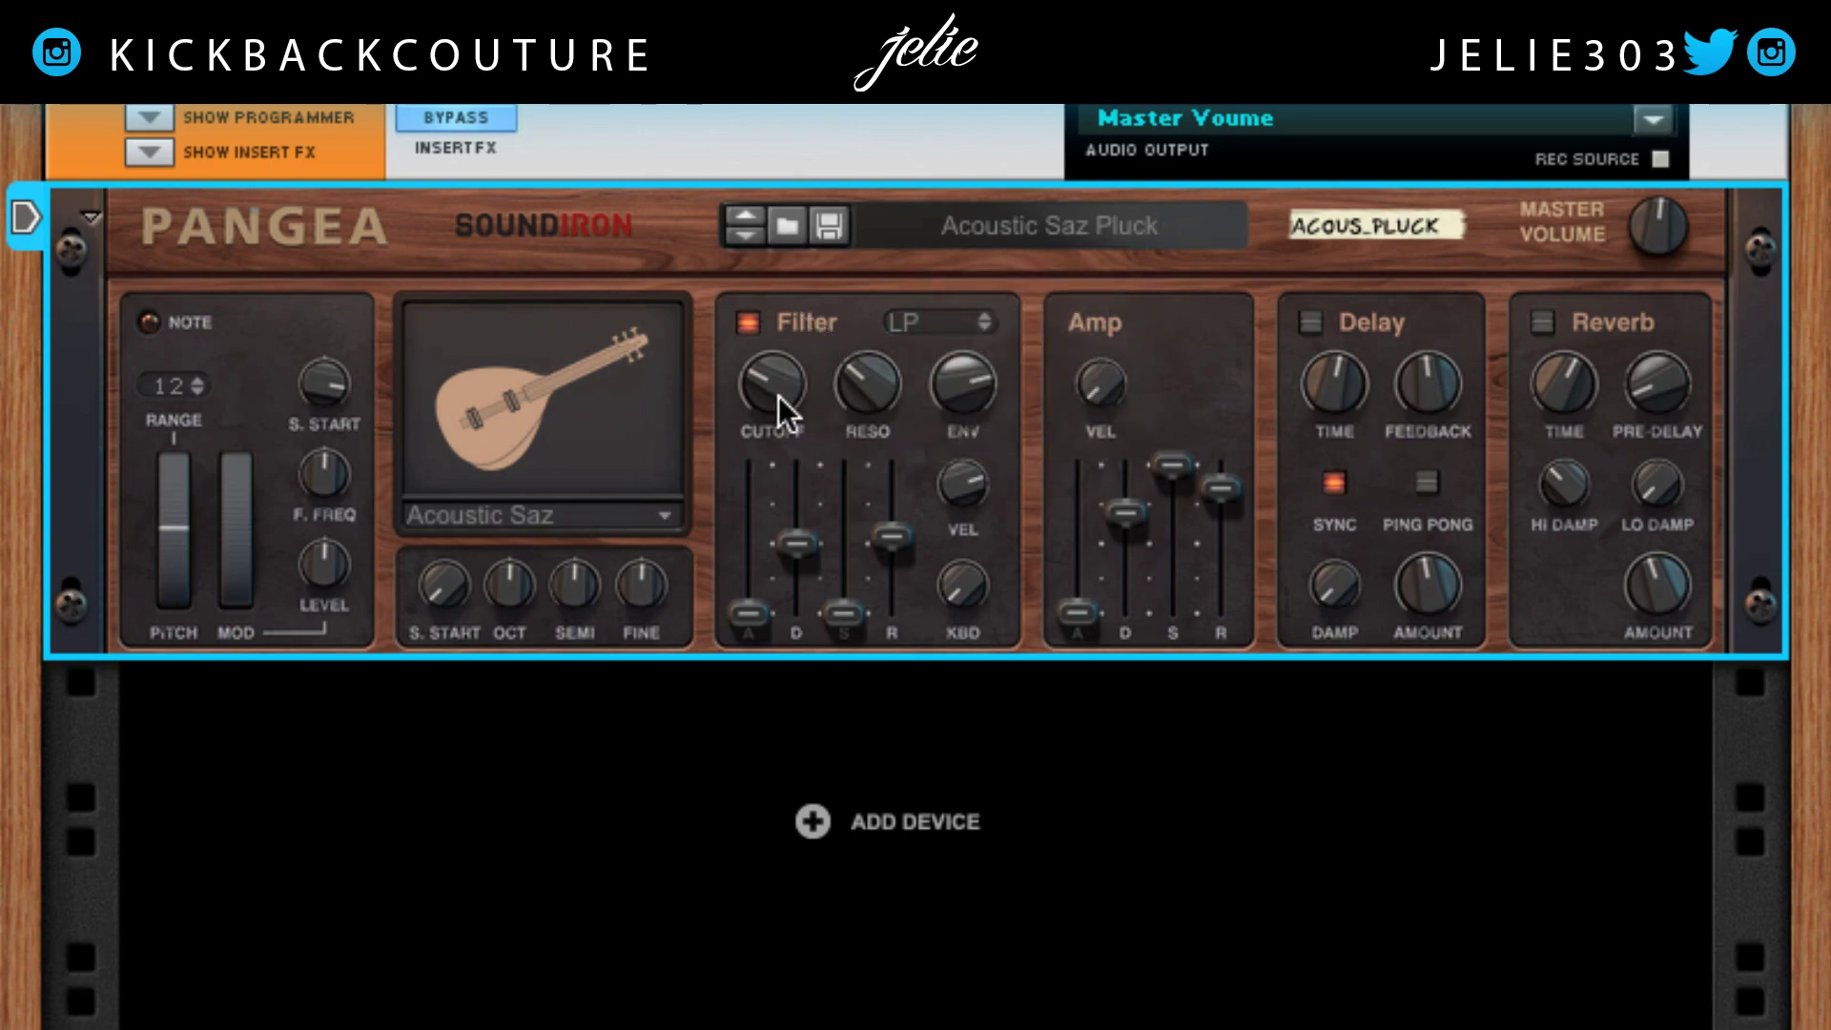
pyautogui.moveTo(778, 385); pyautogui.dragTo(801, 326)
pyautogui.moveTo(794, 393); pyautogui.dragTo(793, 434)
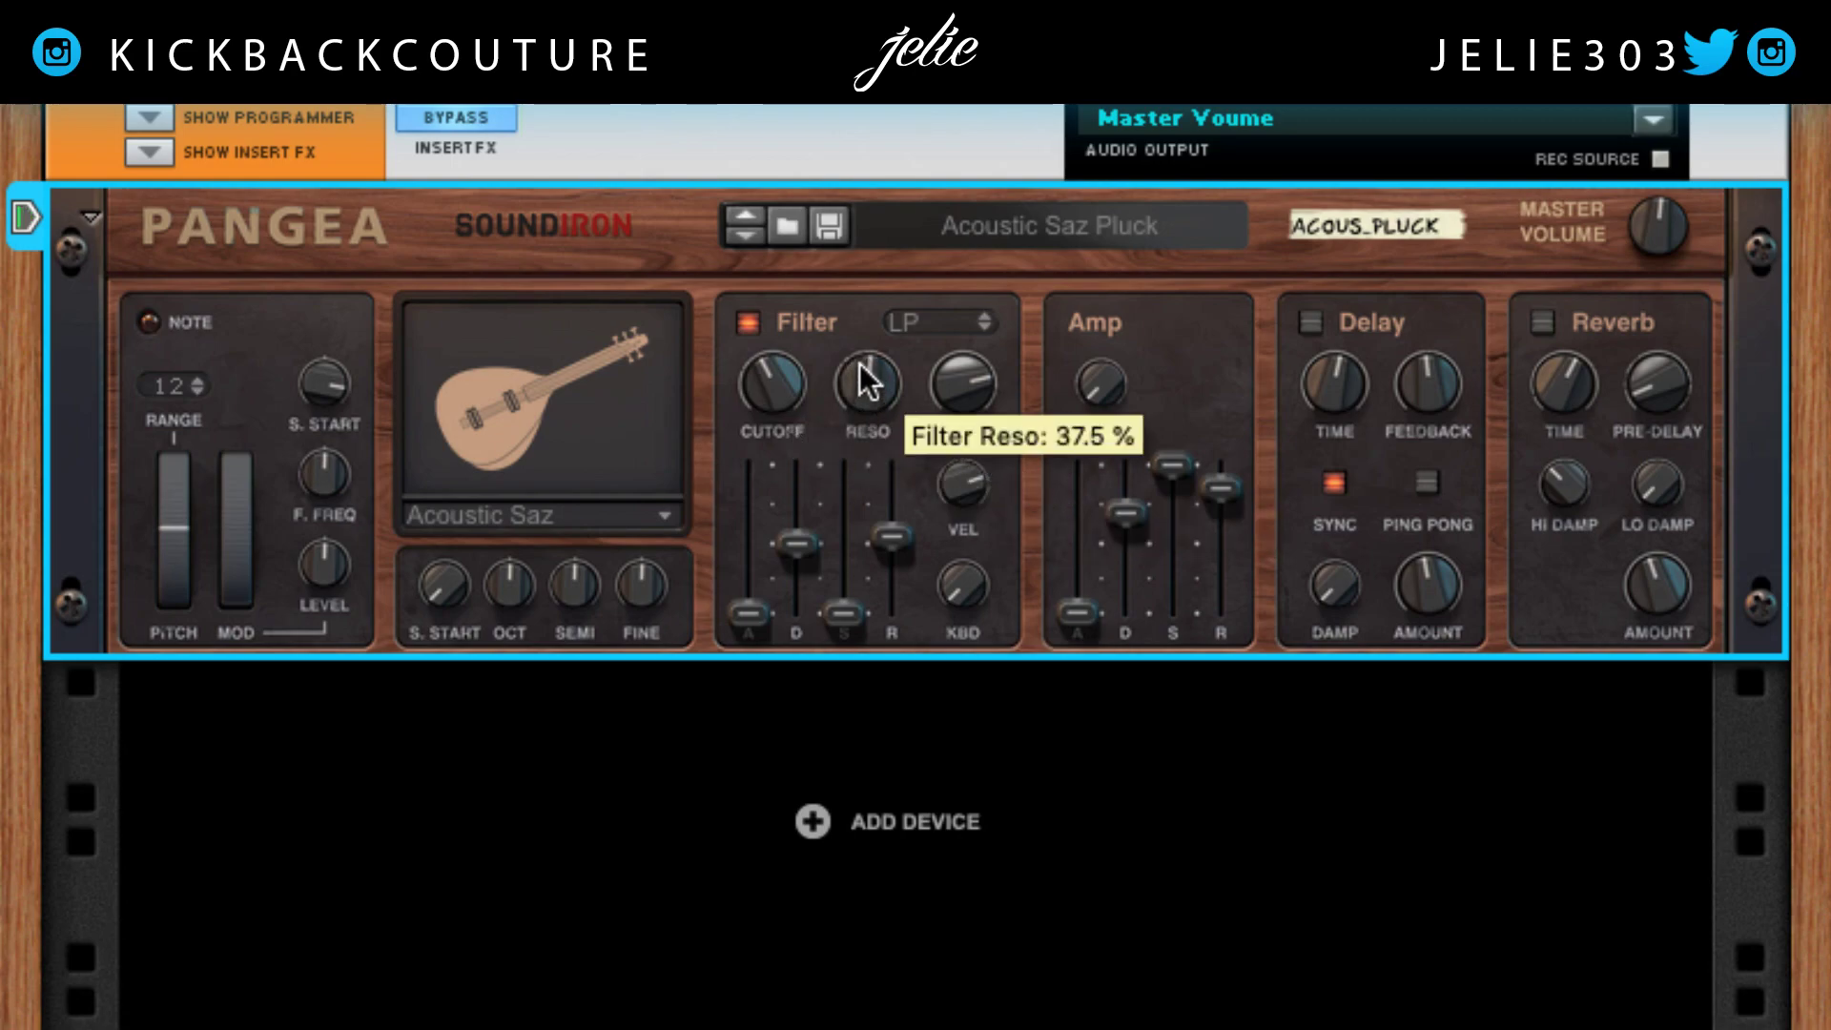
pyautogui.moveTo(860, 364); pyautogui.dragTo(880, 414)
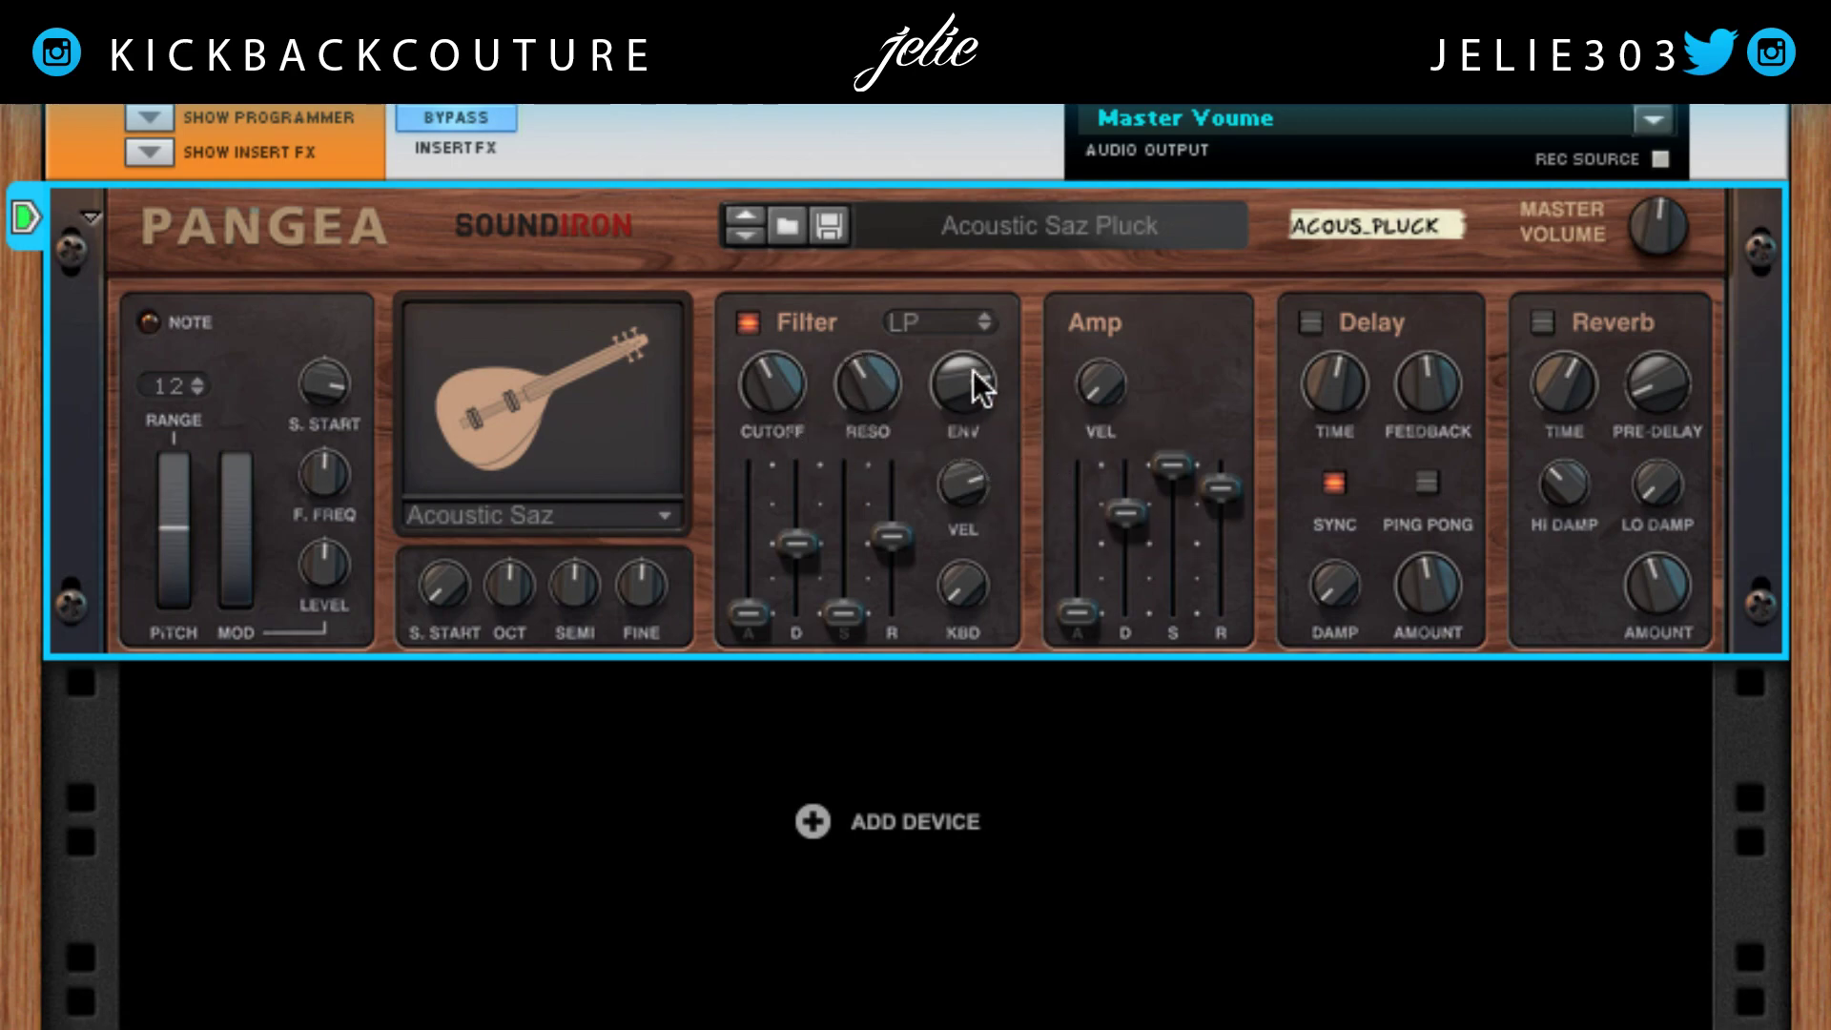
# Raise the filter envelope amount to 85.9%
pyautogui.moveTo(973, 371); pyautogui.dragTo(972, 338)
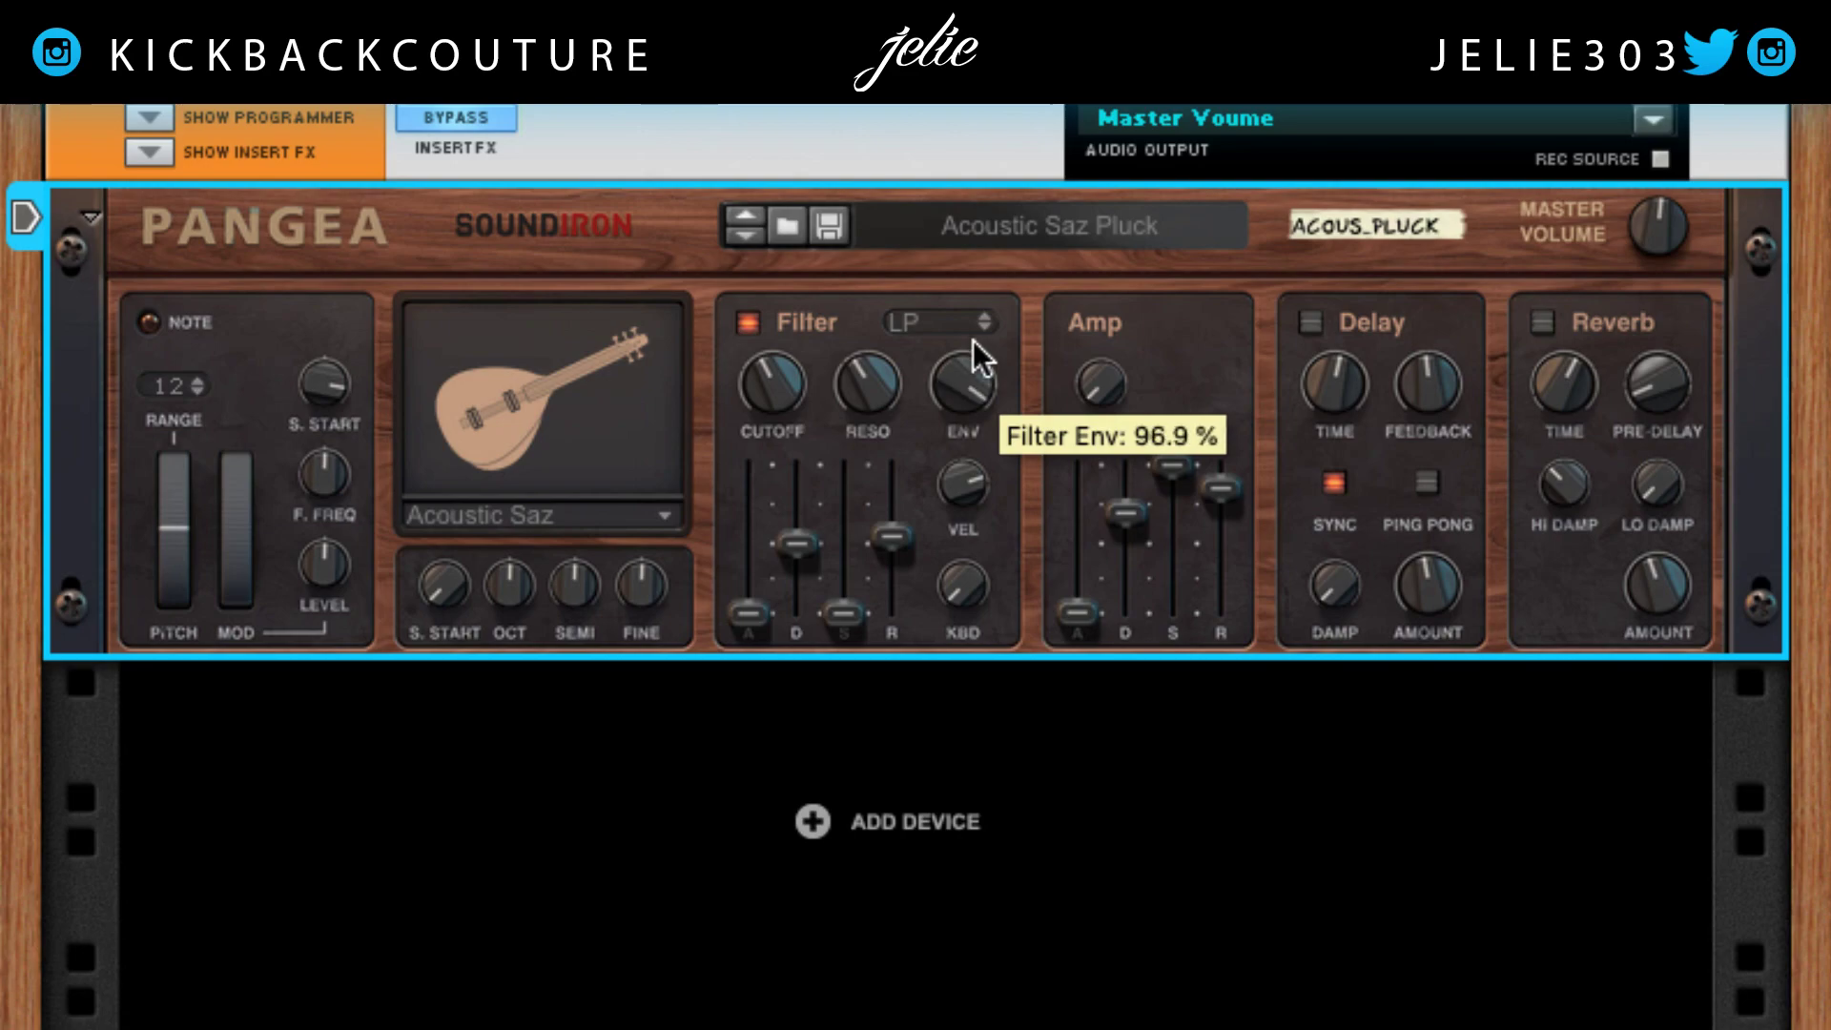
pyautogui.scroll(2, 963, 397)
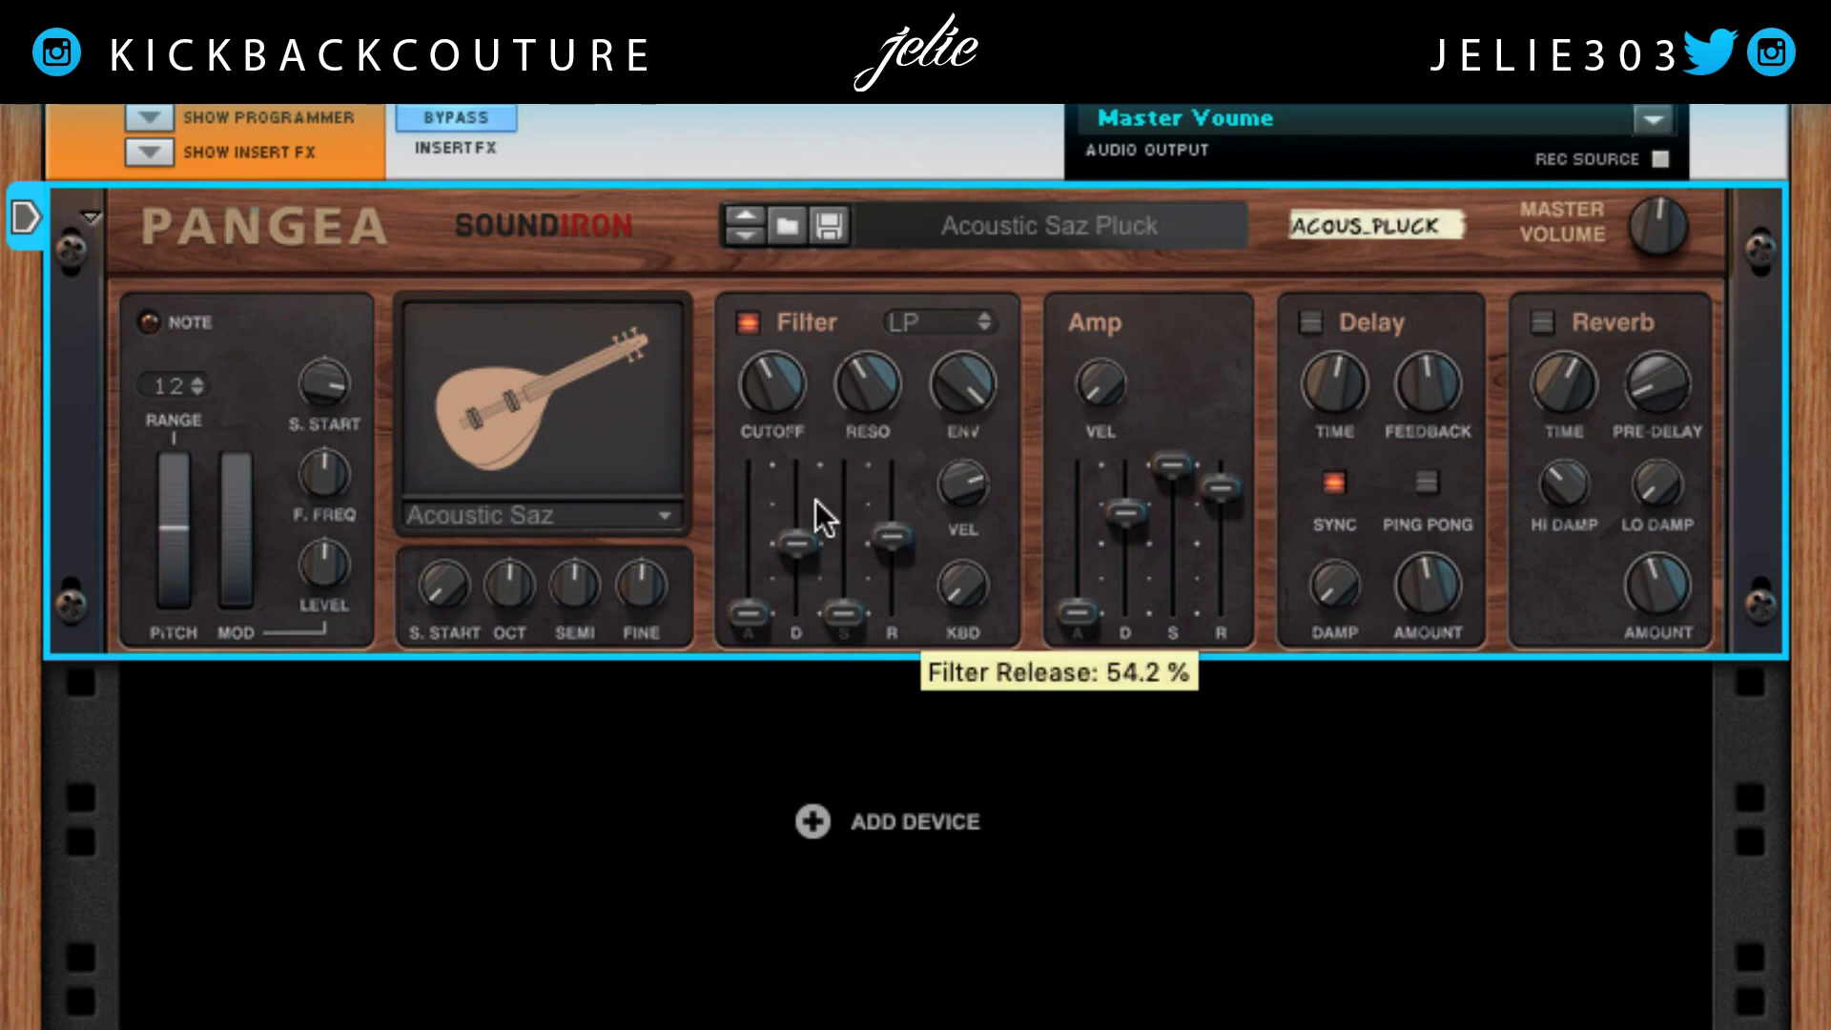
pyautogui.moveTo(962, 391); pyautogui.dragTo(989, 577)
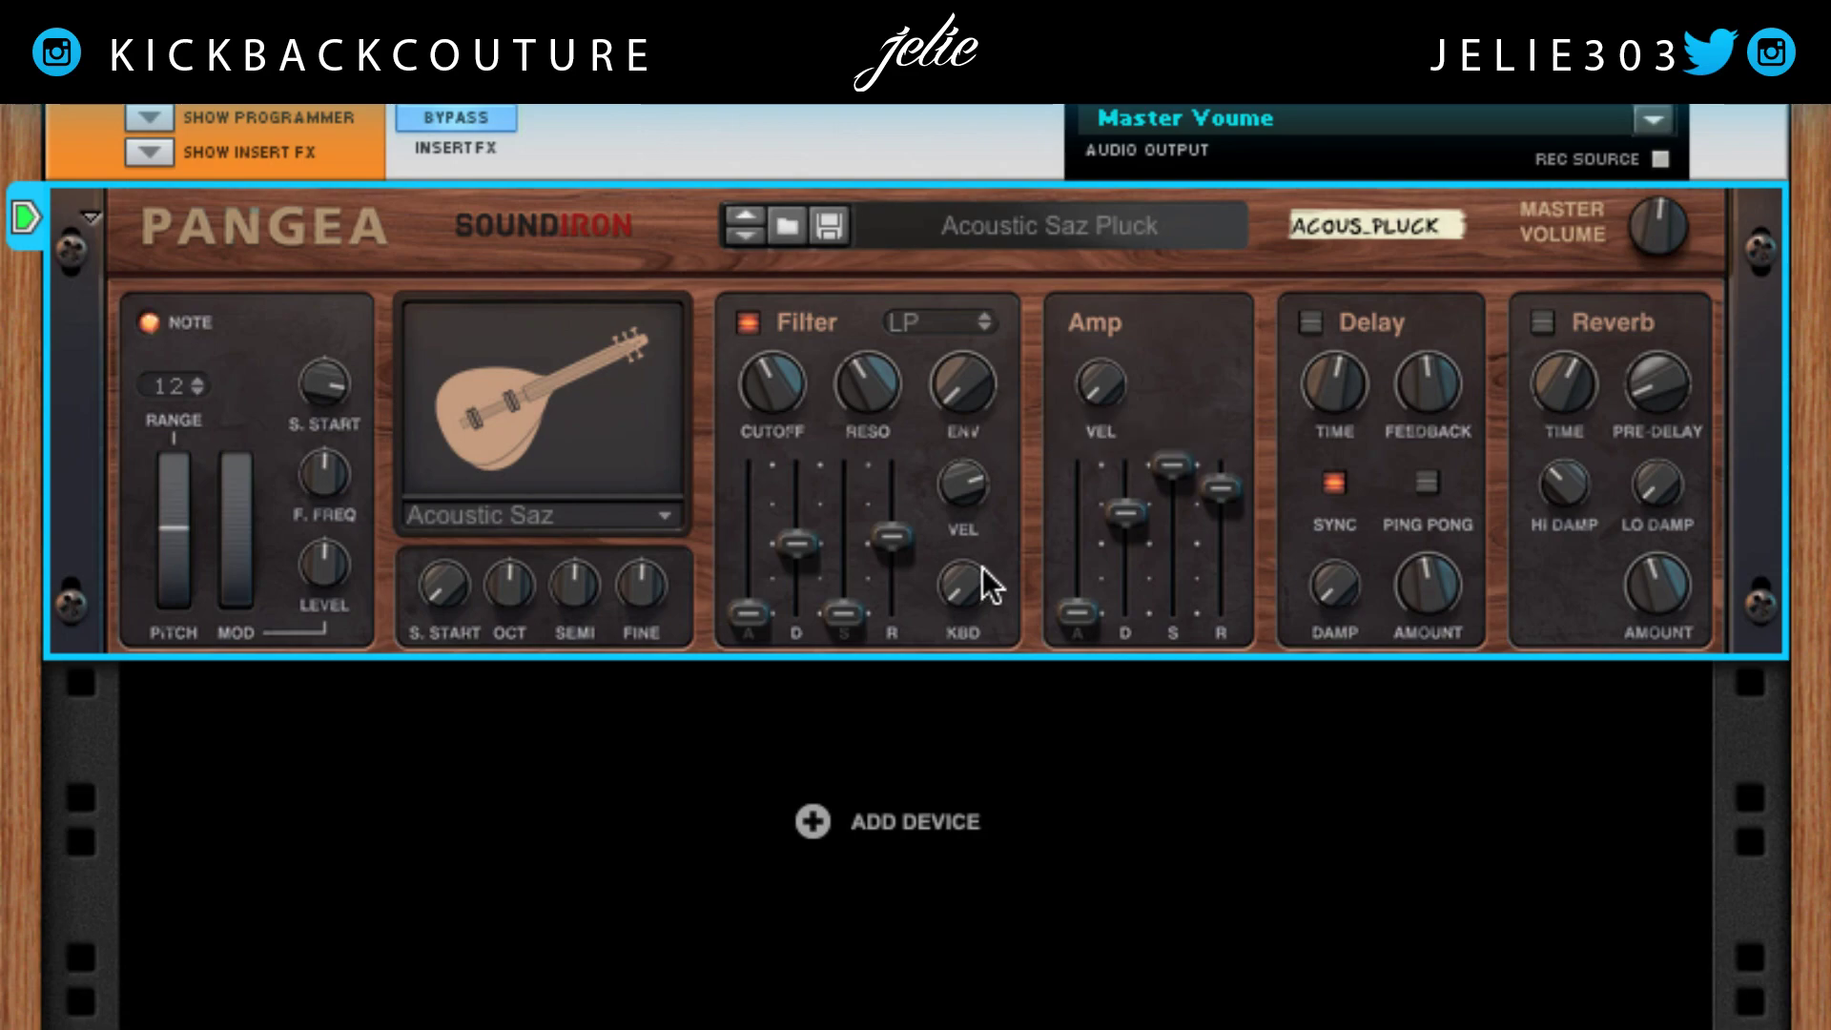
pyautogui.moveTo(961, 405); pyautogui.dragTo(958, 305)
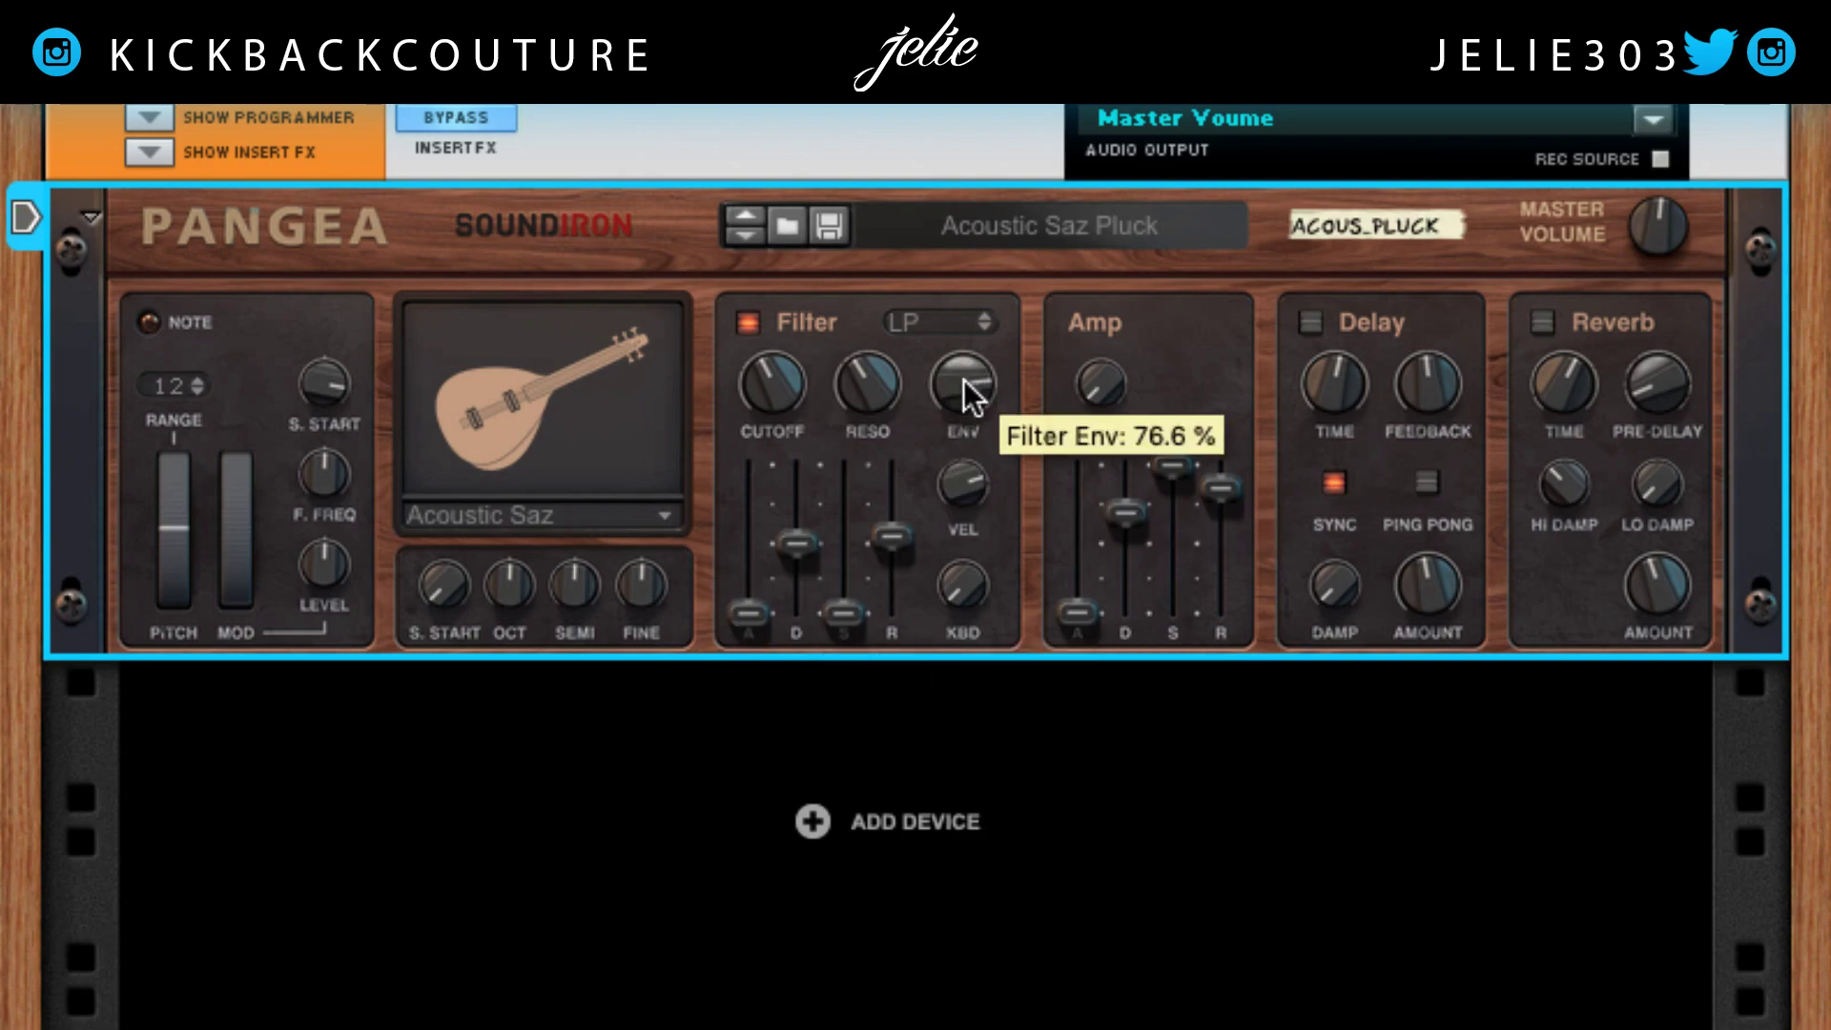
pyautogui.scroll(3, 963, 381)
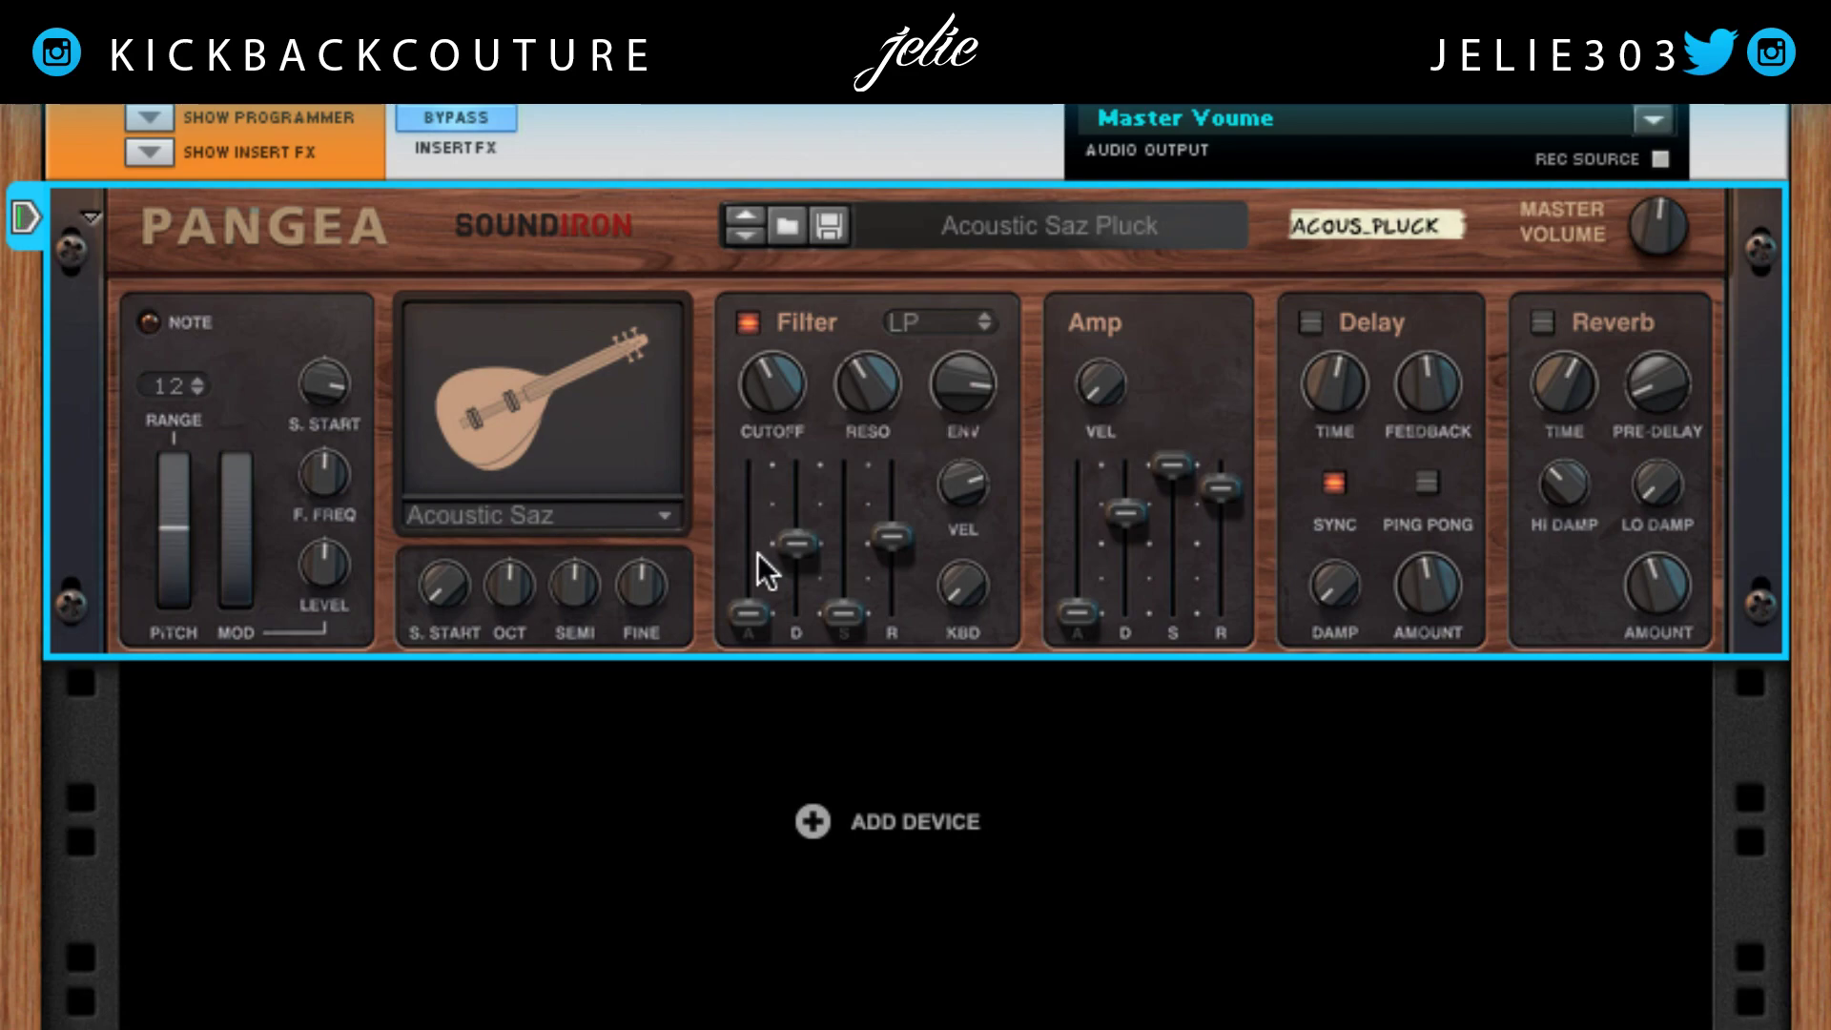
# Pull the filter envelope decay and release down and shorten the attack to minimum
pyautogui.moveTo(797, 544); pyautogui.dragTo(807, 653)
pyautogui.moveTo(894, 539); pyautogui.dragTo(894, 620)
pyautogui.moveTo(748, 614); pyautogui.dragTo(869, 568)
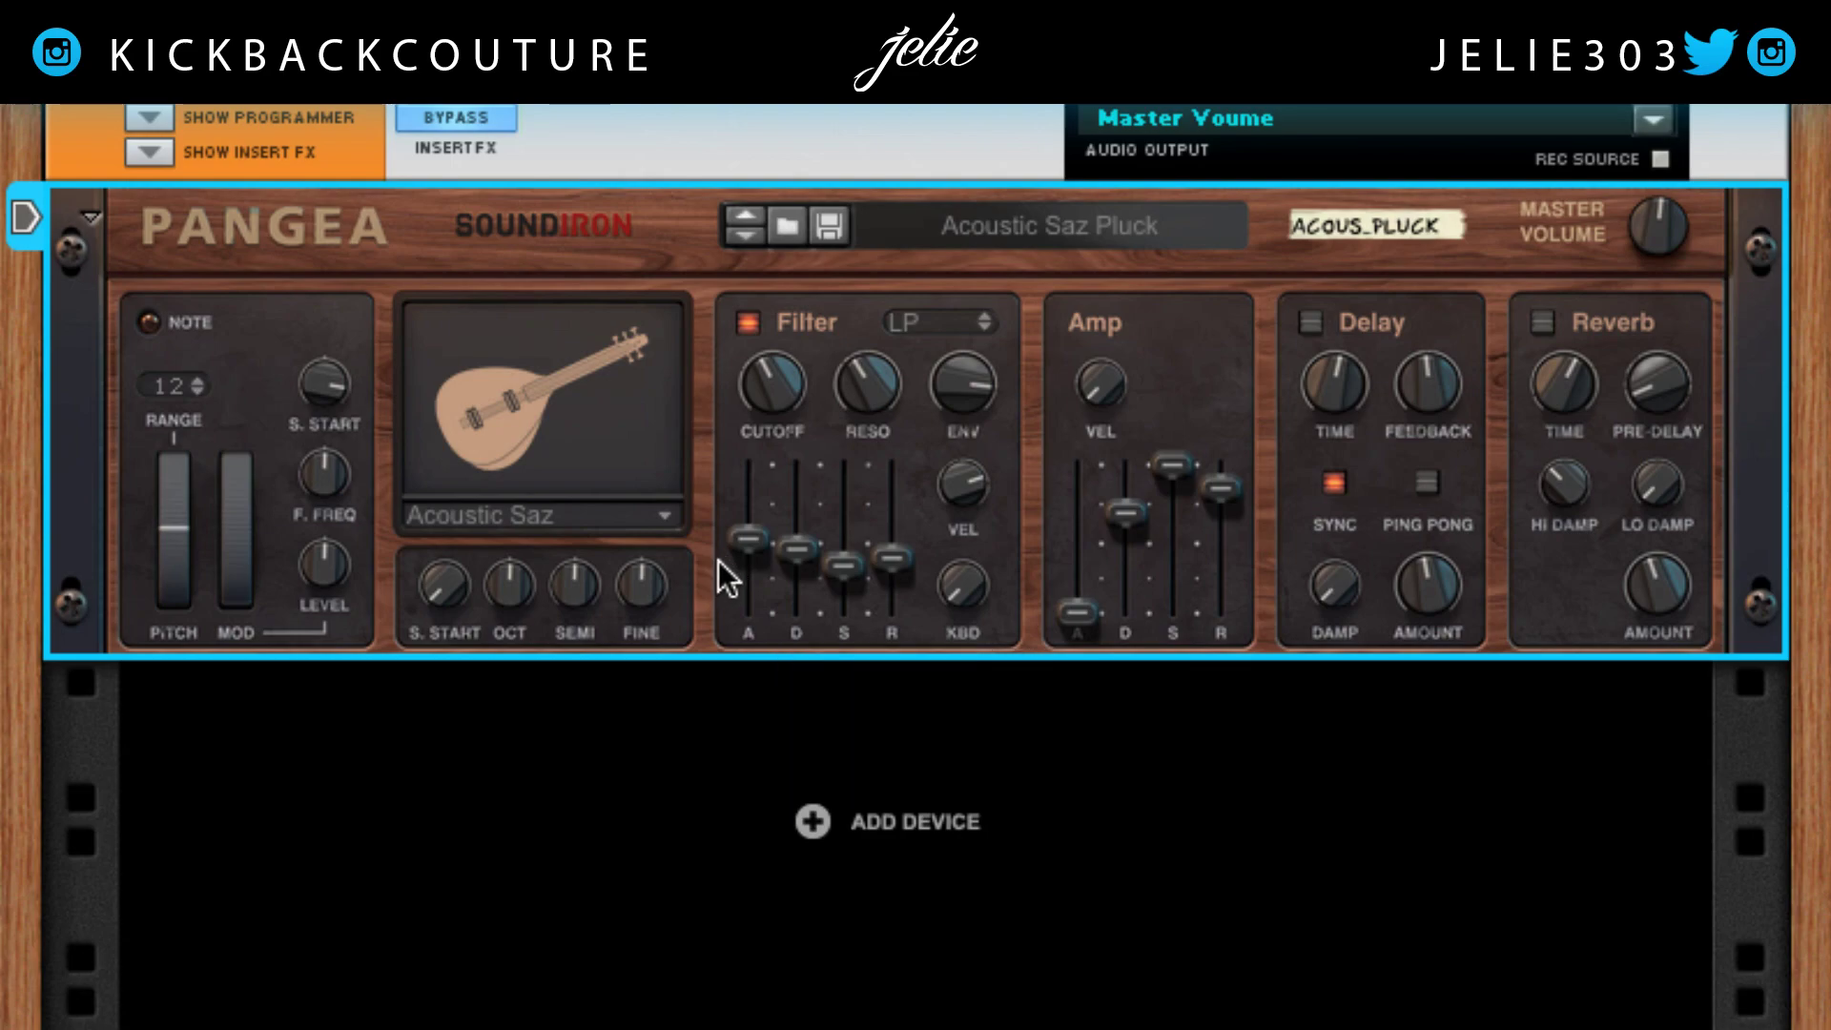
pyautogui.moveTo(754, 406)
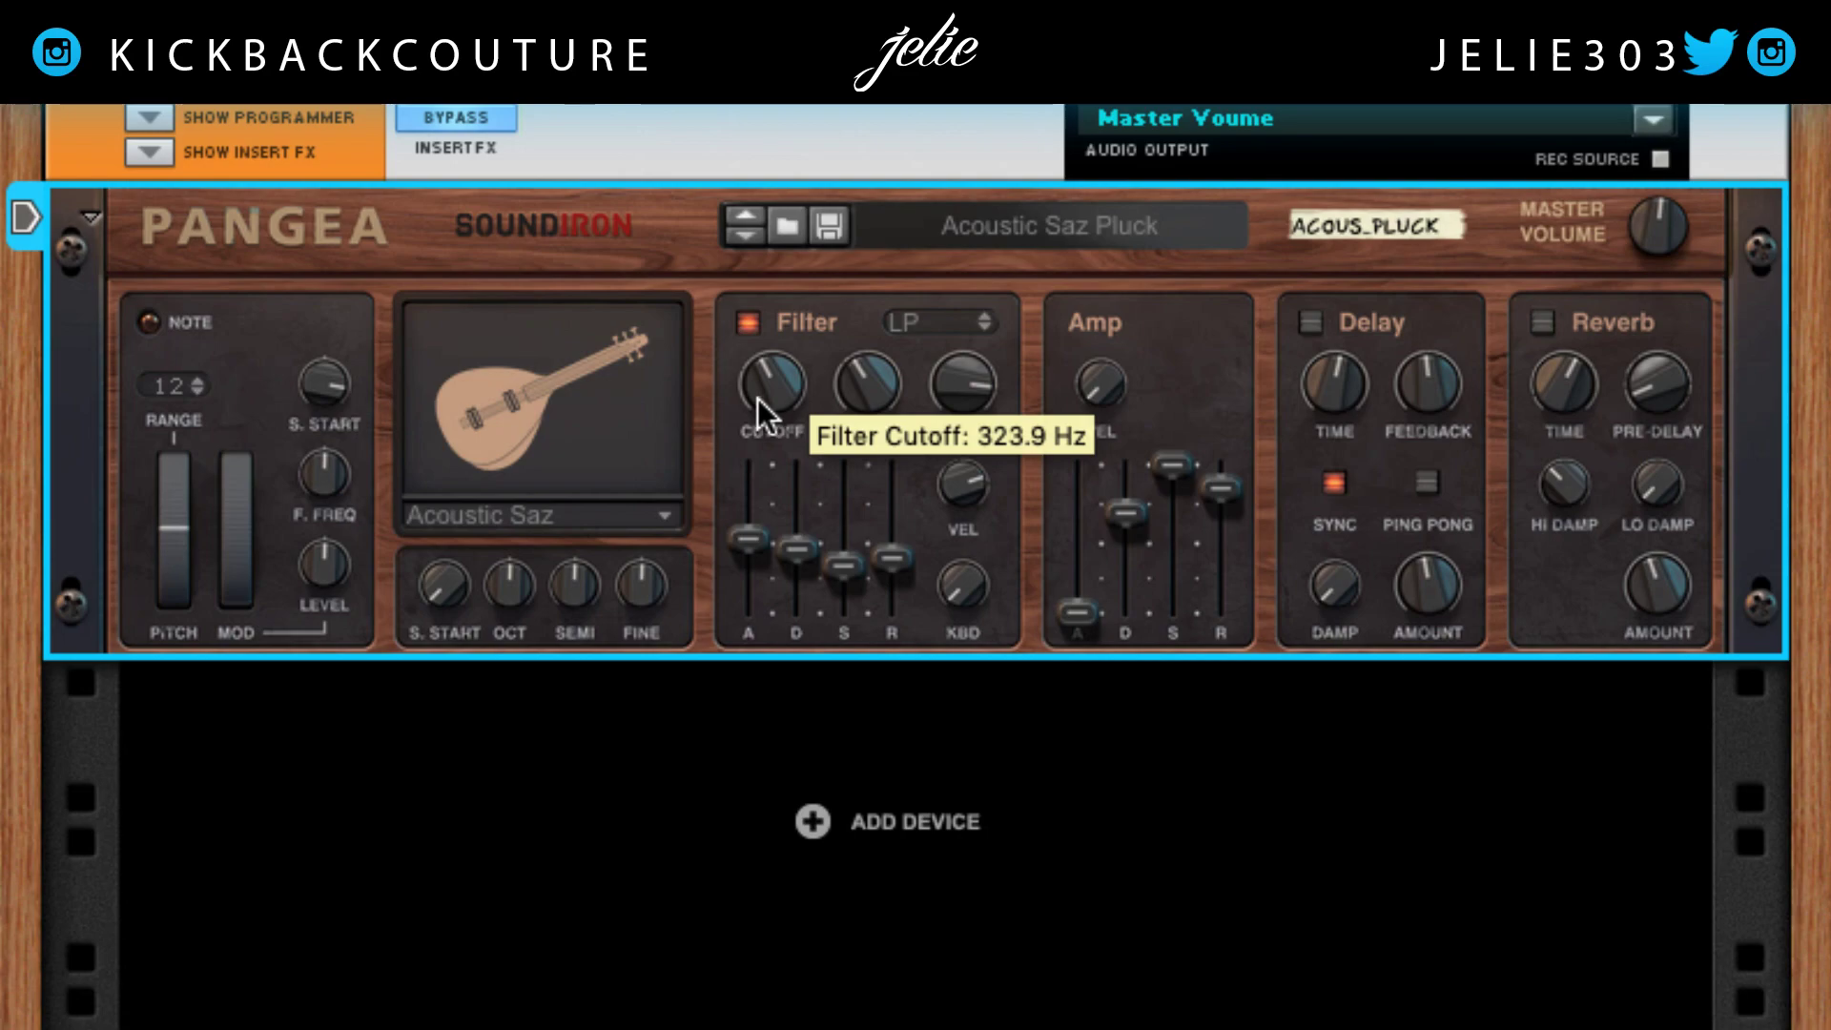
pyautogui.moveTo(757, 531)
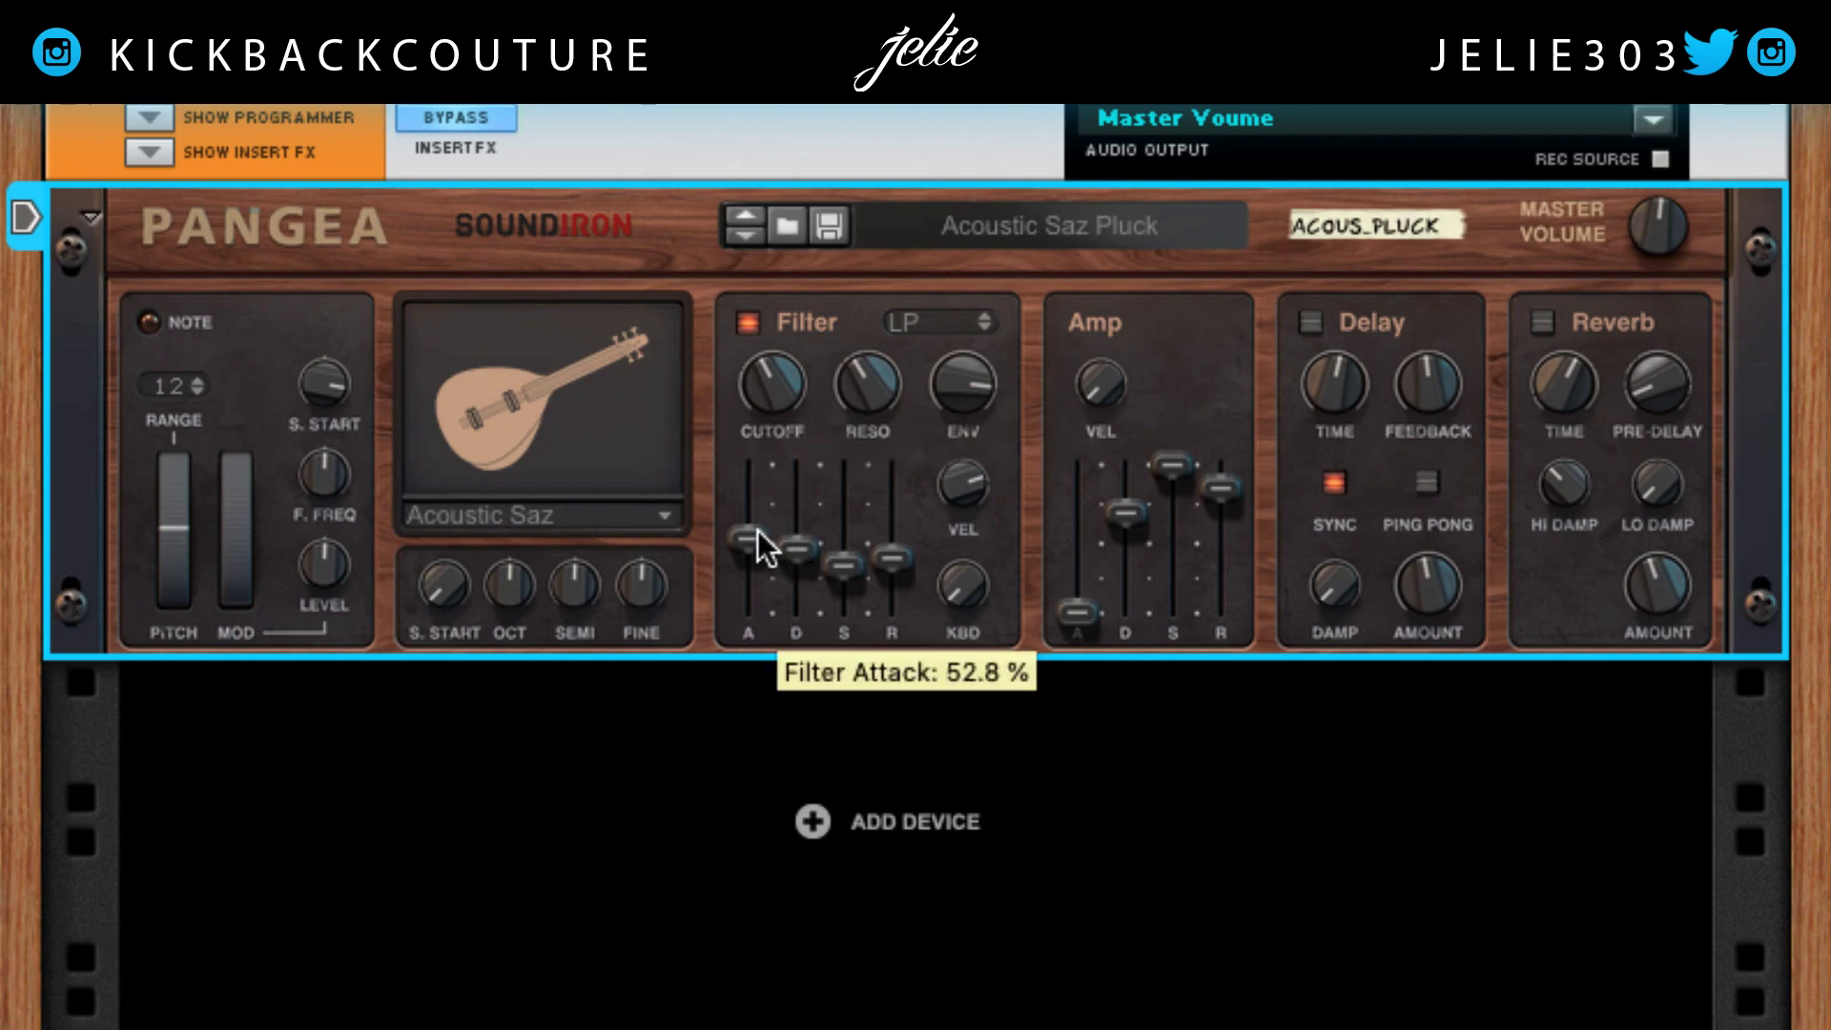
pyautogui.moveTo(748, 540); pyautogui.dragTo(747, 665)
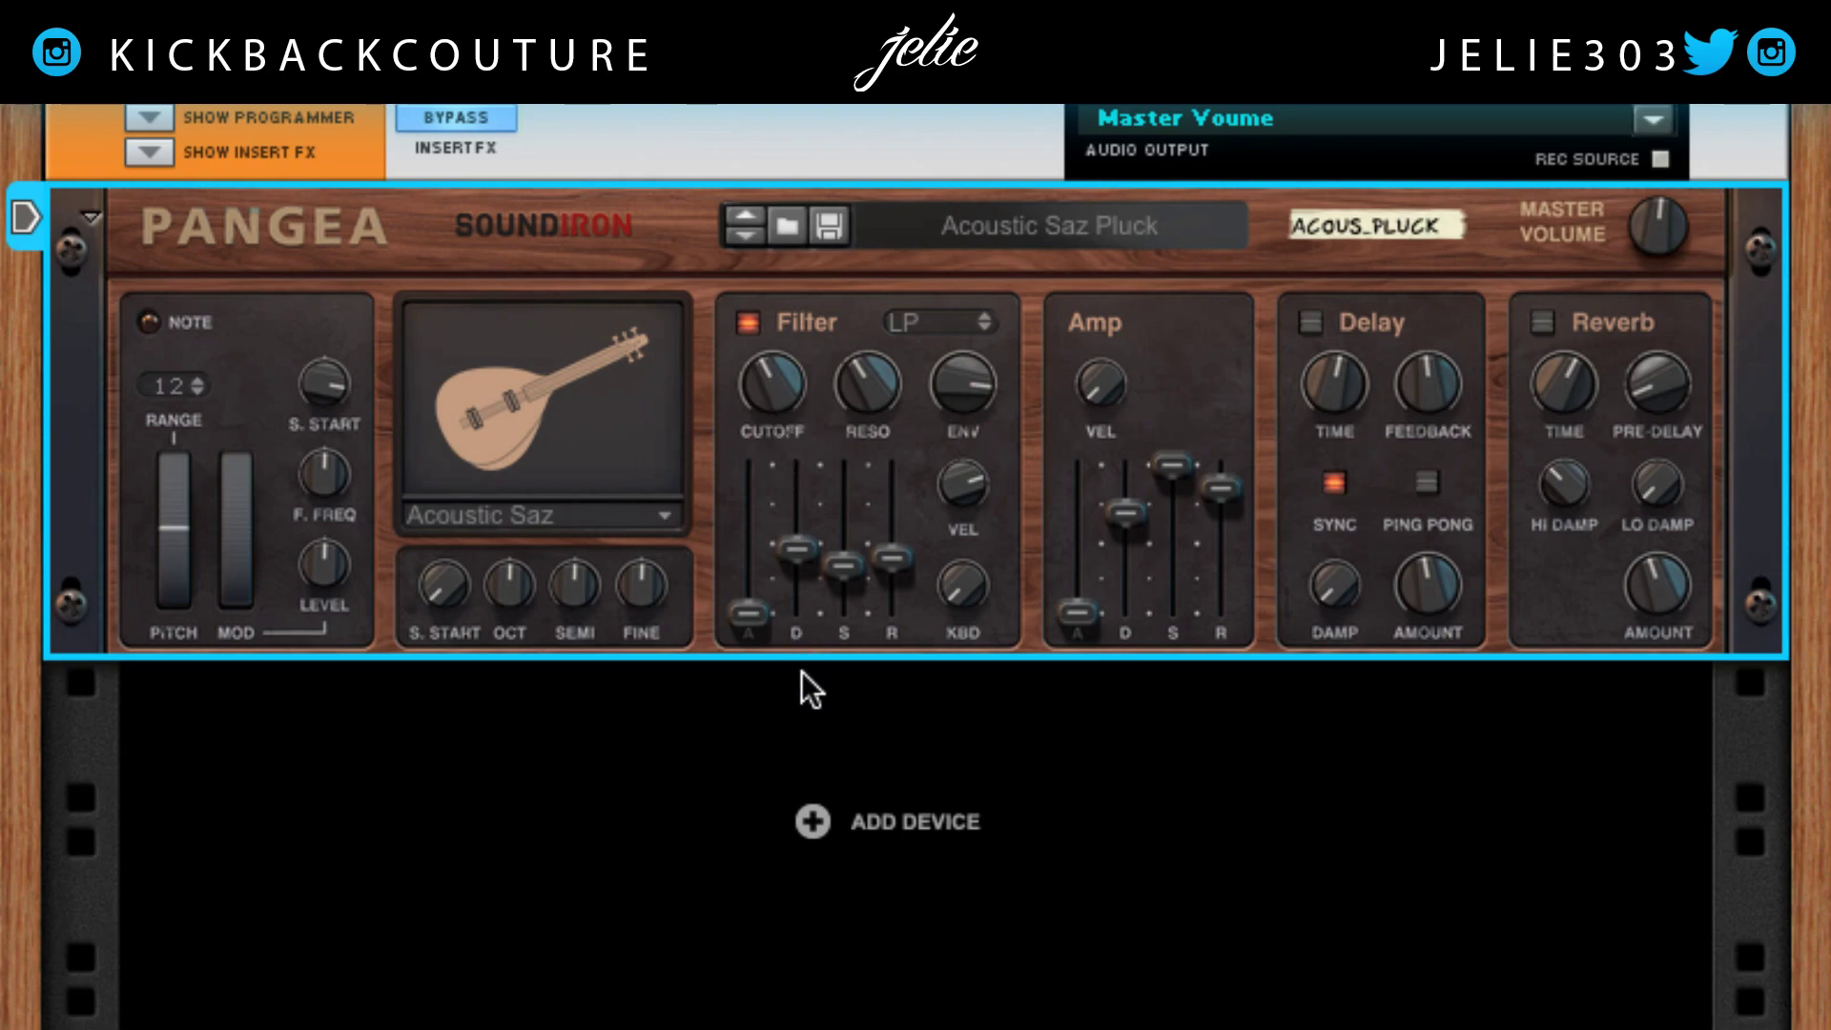
# Set filter decay to about 80.9%, sustain to zero and release to 25.1%
pyautogui.moveTo(800, 546); pyautogui.dragTo(791, 437)
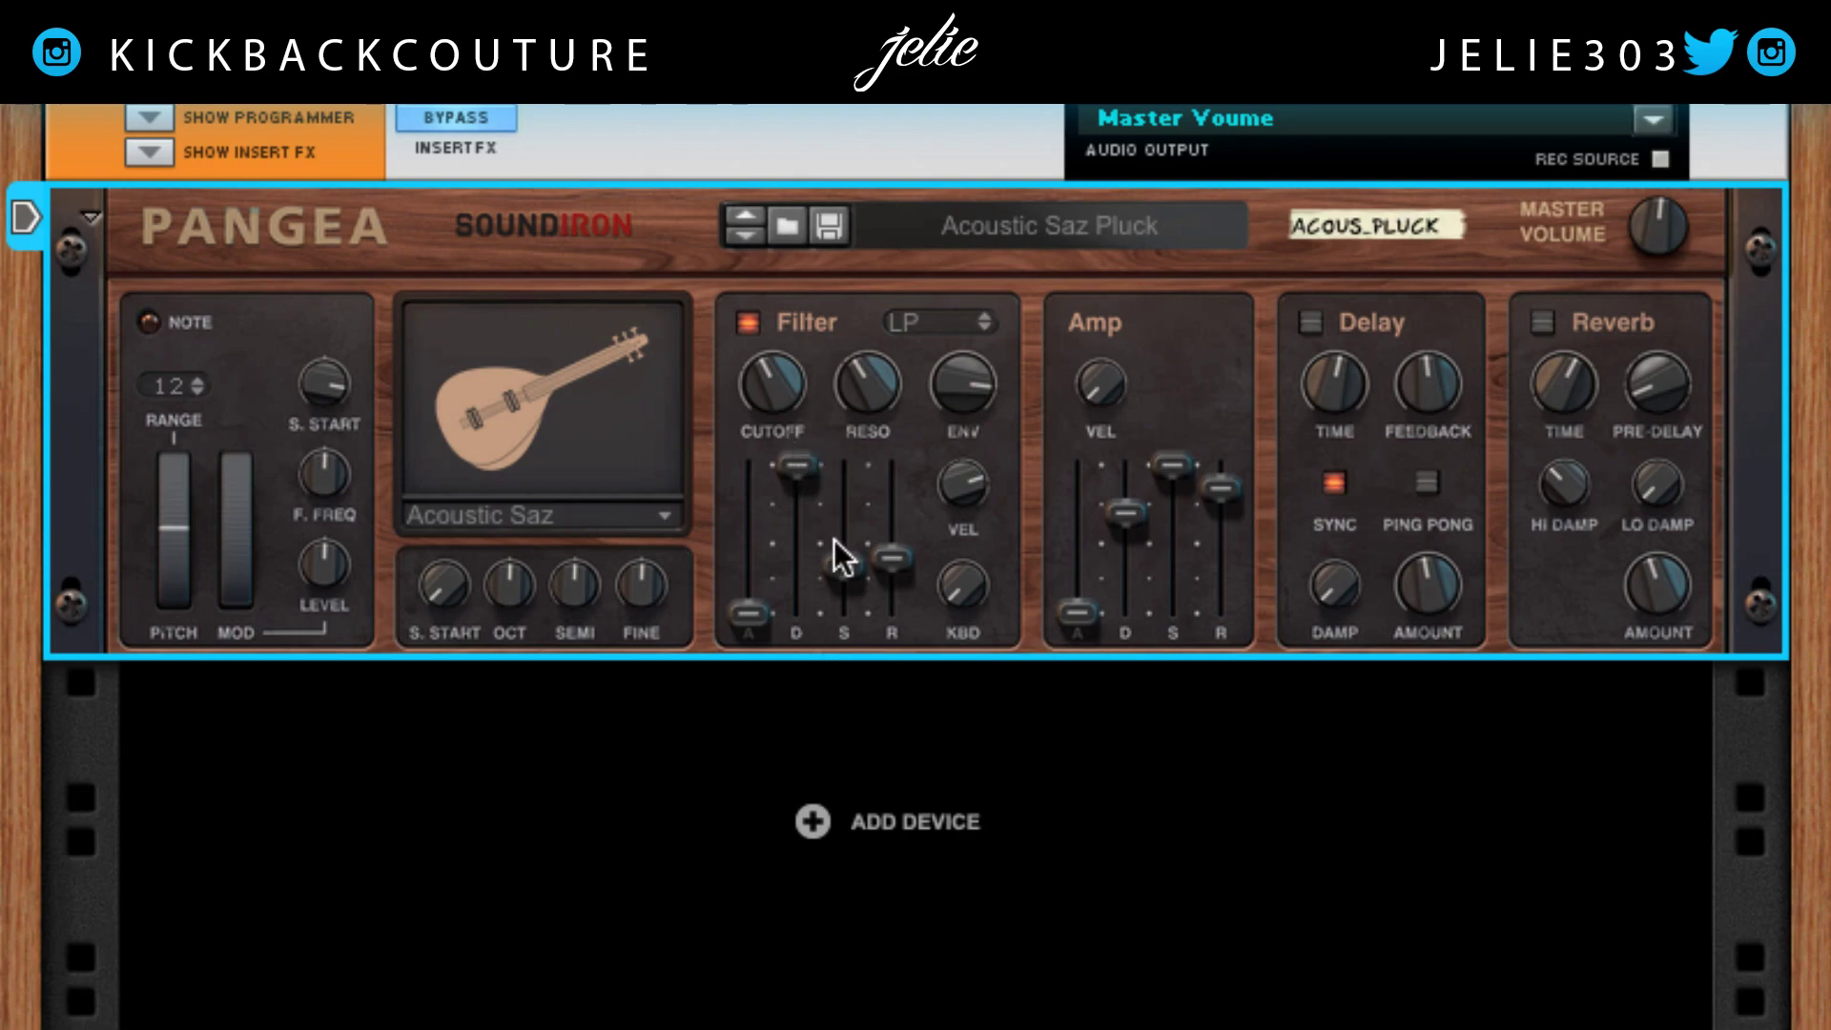
pyautogui.moveTo(853, 580); pyautogui.dragTo(864, 531)
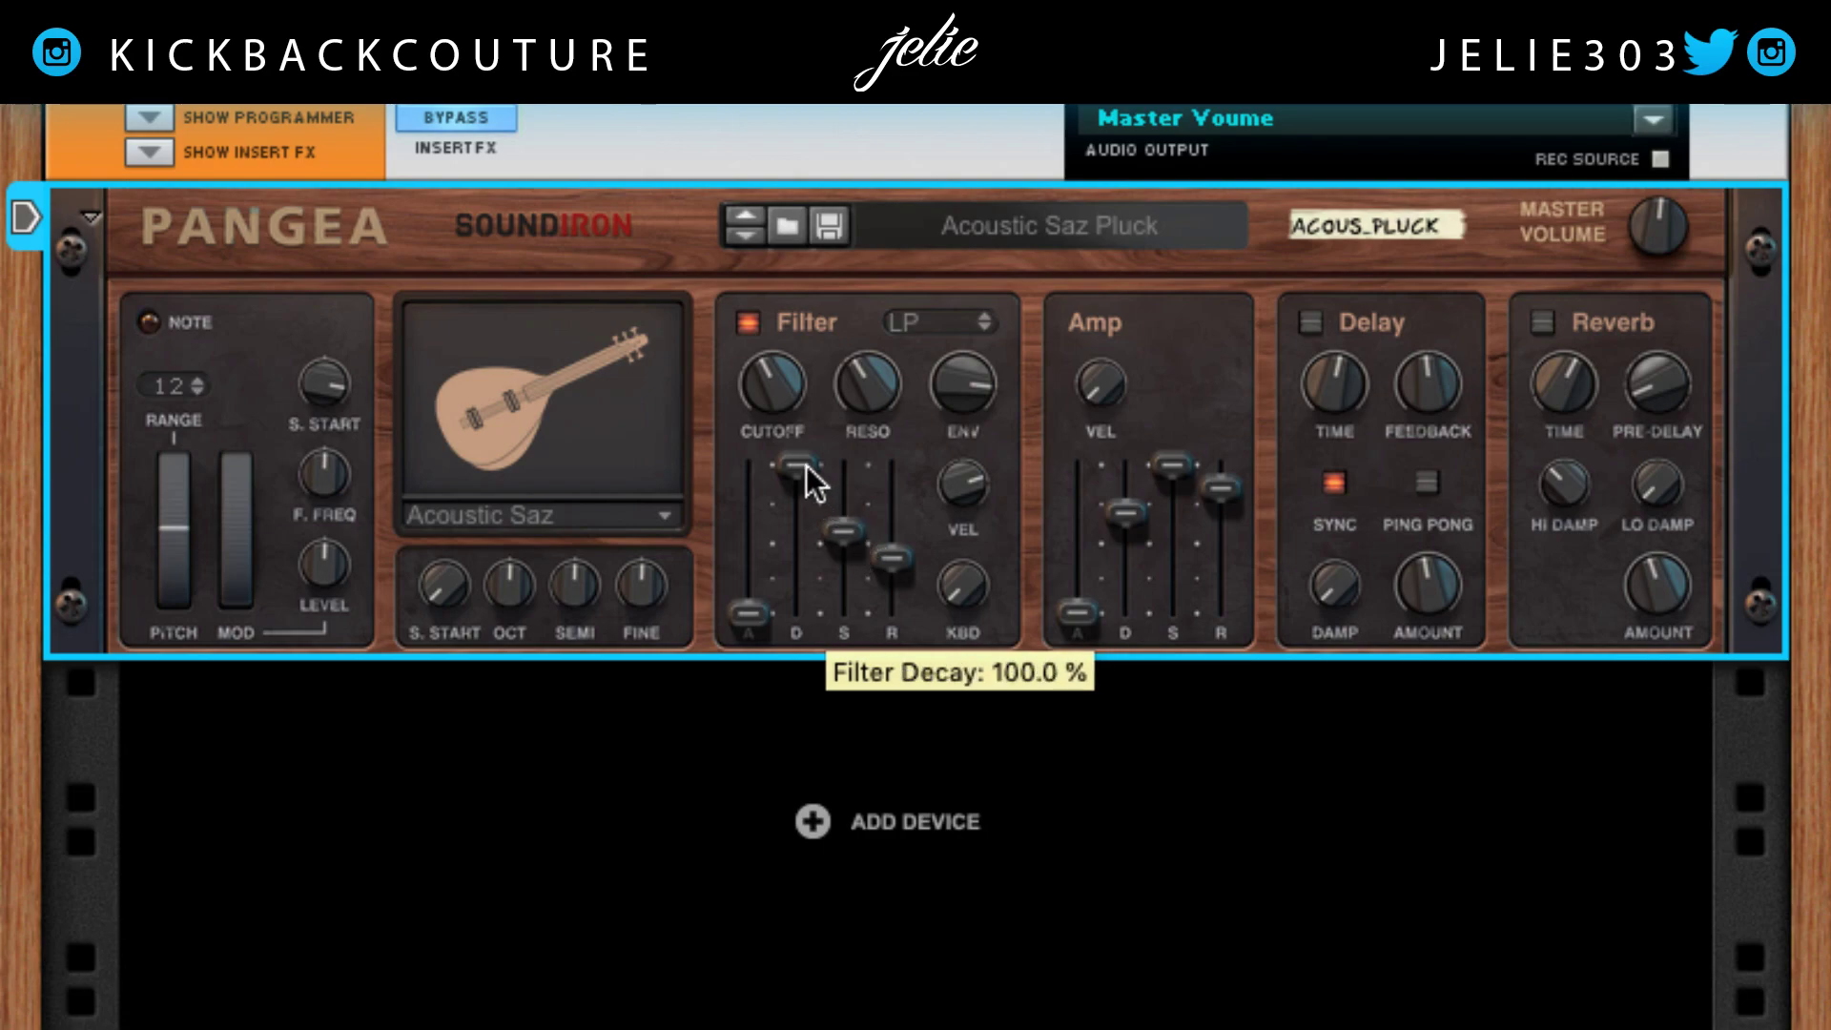
pyautogui.moveTo(805, 466); pyautogui.dragTo(850, 579)
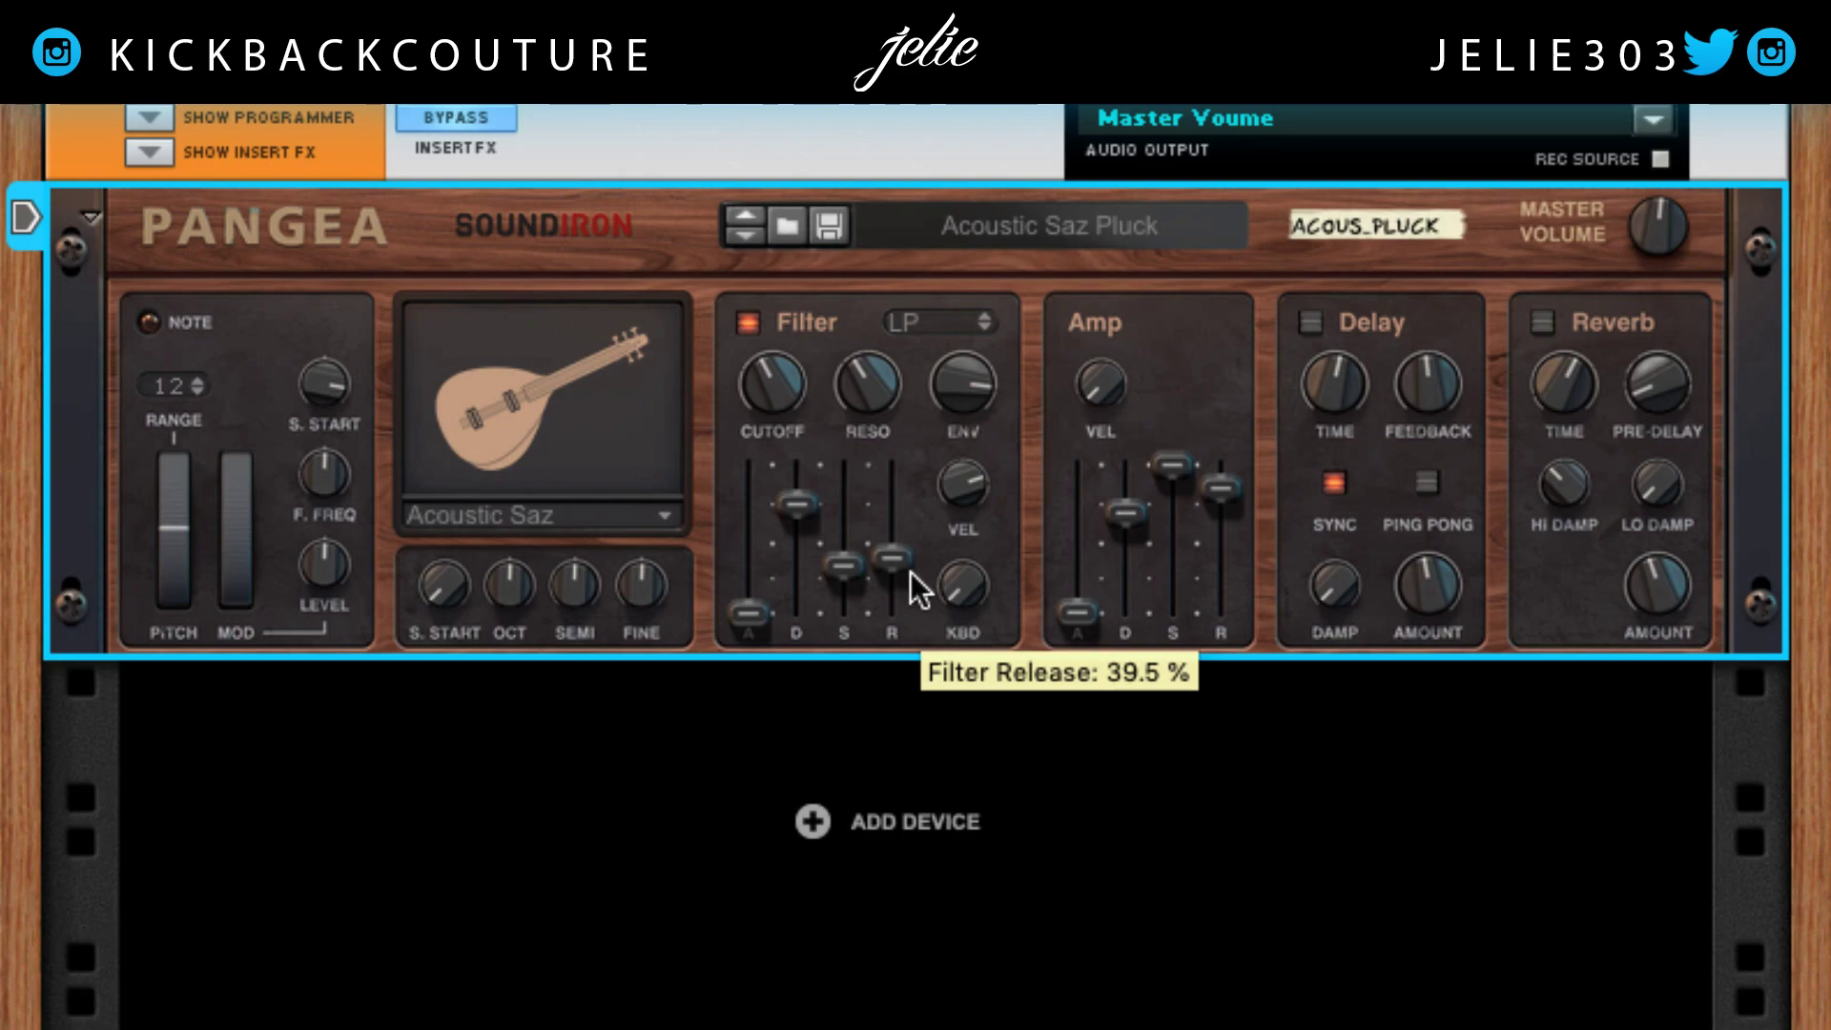
pyautogui.moveTo(897, 565); pyautogui.dragTo(902, 638)
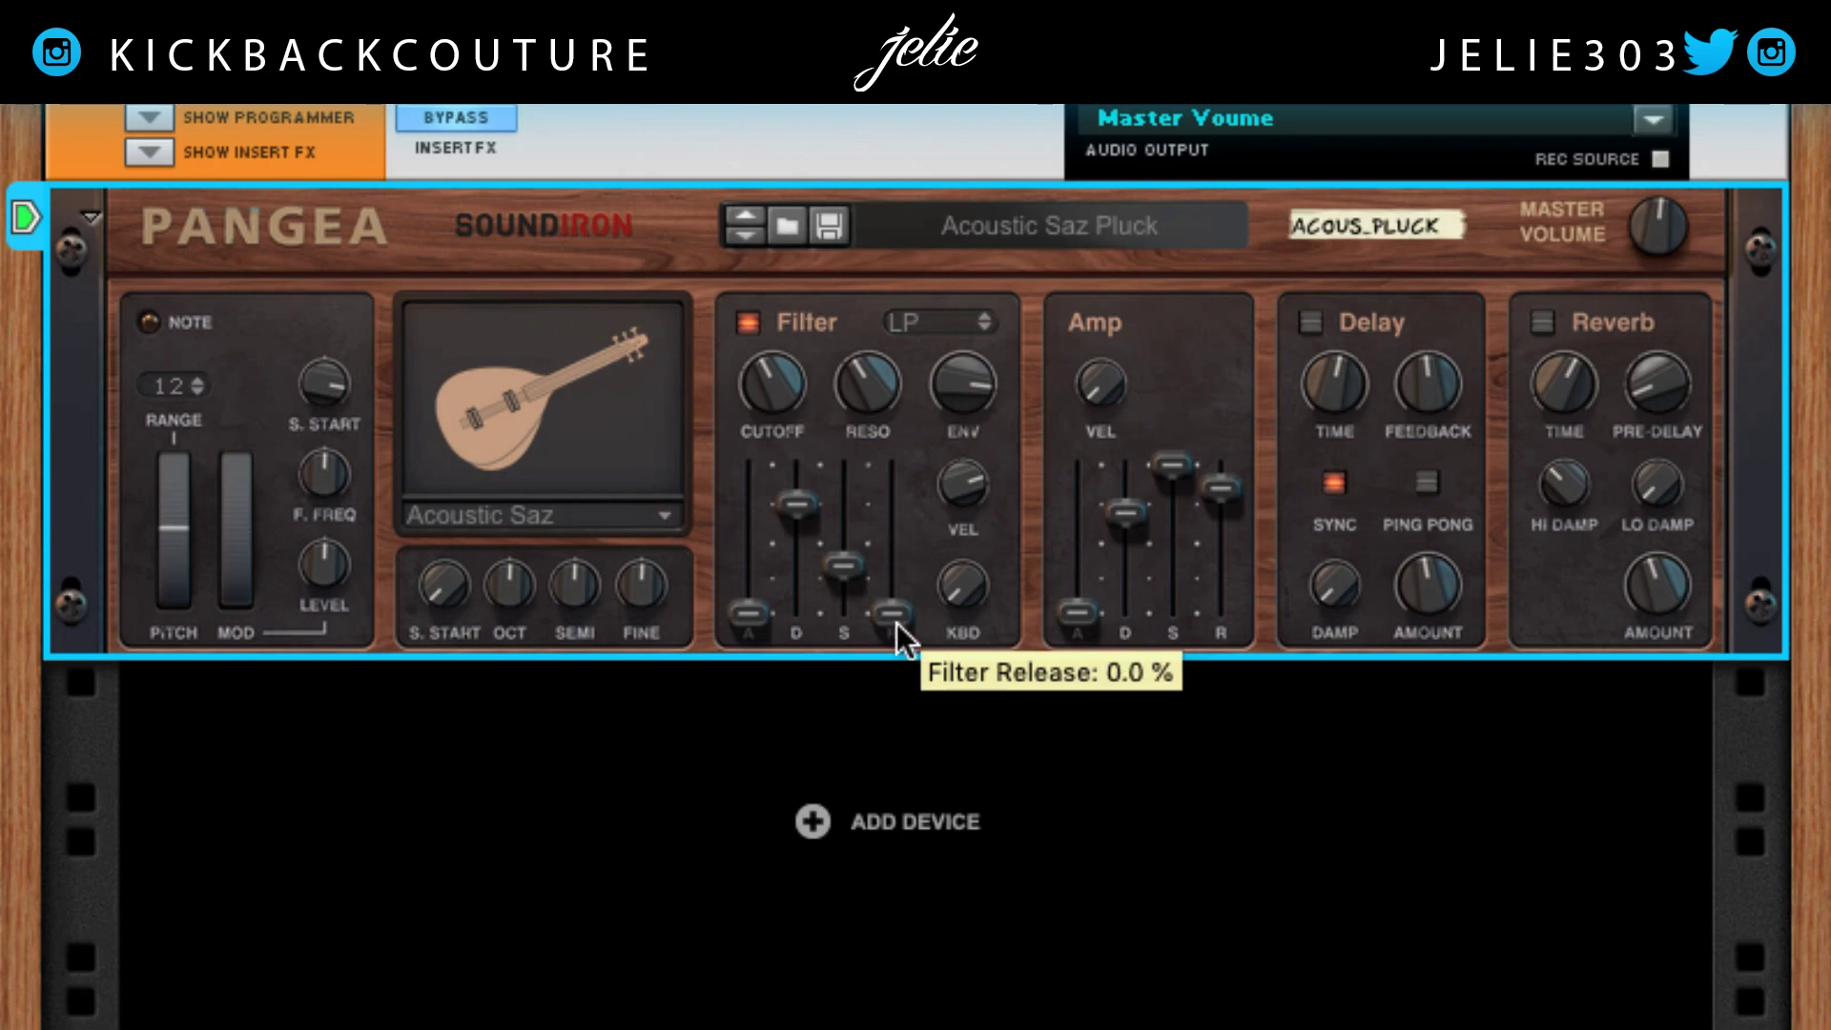
pyautogui.moveTo(894, 613)
pyautogui.mouseDown()
pyautogui.moveTo(901, 453)
pyautogui.moveTo(899, 588)
pyautogui.mouseUp()
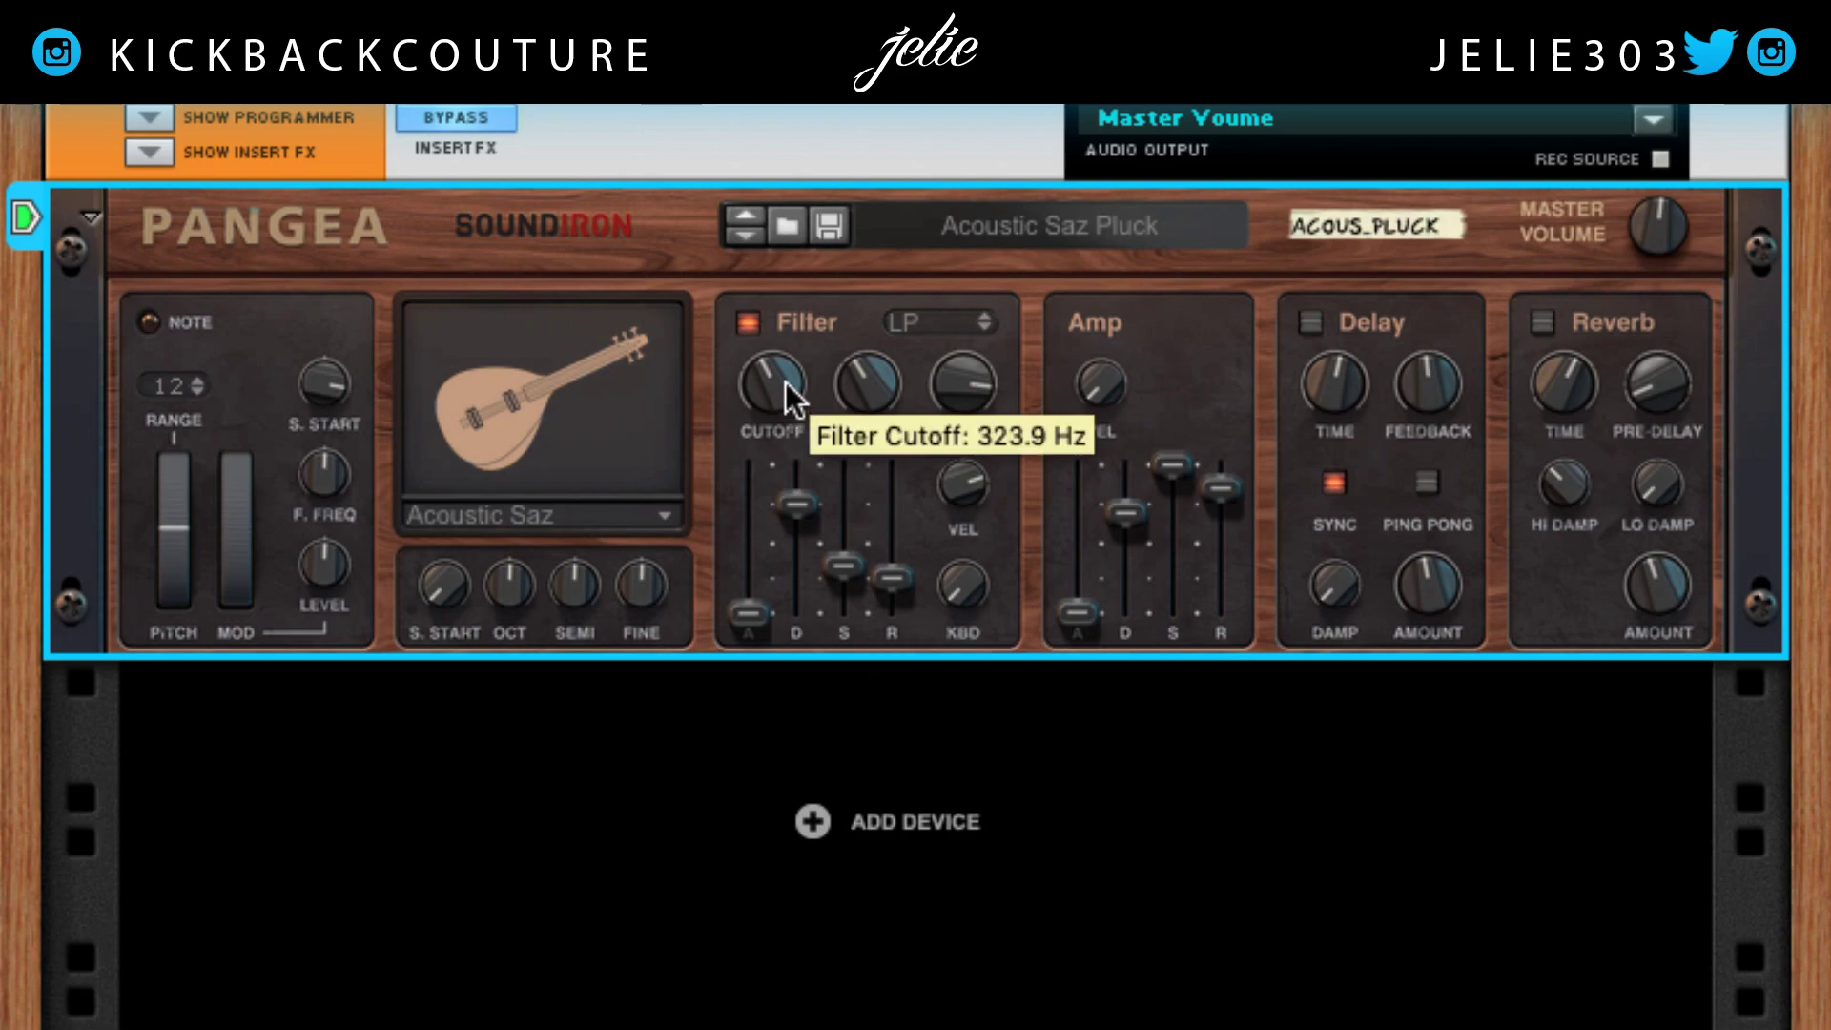
# Lower the filter cutoff and enable ping-pong delay with feedback about 65.7%
pyautogui.moveTo(786, 382); pyautogui.dragTo(777, 412)
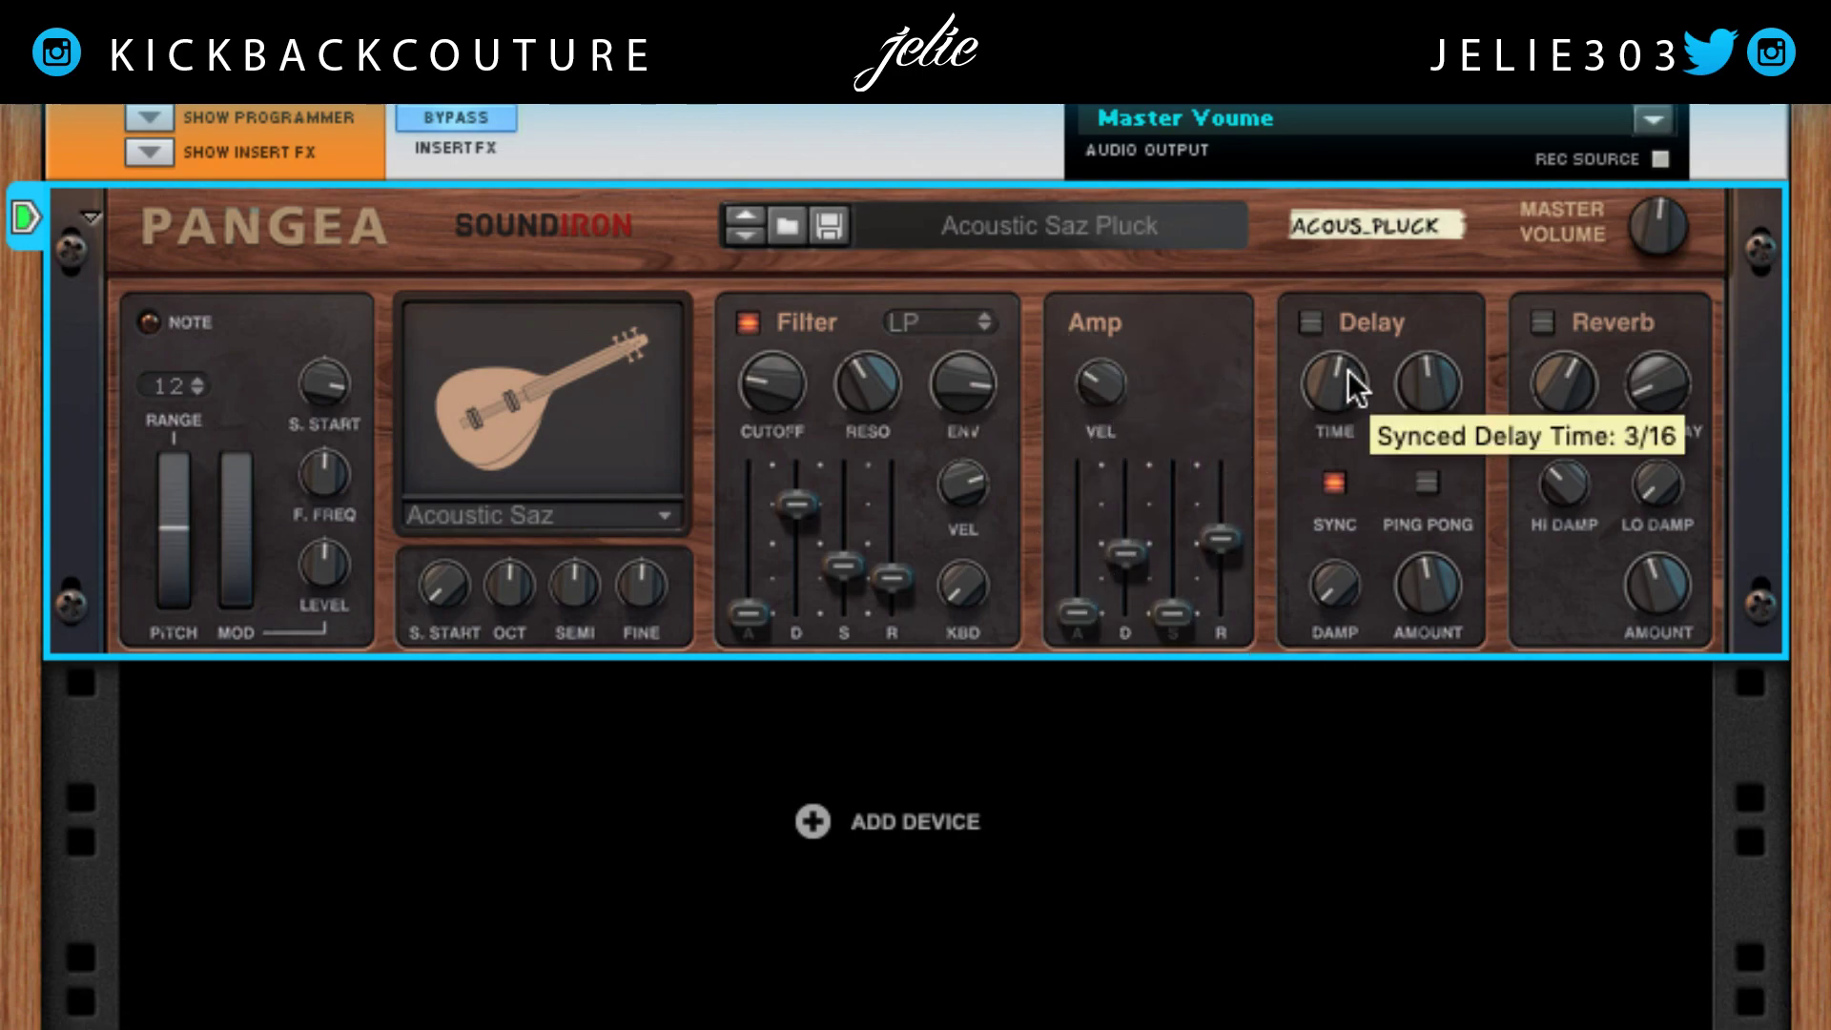
pyautogui.click(1308, 327)
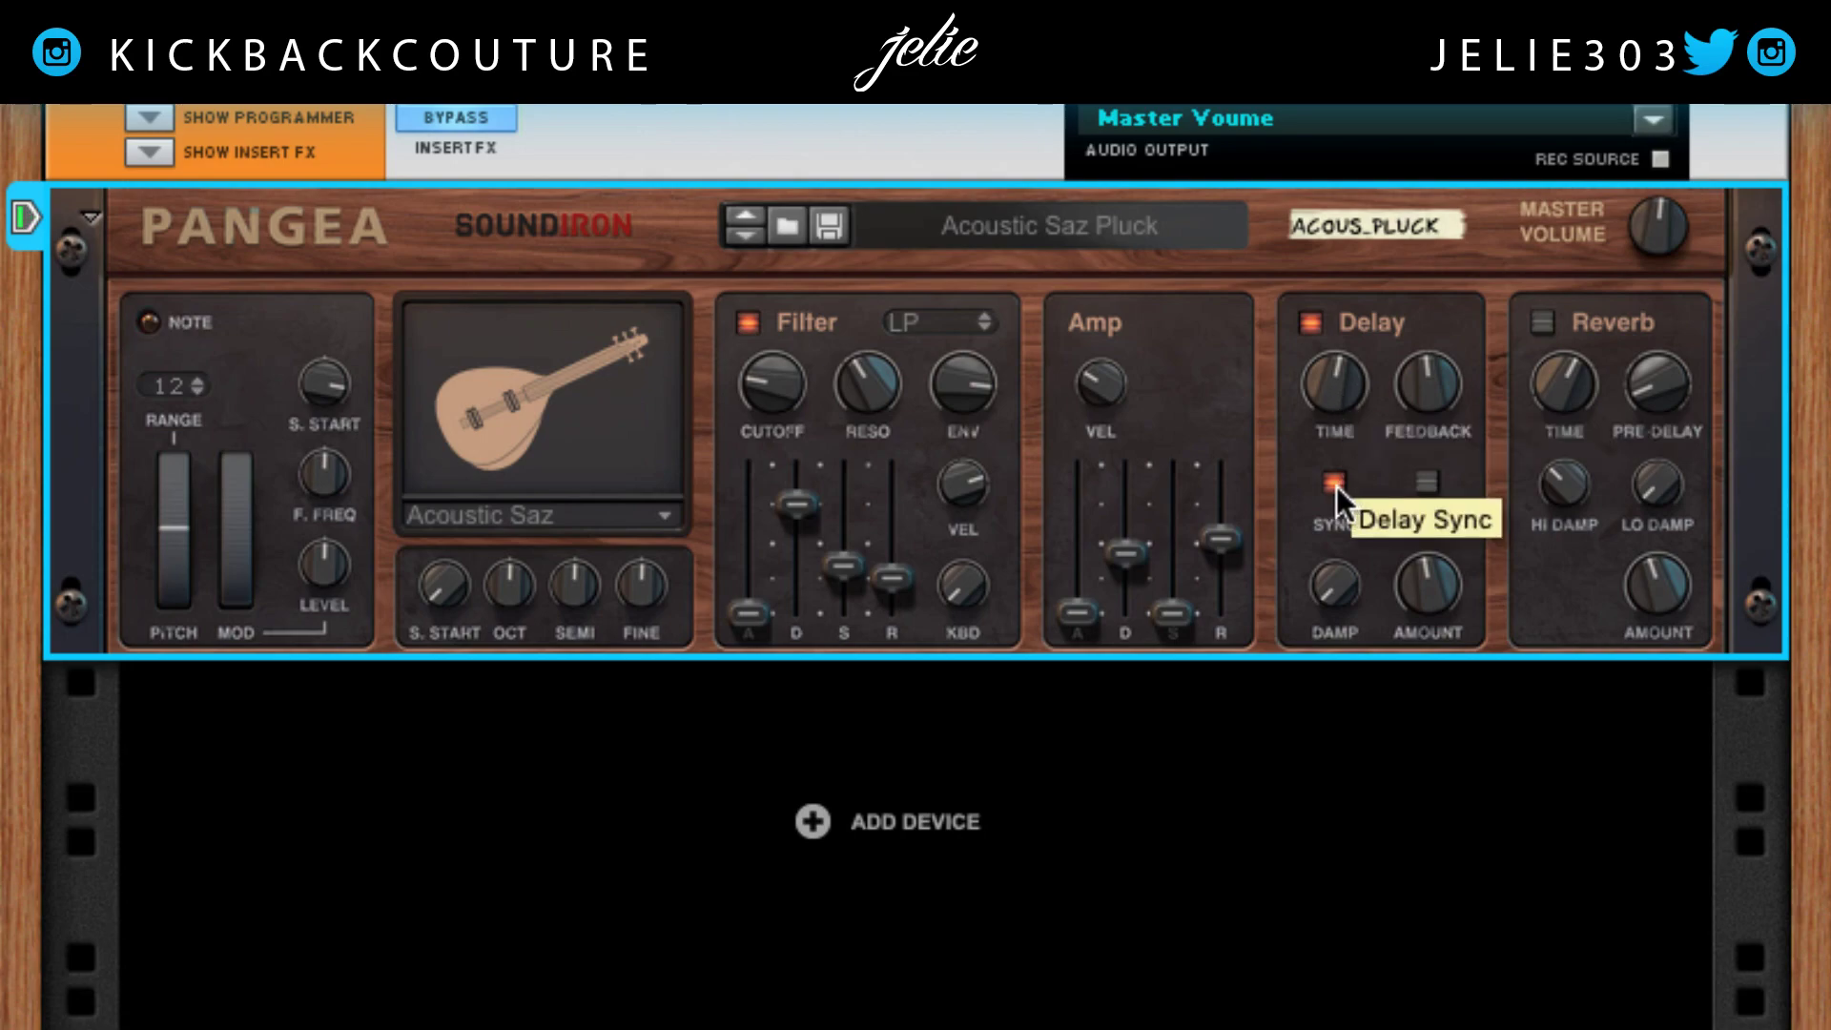
pyautogui.click(1426, 481)
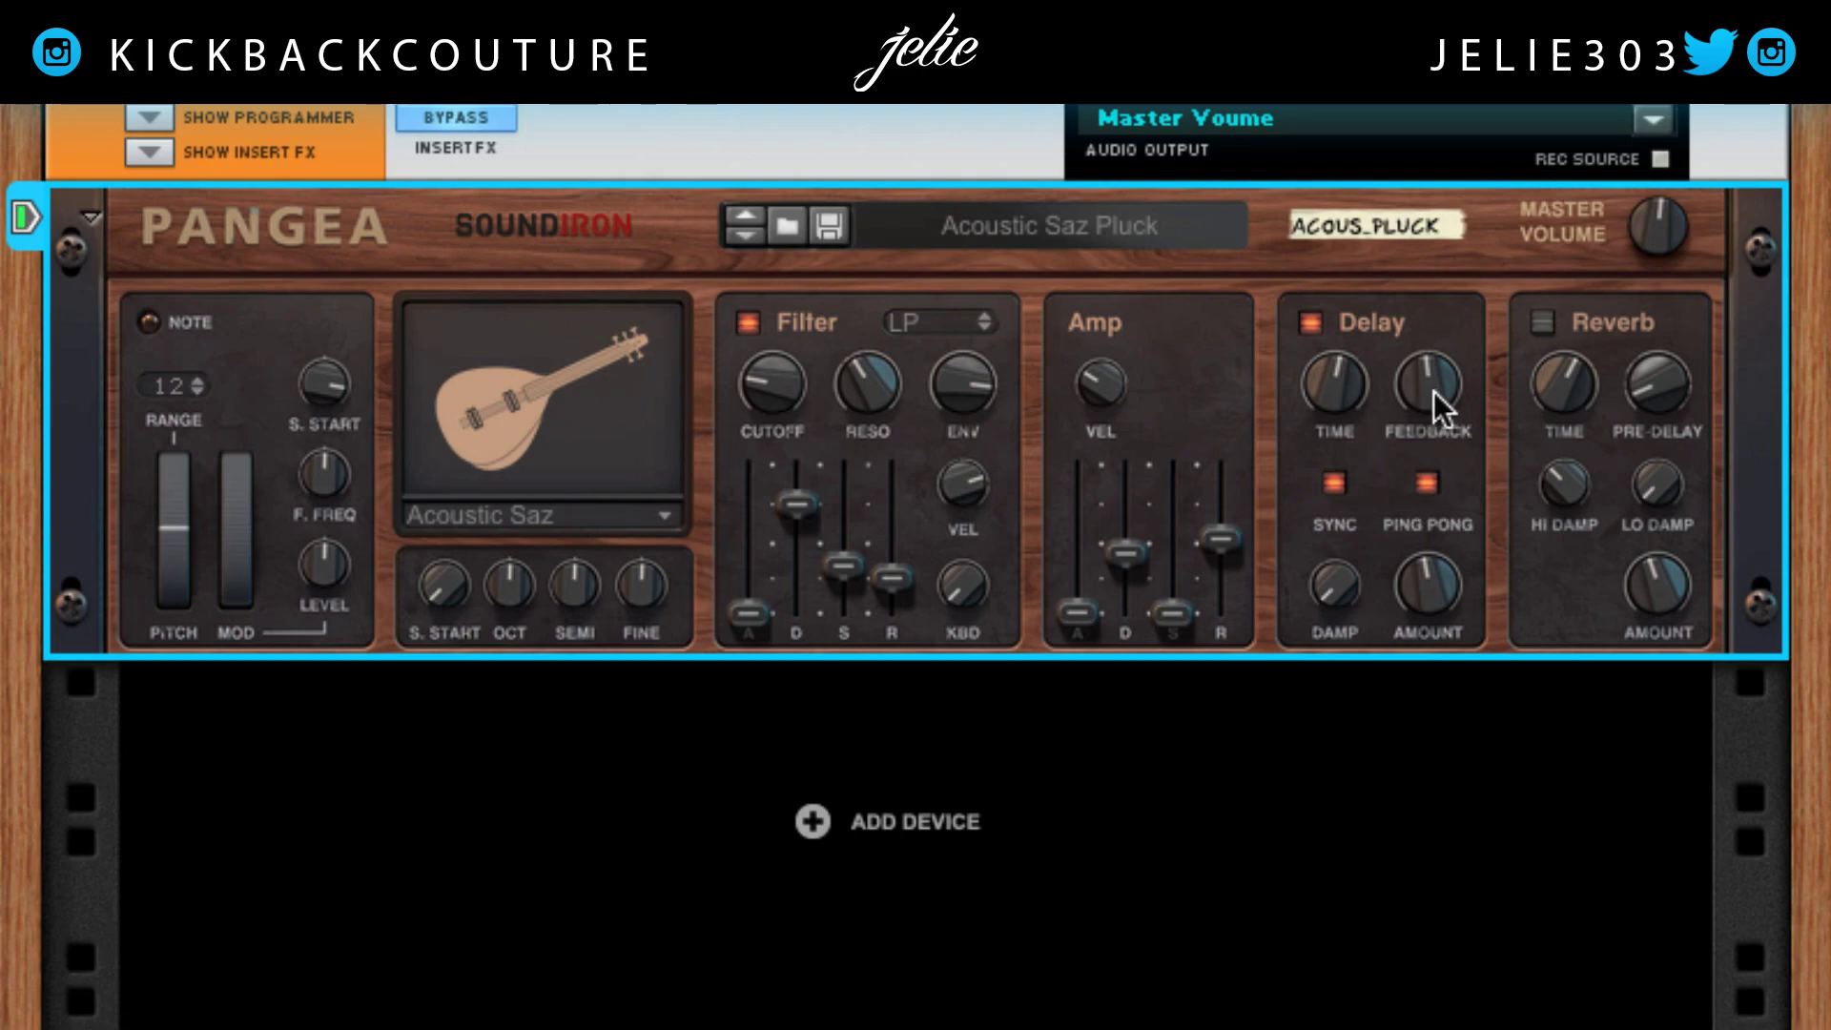
pyautogui.moveTo(1432, 391); pyautogui.dragTo(1426, 363)
# Set delay damping to 0% and push the delay amount up to 100%
pyautogui.moveTo(1335, 599); pyautogui.dragTo(1355, 476)
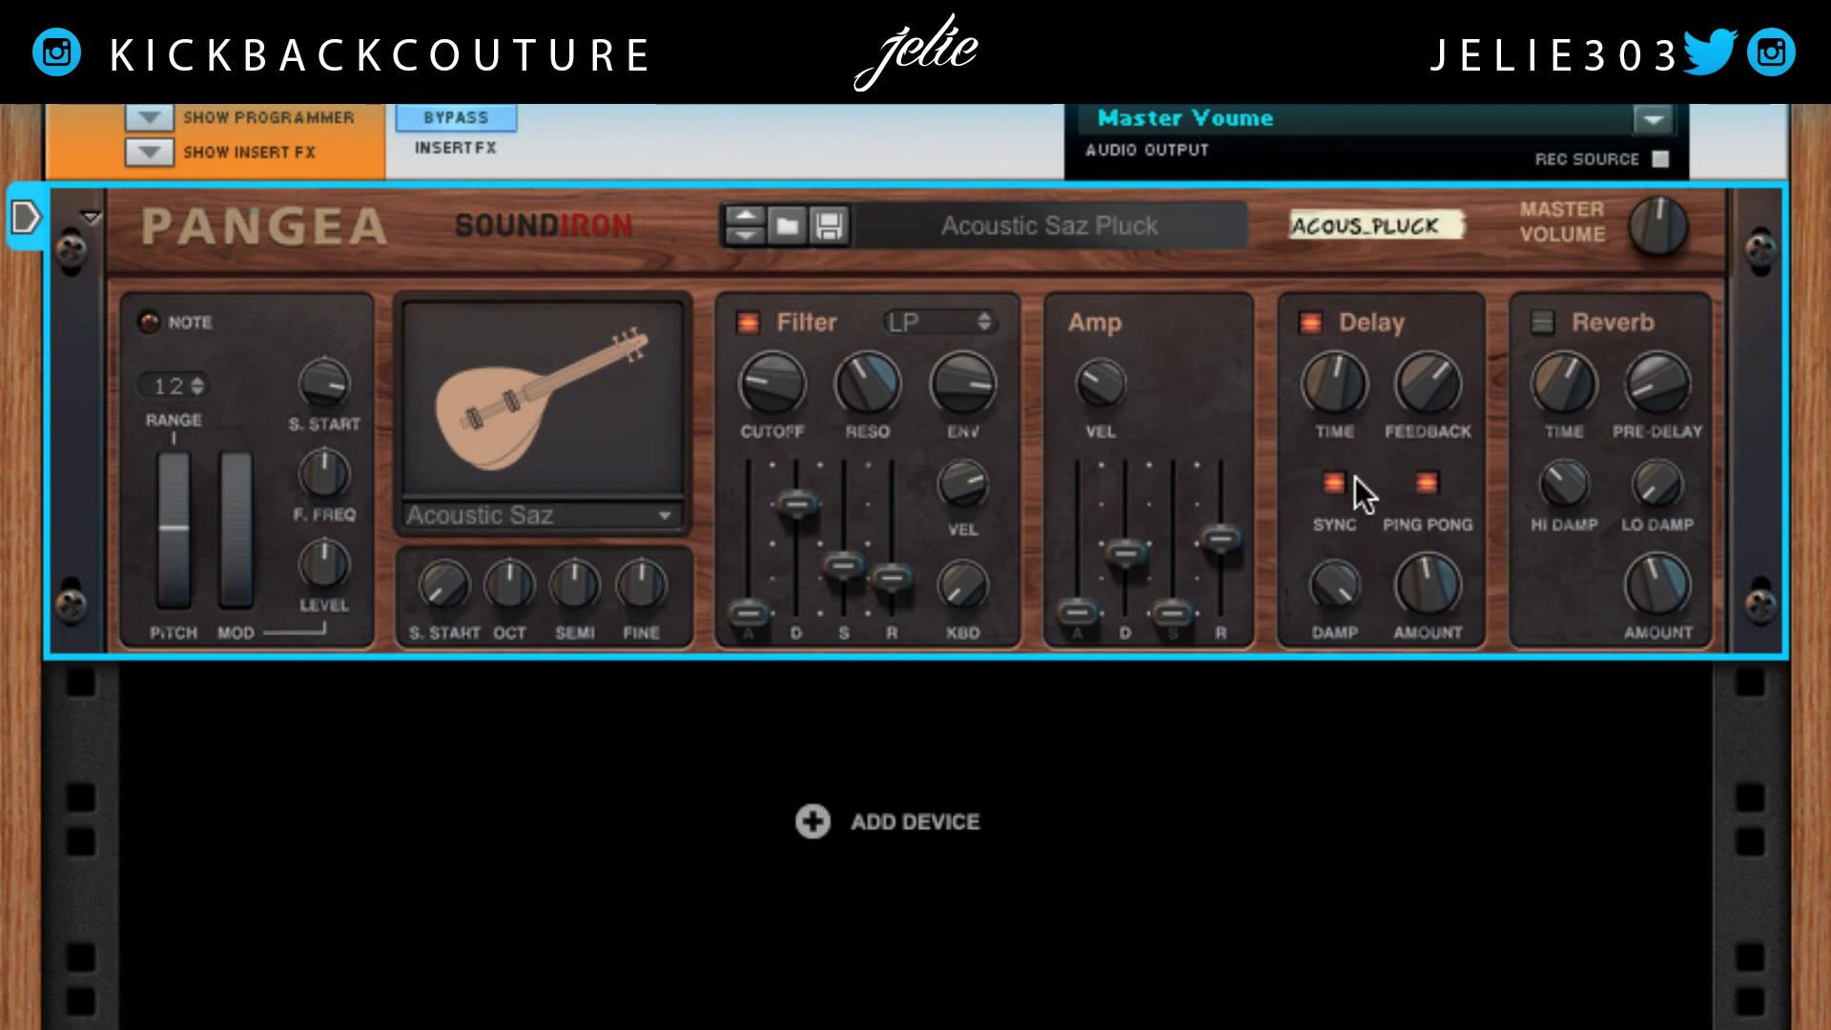
pyautogui.moveTo(1338, 583); pyautogui.dragTo(1340, 463)
pyautogui.moveTo(1430, 590); pyautogui.dragTo(1437, 499)
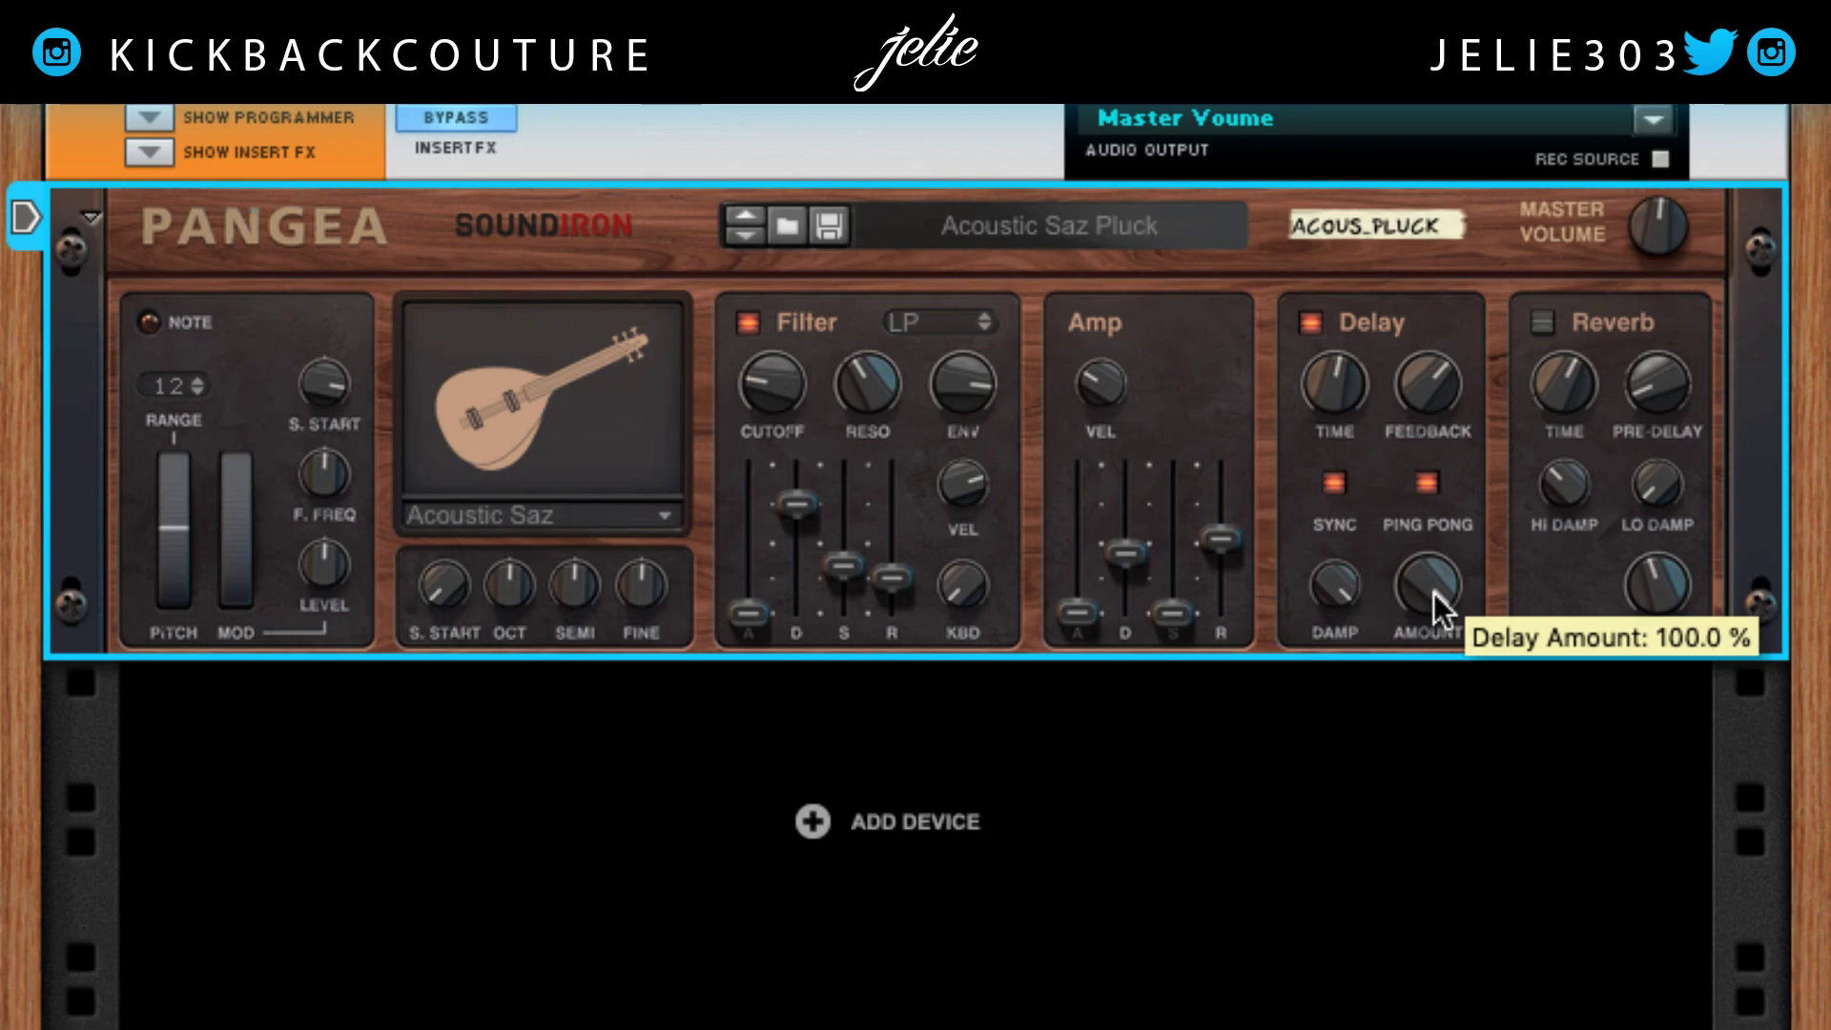
pyautogui.moveTo(1433, 584); pyautogui.dragTo(1455, 865)
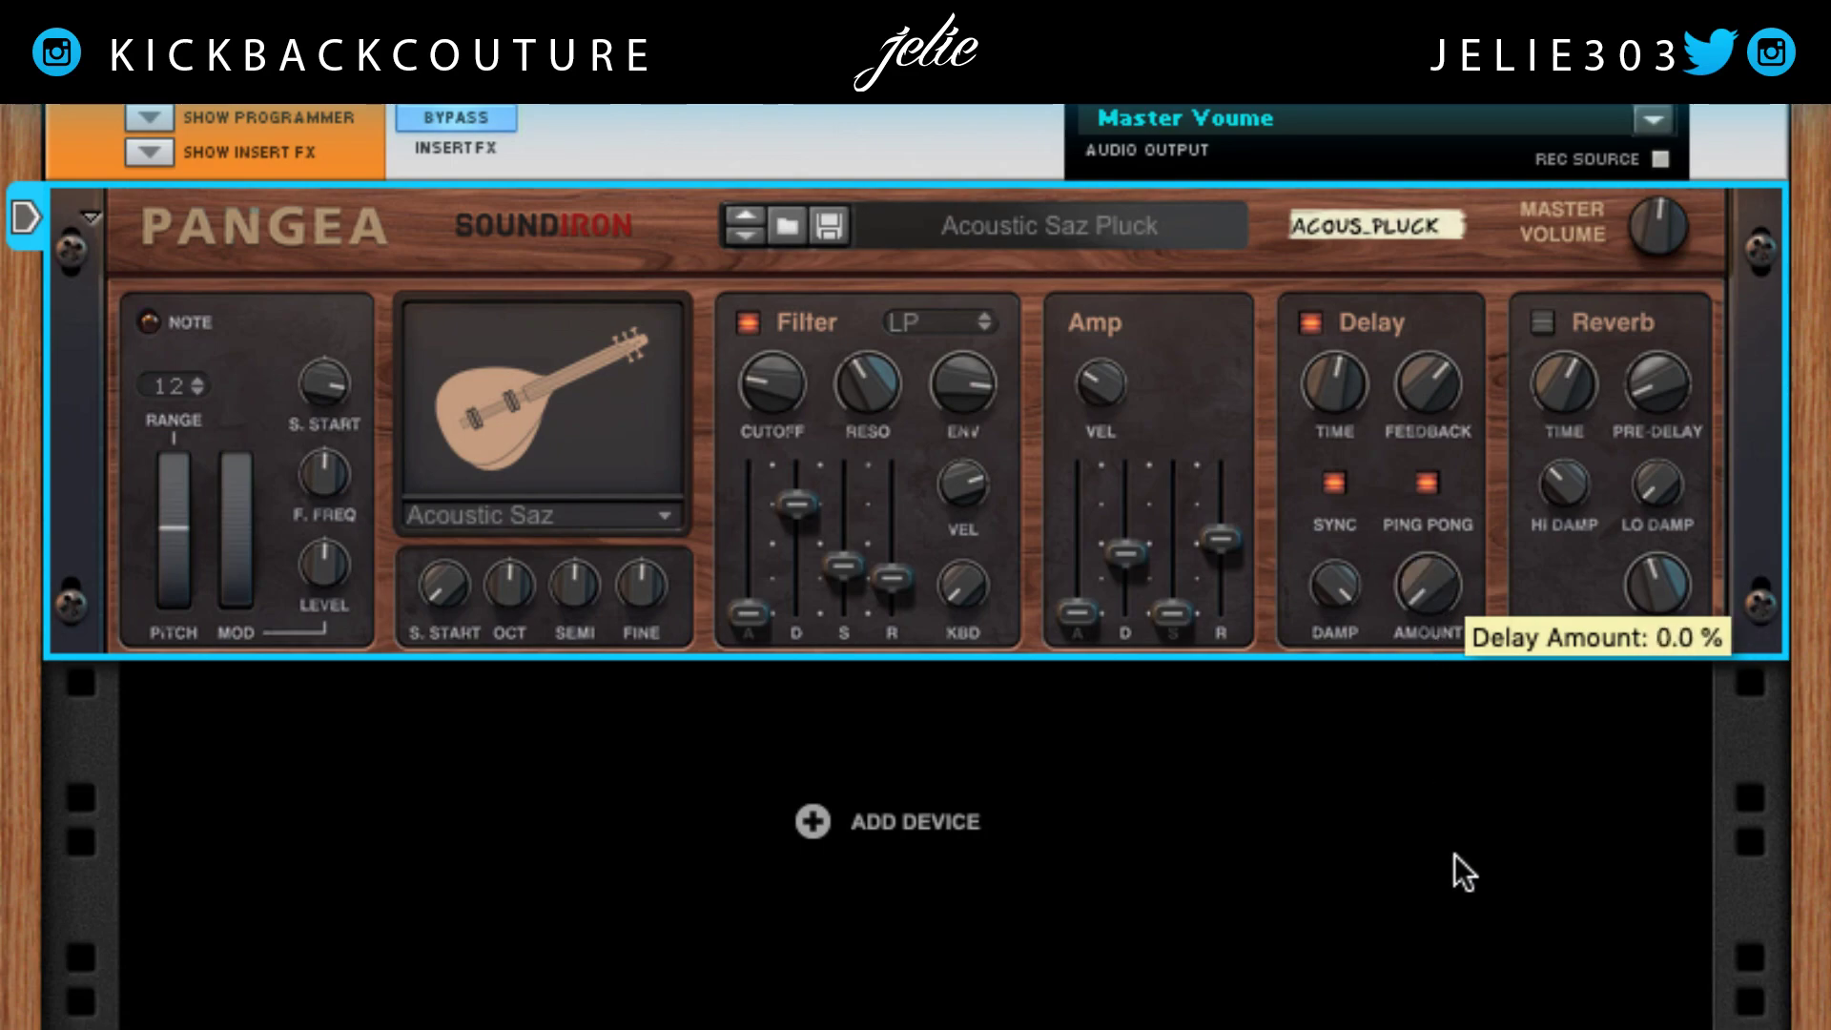
pyautogui.moveTo(1437, 585); pyautogui.dragTo(1440, 298)
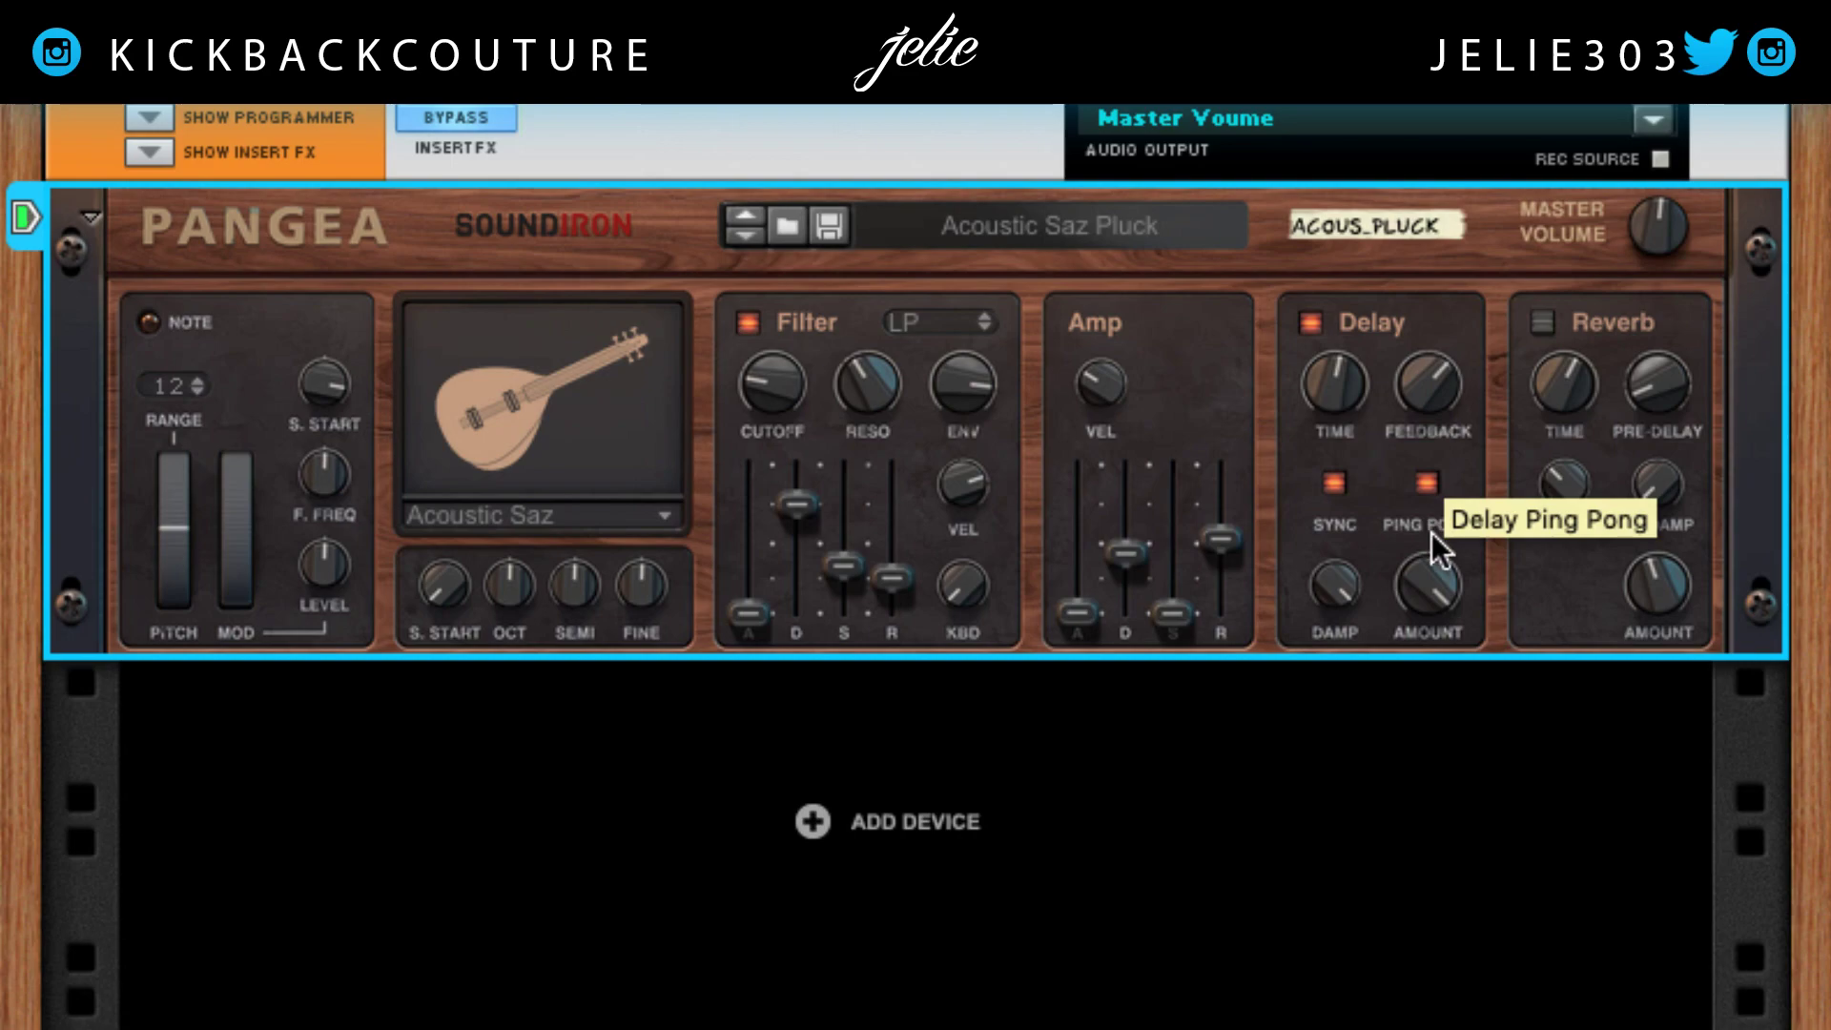
# Enable reverb with time 65.9, minimum pre-delay, more Hi Damp and a larger amount
pyautogui.click(1542, 324)
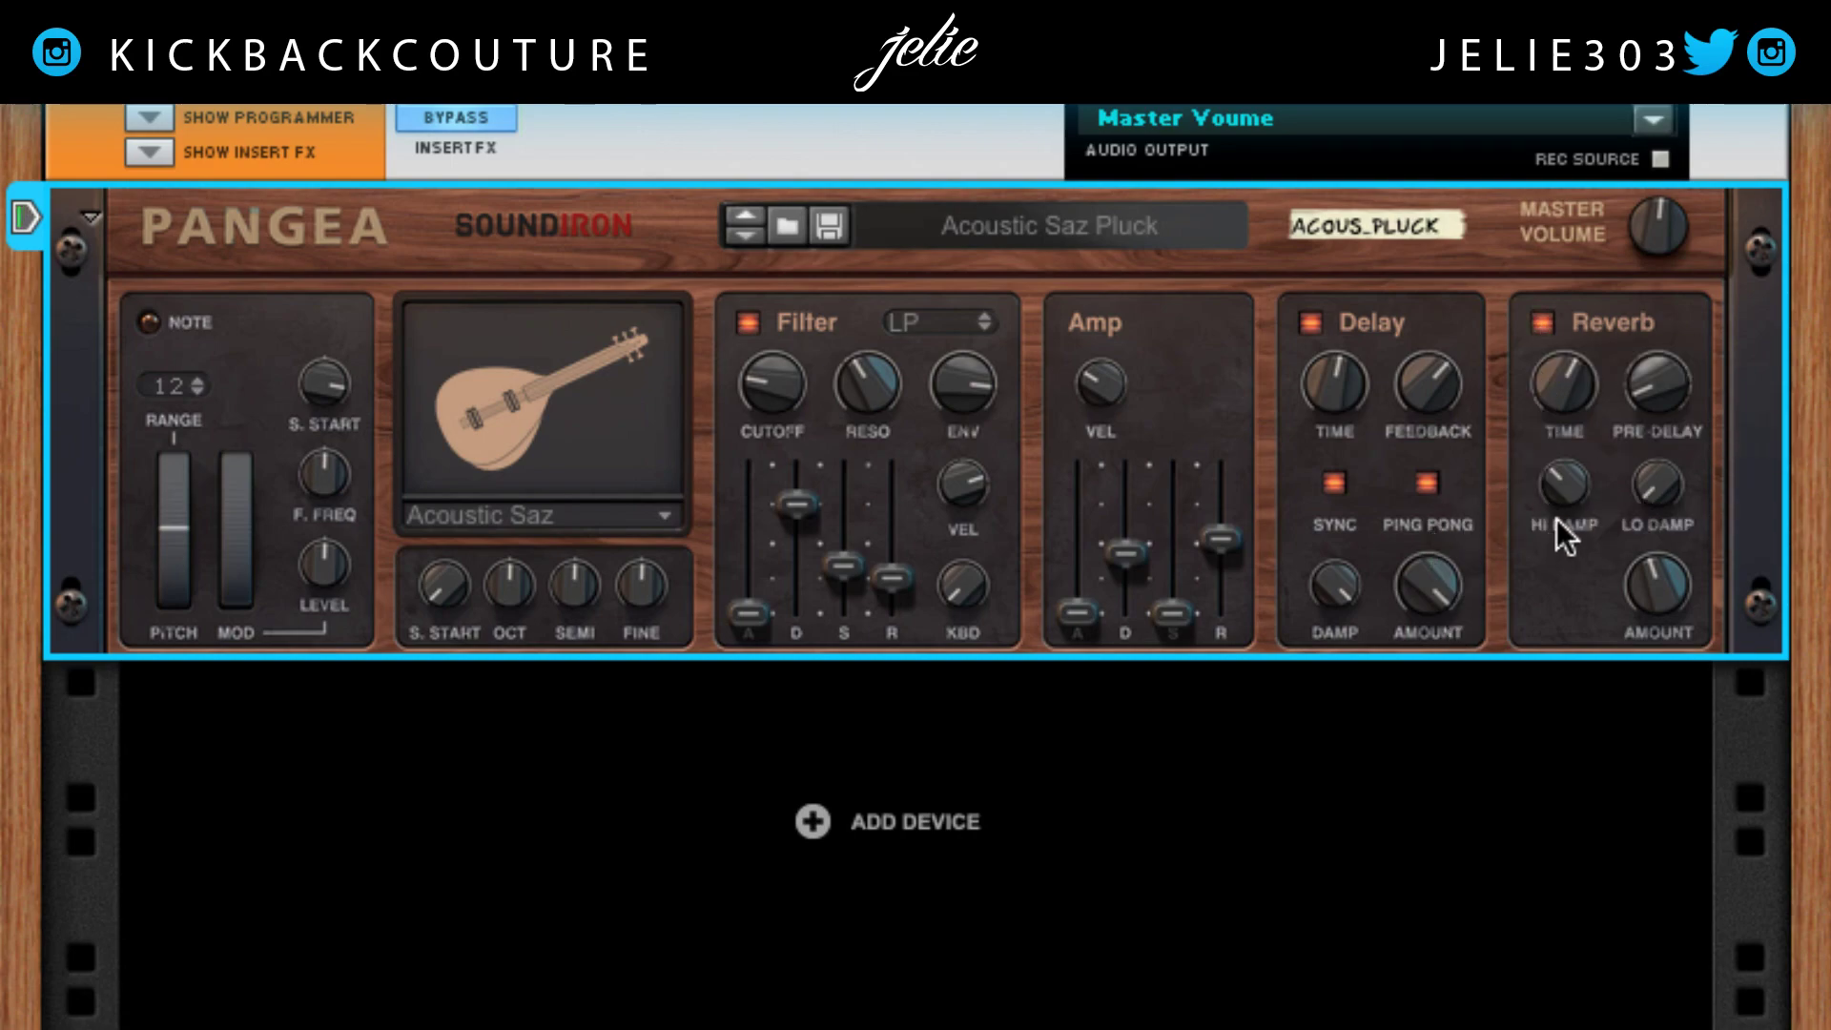
pyautogui.moveTo(1575, 382)
pyautogui.moveTo(1575, 382); pyautogui.dragTo(1572, 374)
pyautogui.moveTo(1668, 410)
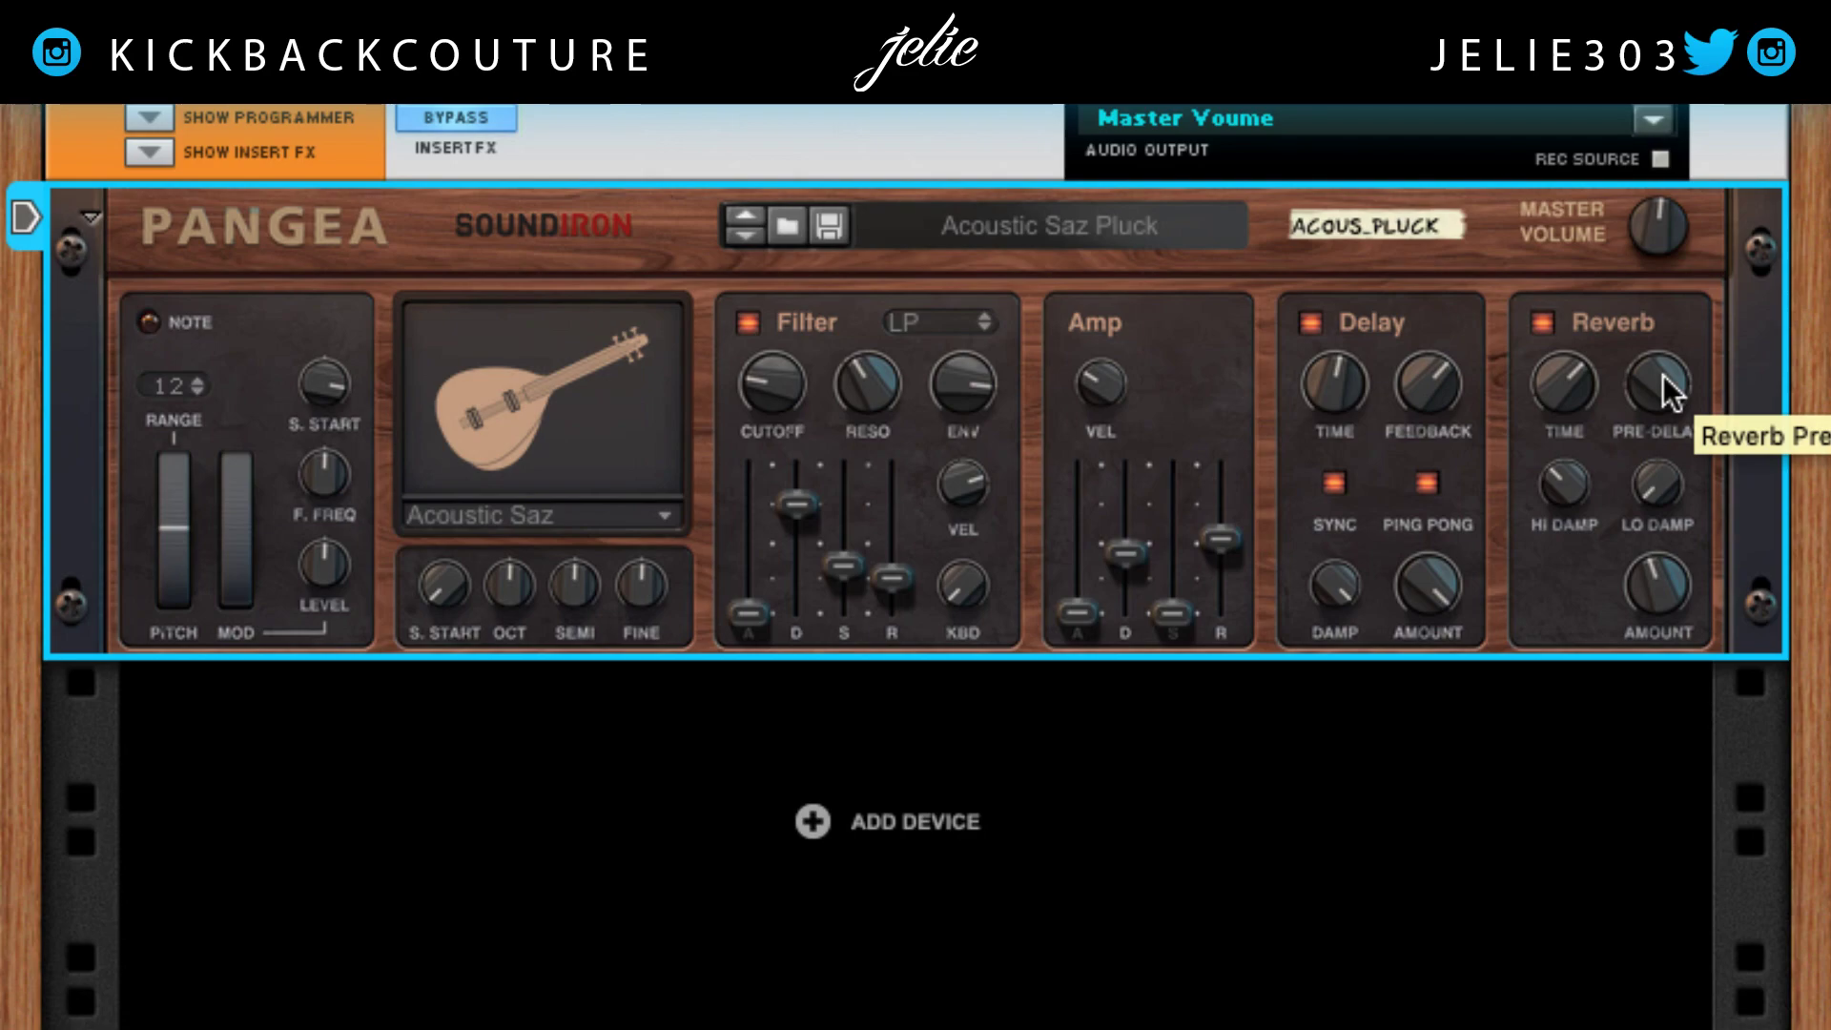
pyautogui.moveTo(1663, 382); pyautogui.dragTo(1650, 733)
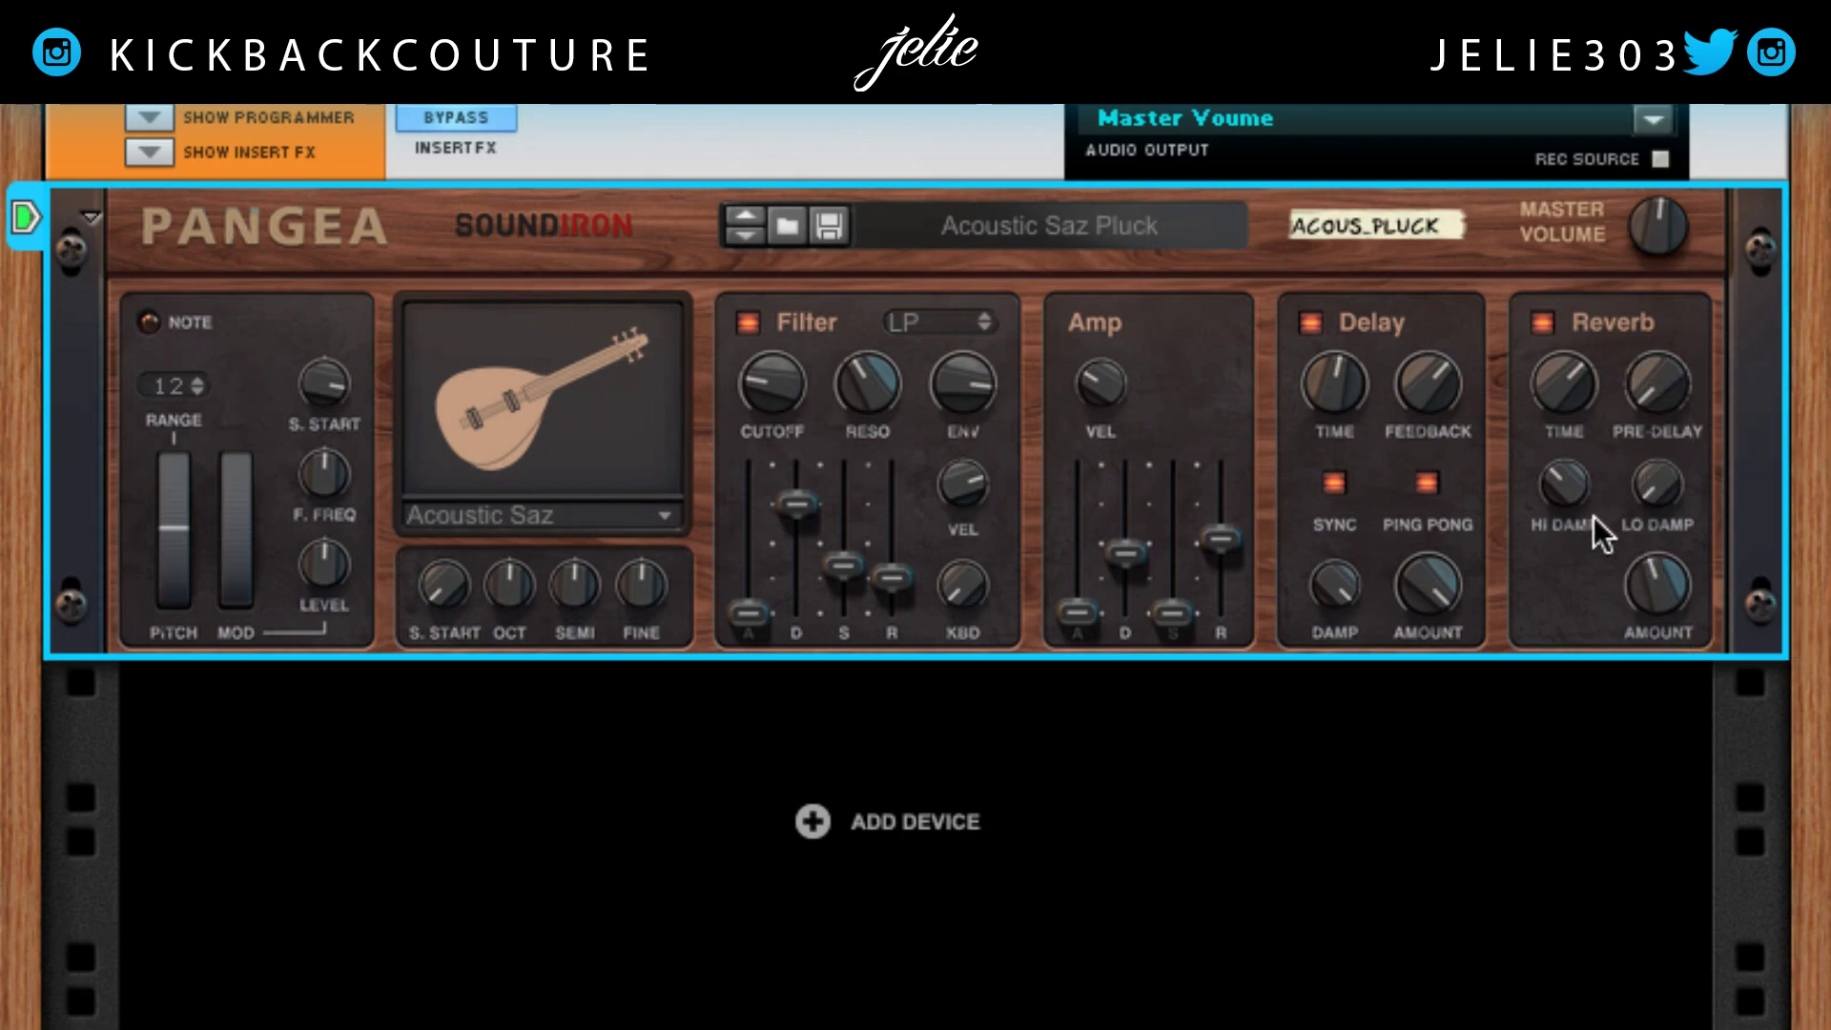
pyautogui.moveTo(1568, 480); pyautogui.dragTo(1564, 355)
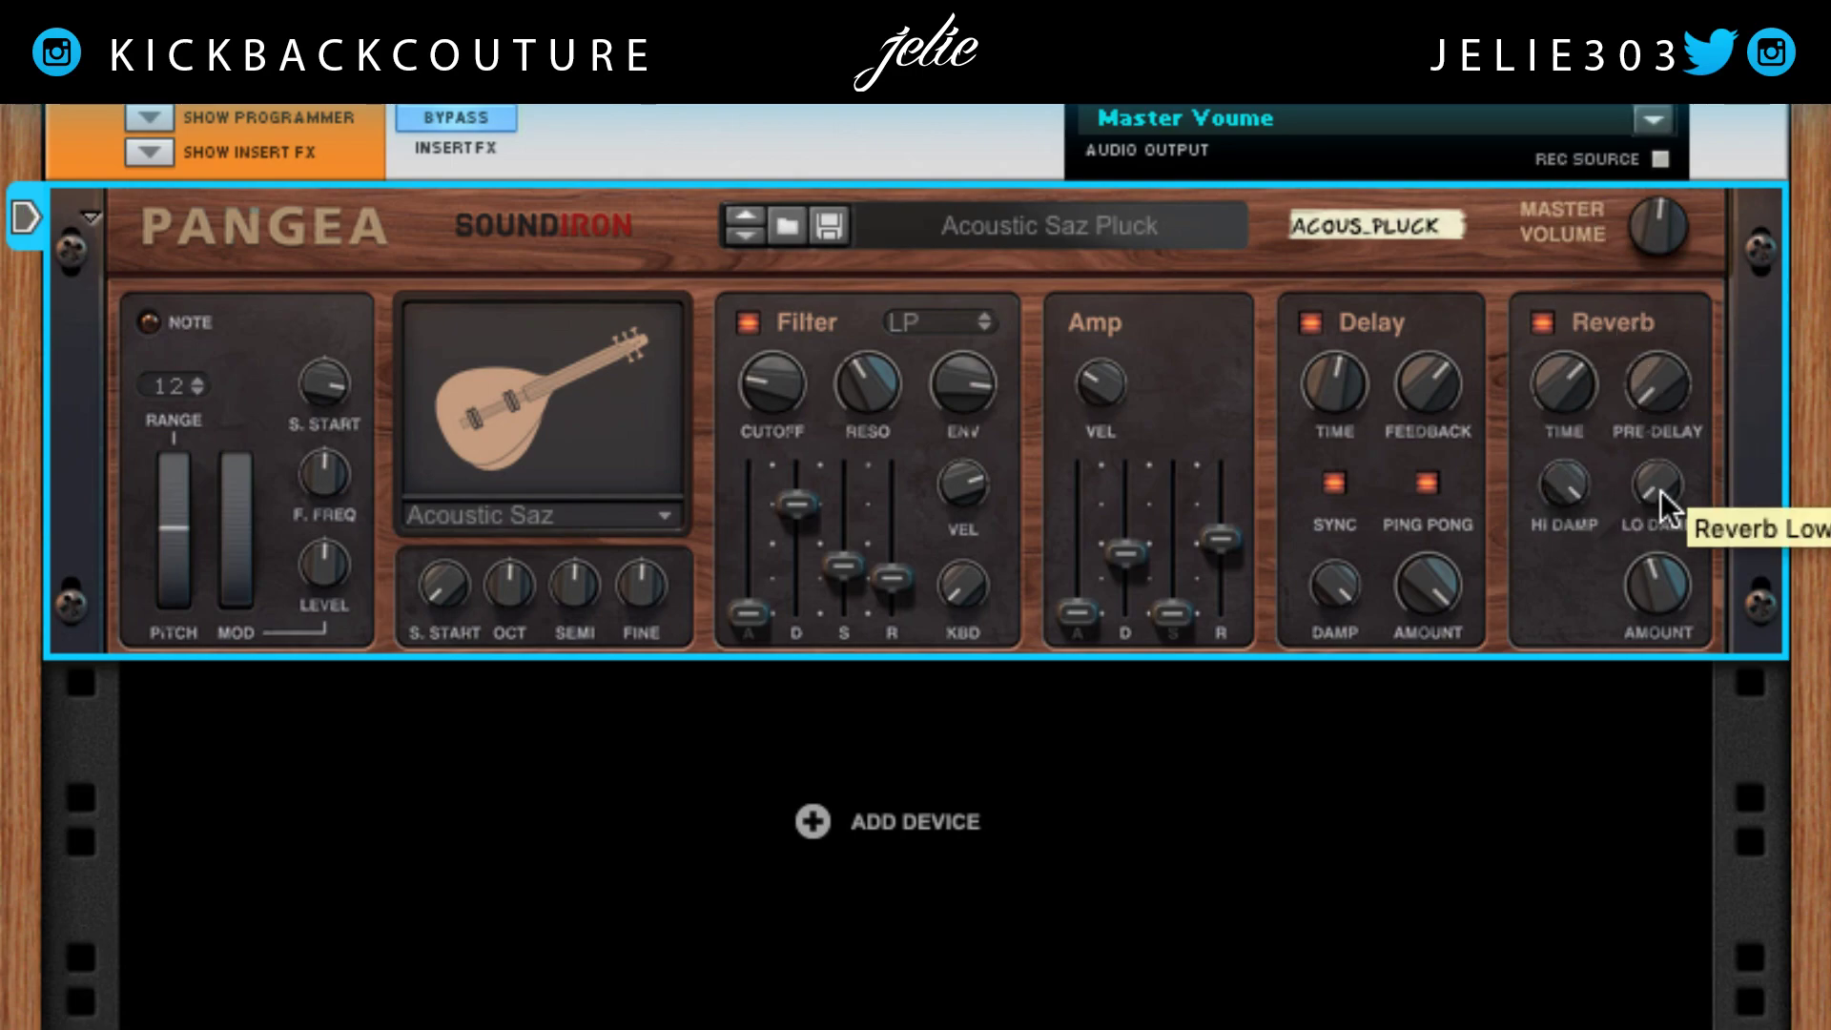
pyautogui.moveTo(1660, 486); pyautogui.dragTo(1649, 113)
pyautogui.moveTo(1653, 595); pyautogui.dragTo(1639, 548)
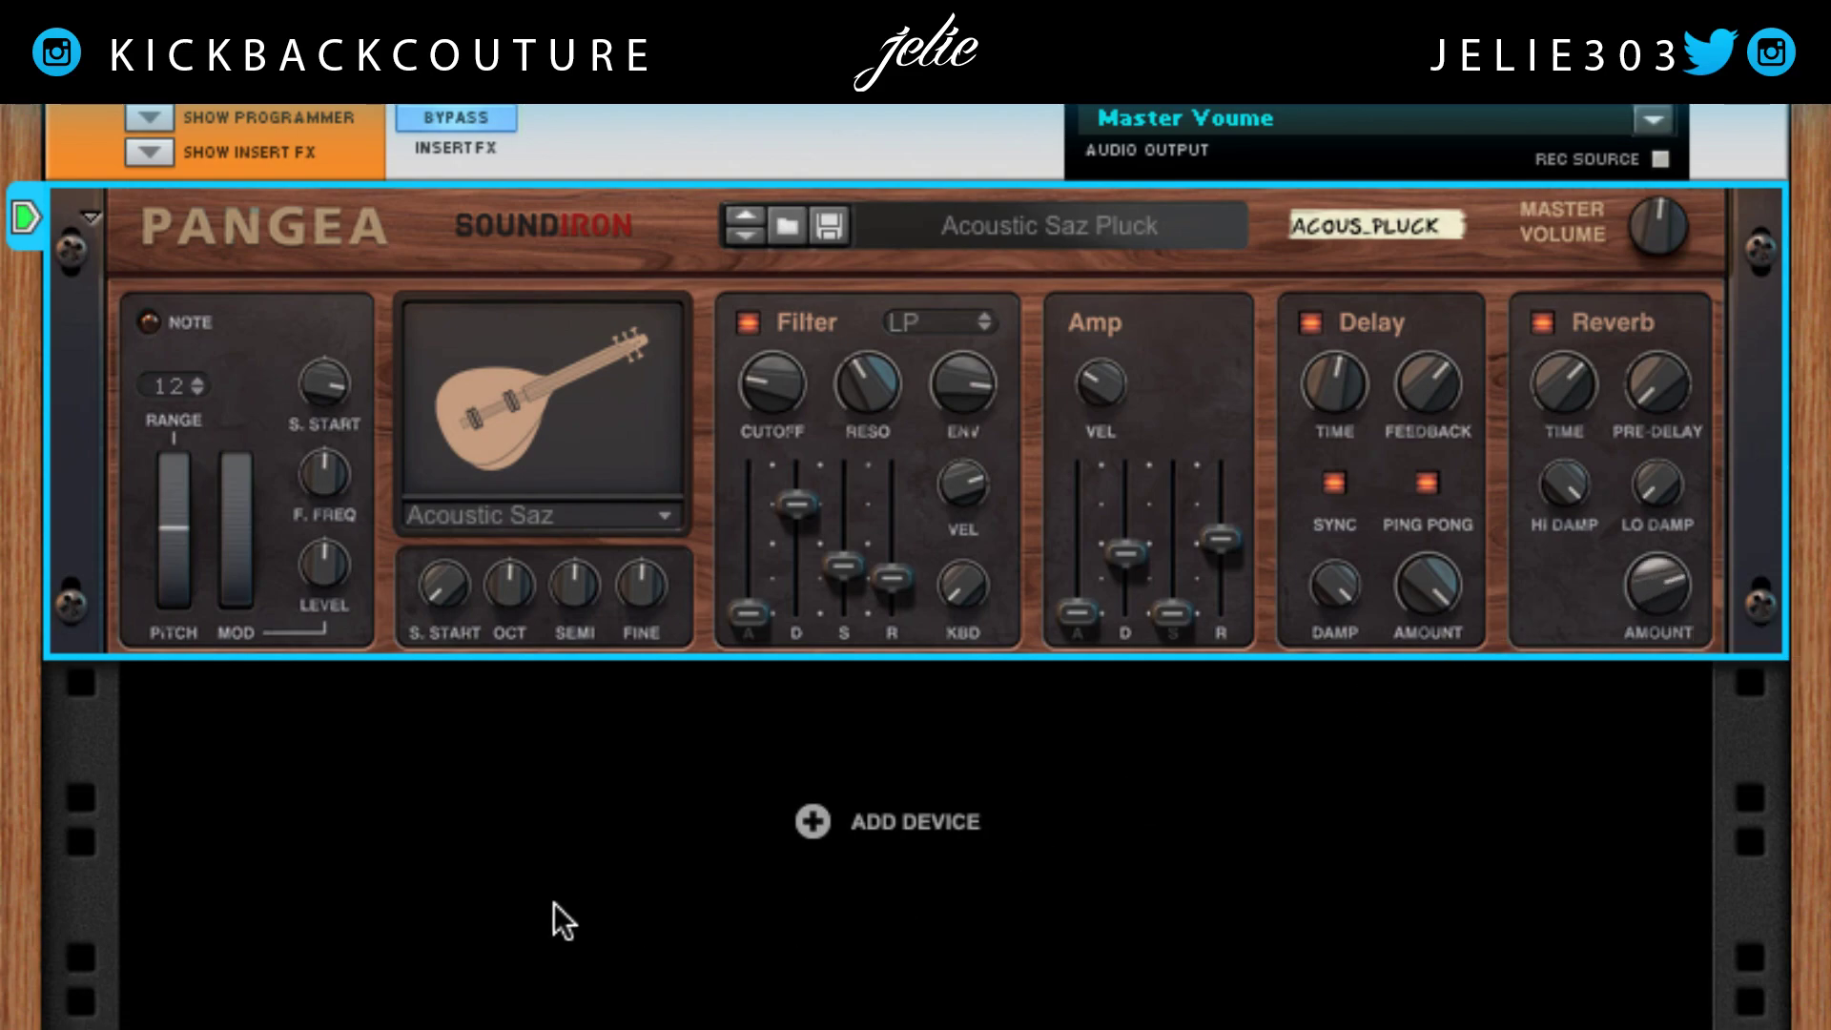
pyautogui.press('Tab')
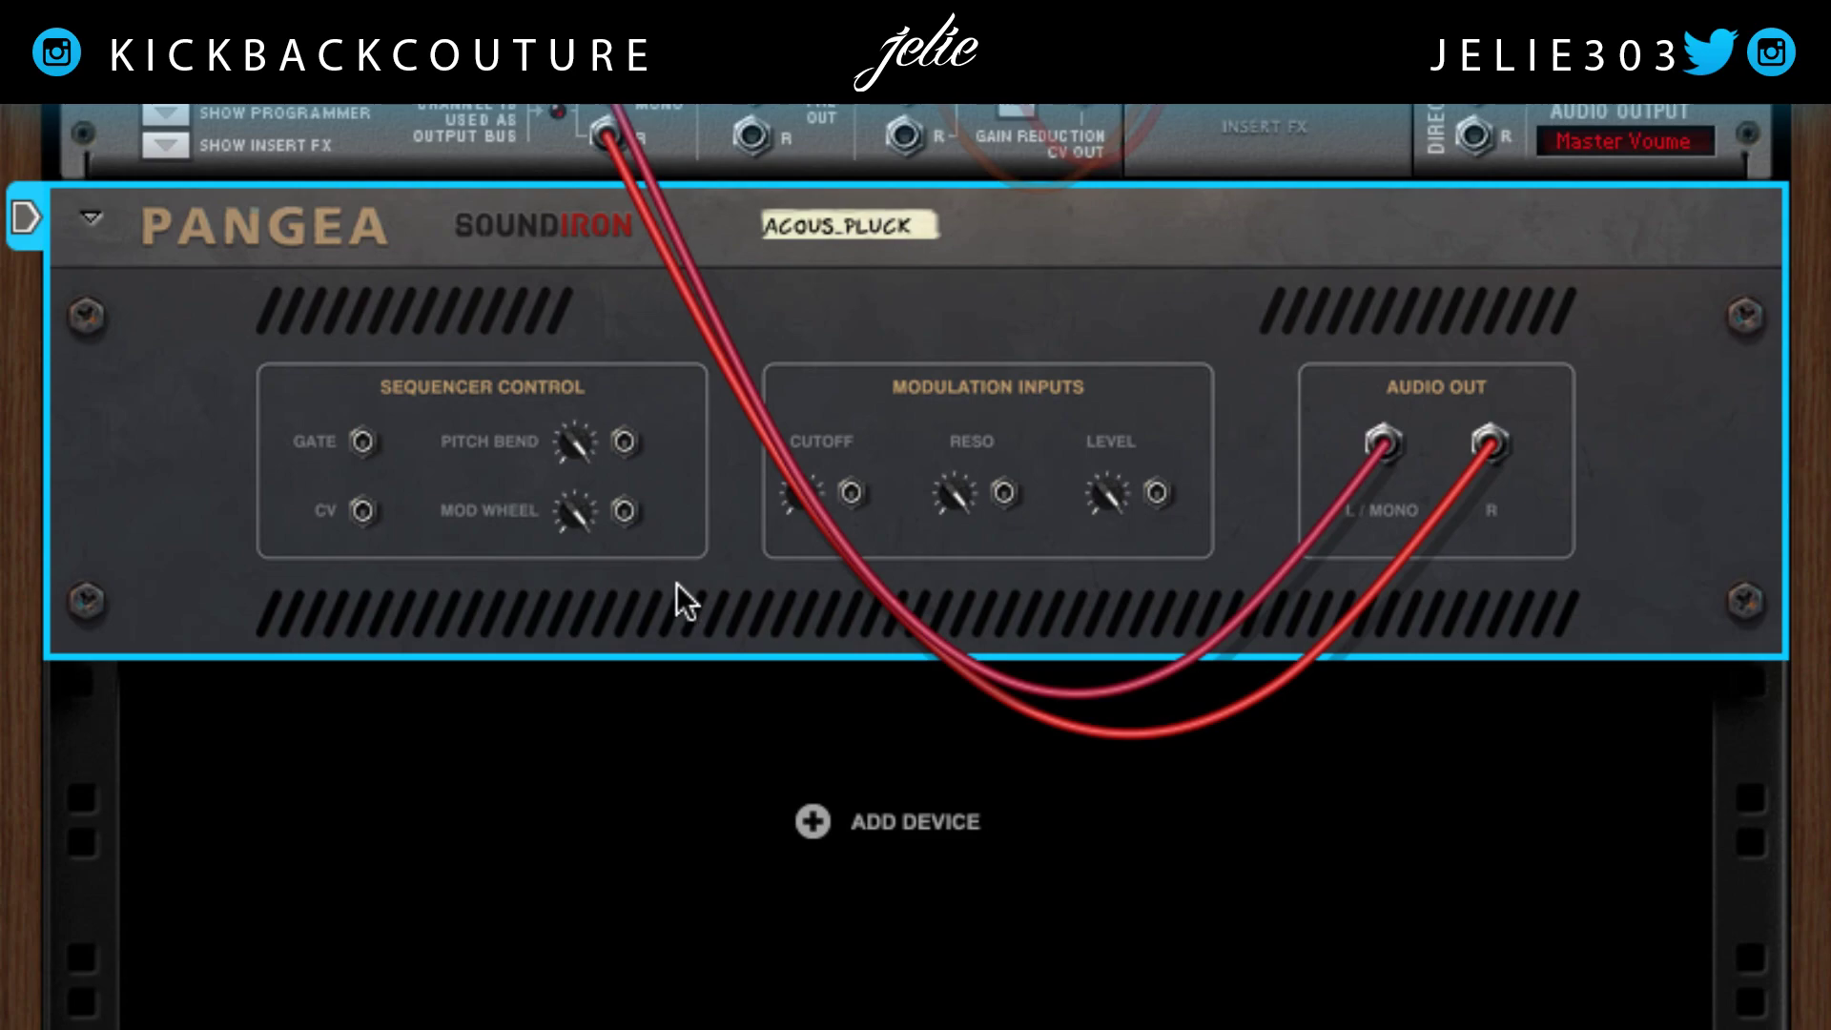
pyautogui.press('Tab')
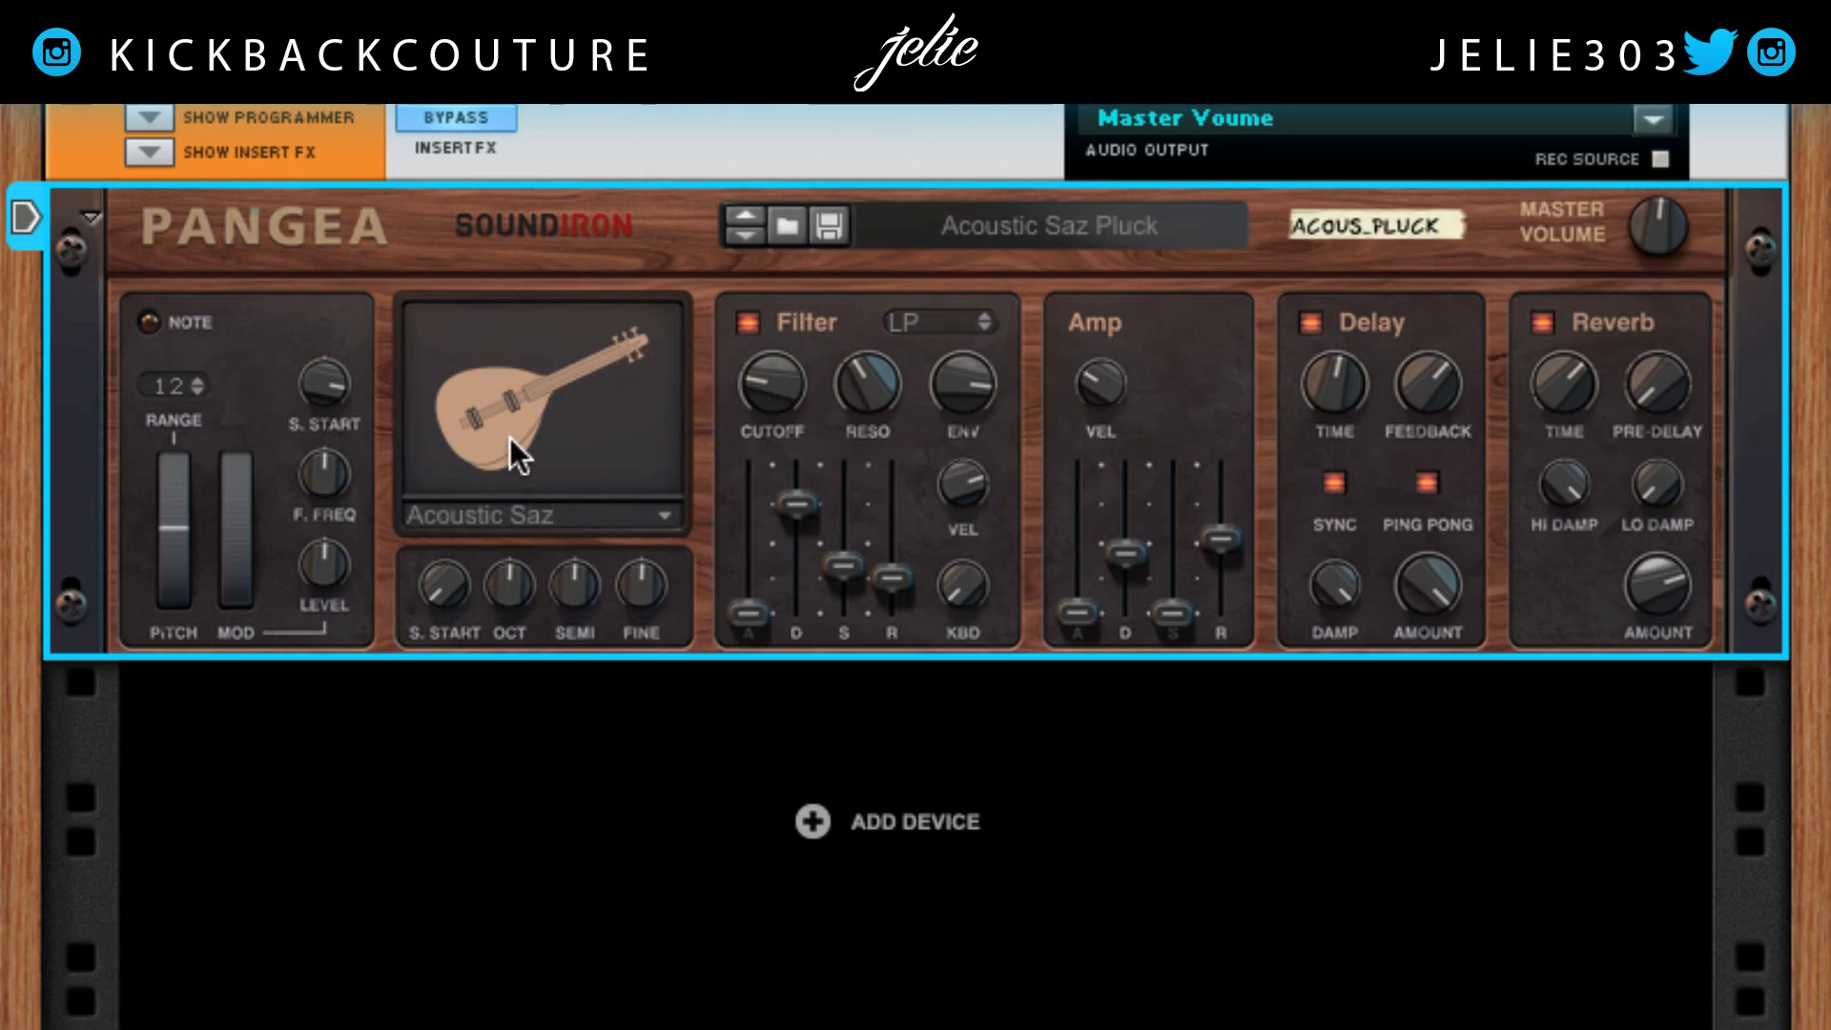
# Open the instrument dropdown below the Acoustic Saz picture
pyautogui.click(499, 514)
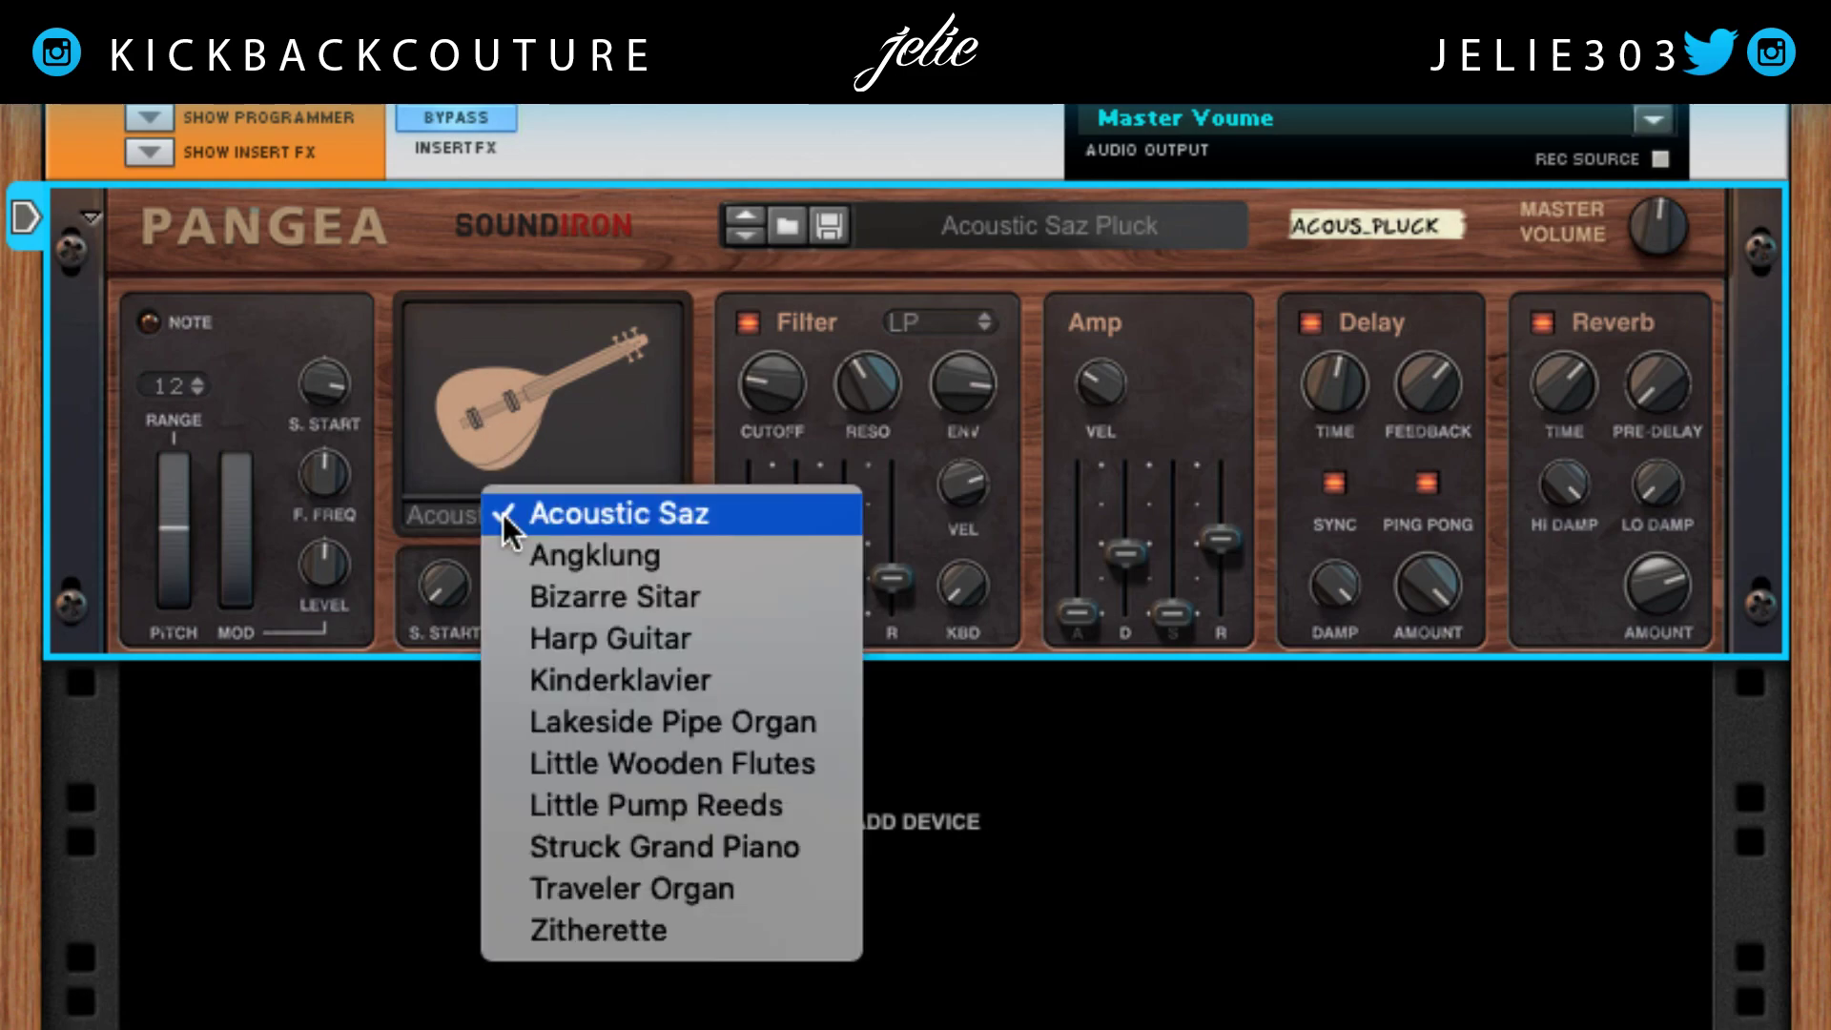